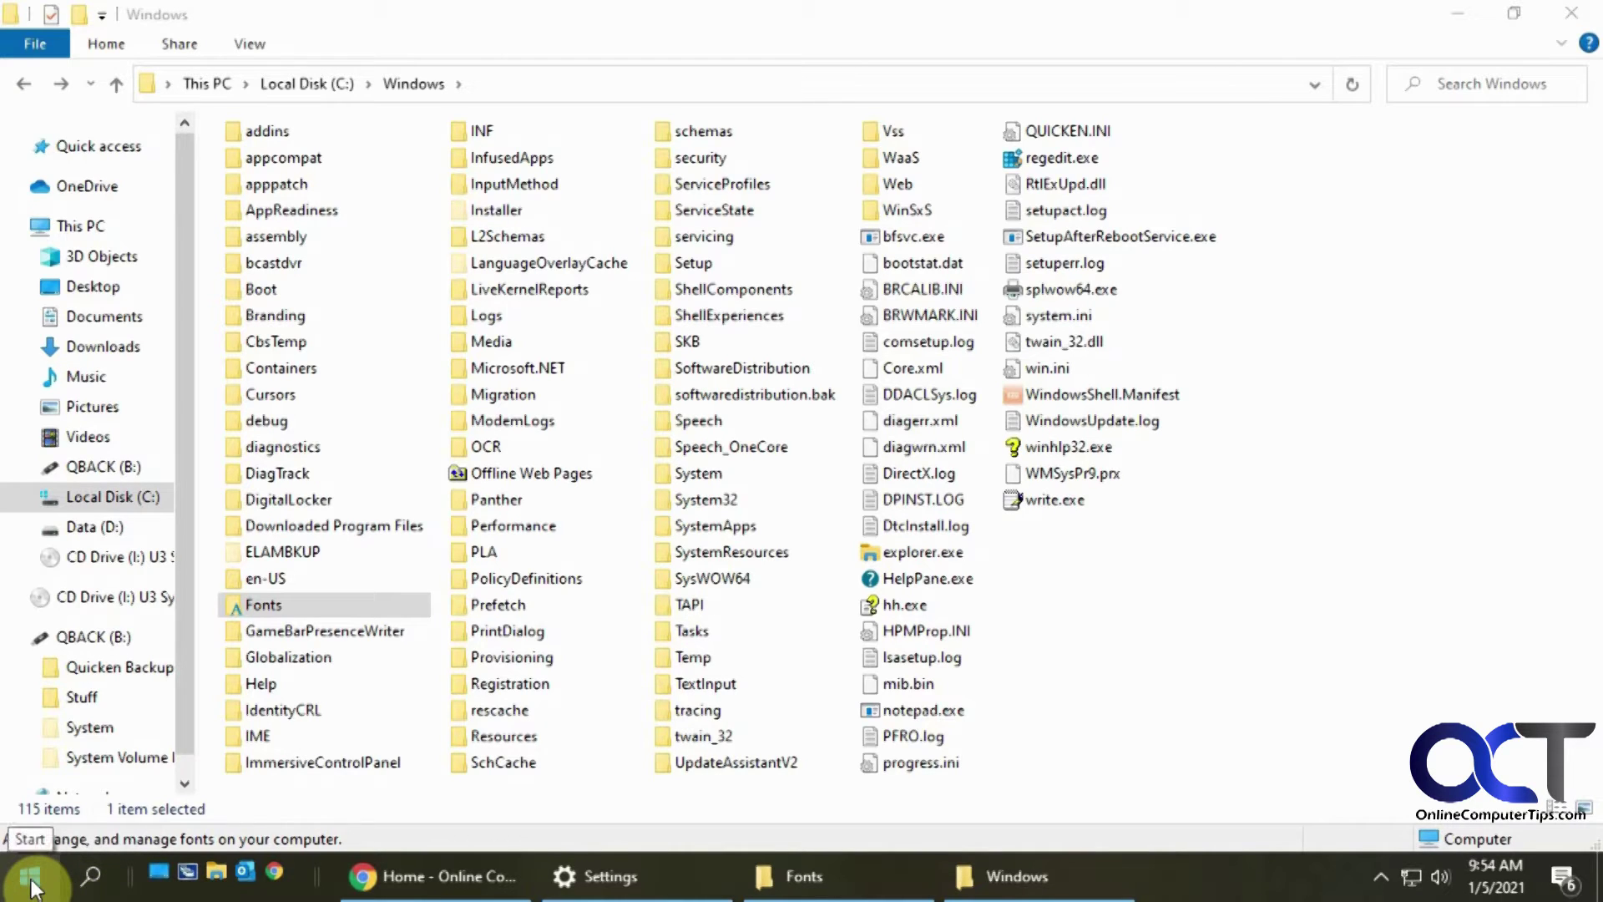
Open Windows search from the taskbar over the C:\Windows folder.
{"action": "left_click", "coordinate": [90, 874]}
Open the Control Panel Fonts window via the classic Start menu and maximize it.
{"action": "type", "text": "c"}
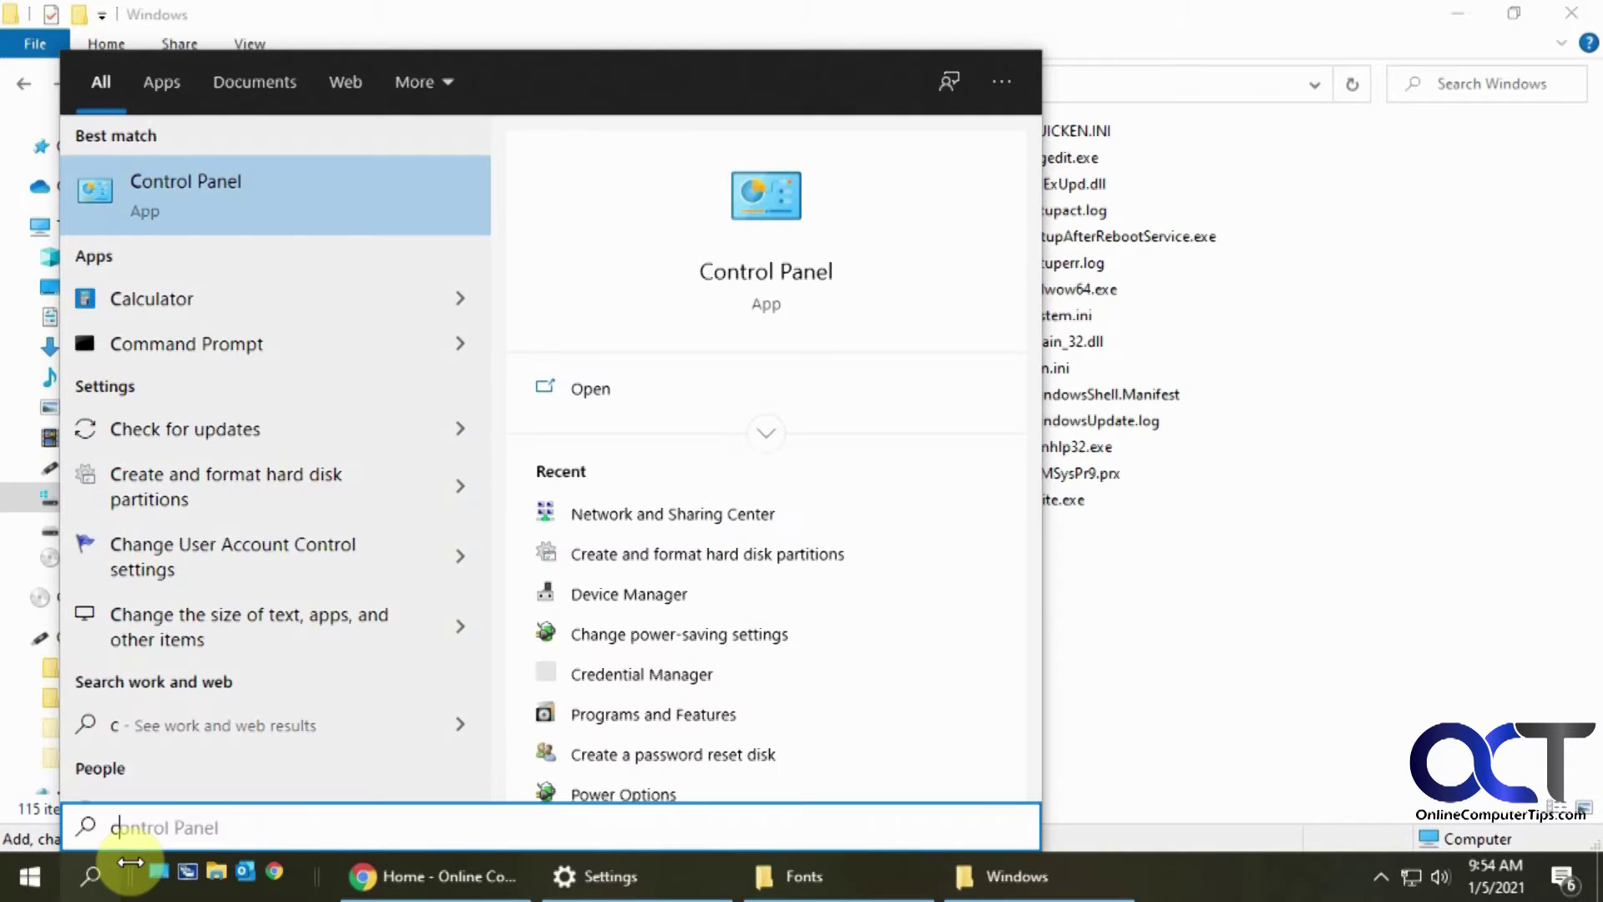
{"action": "type", "text": "on"}
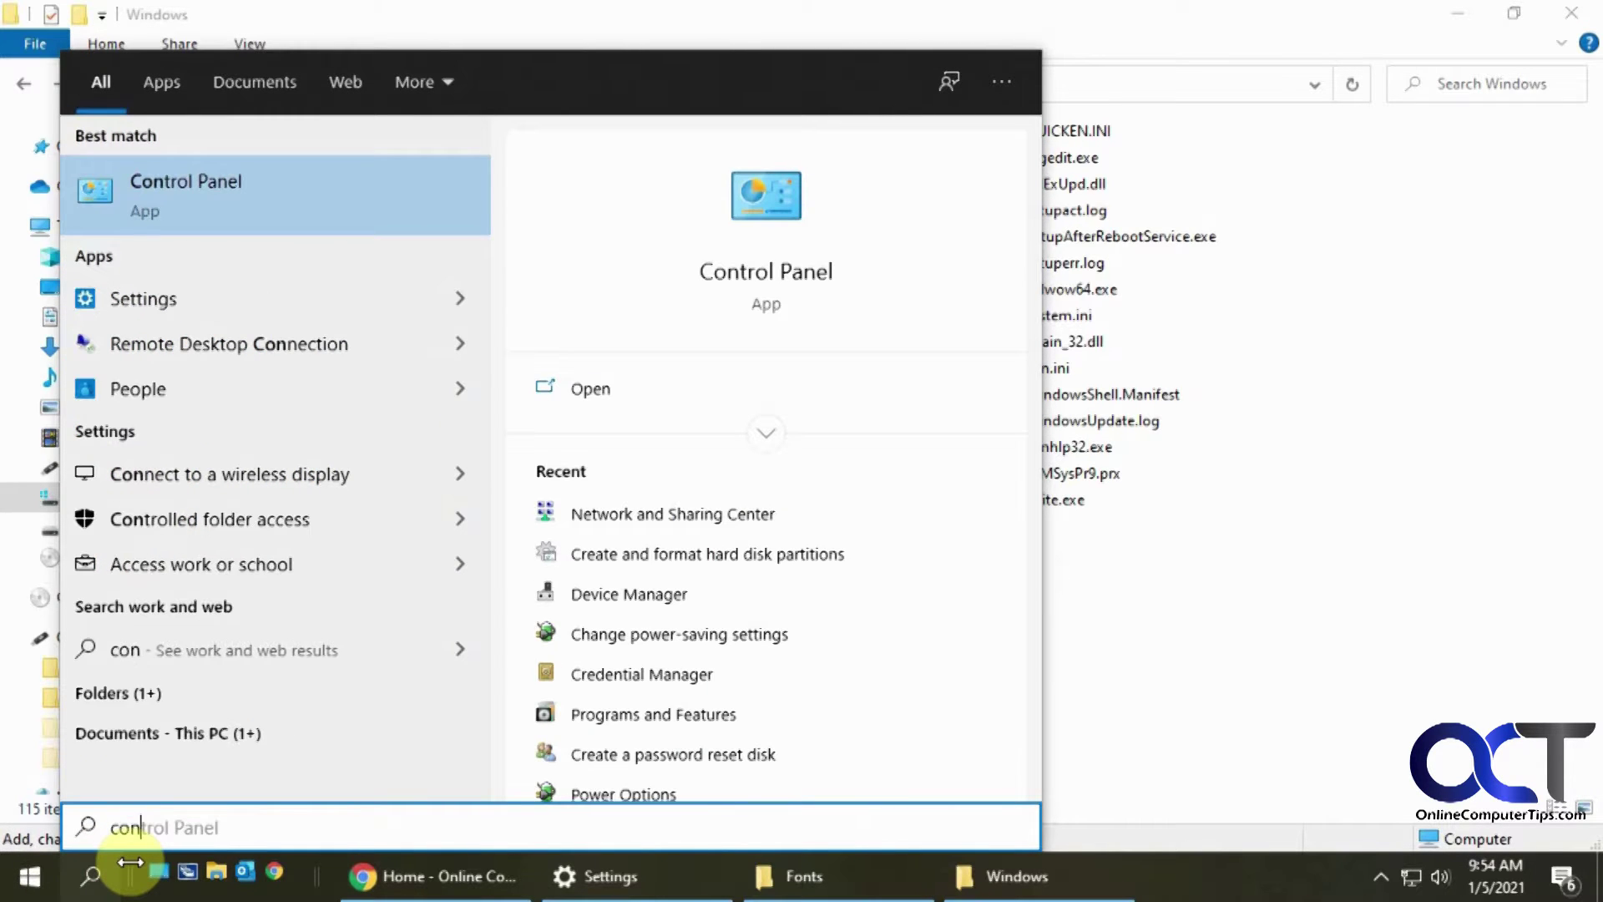
{"action": "left_click", "coordinate": [29, 881]}
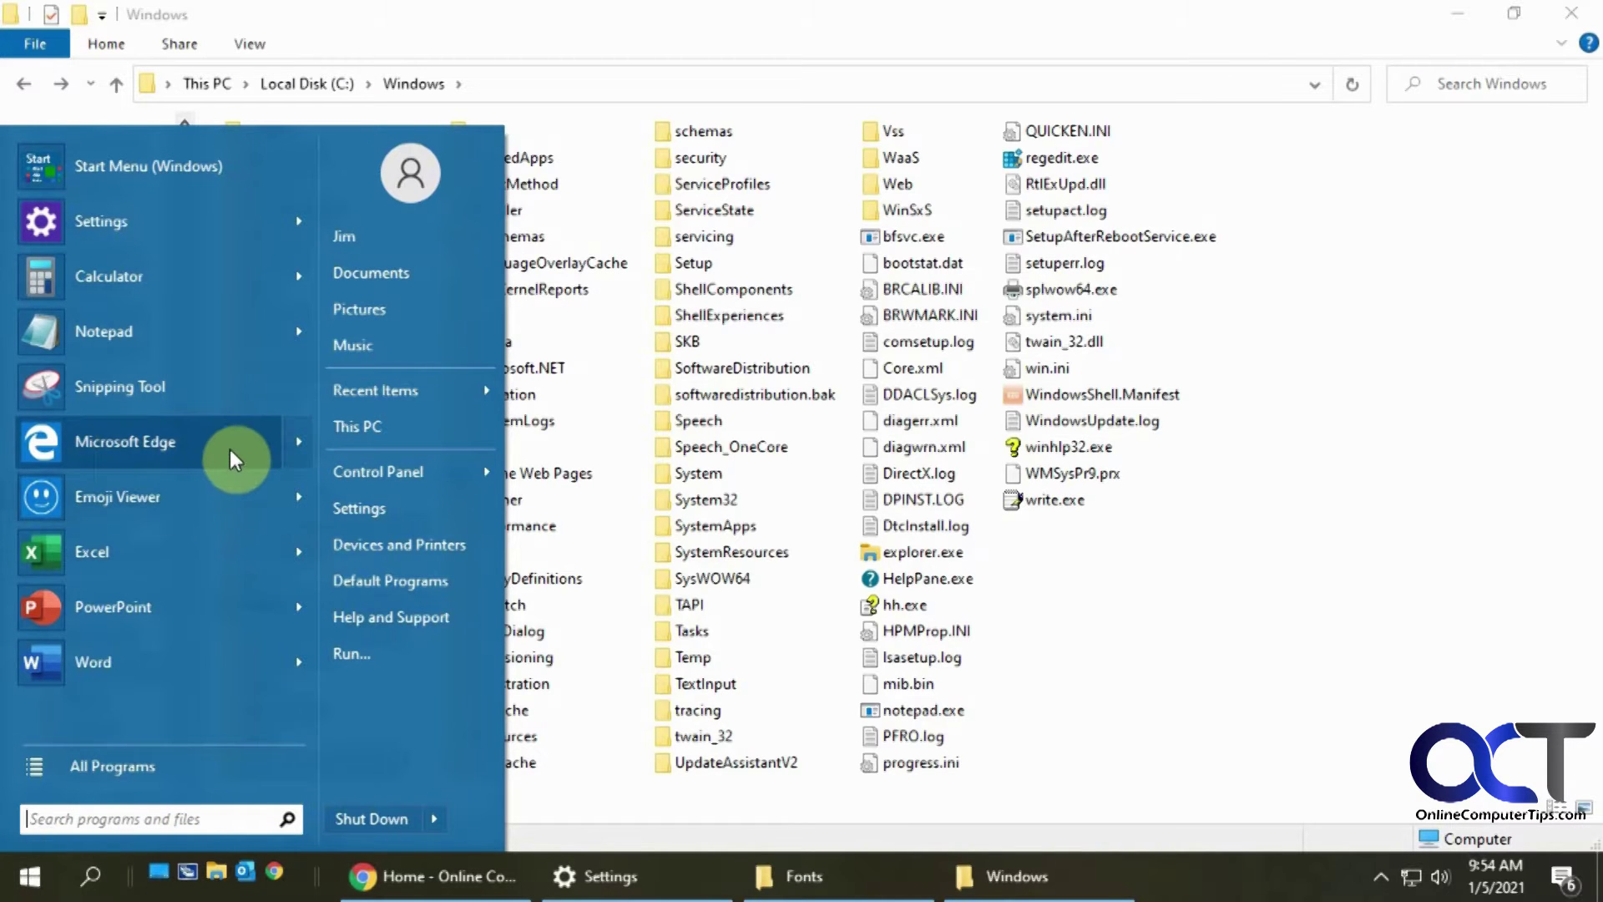
{"action": "mouse_move", "coordinate": [404, 476]}
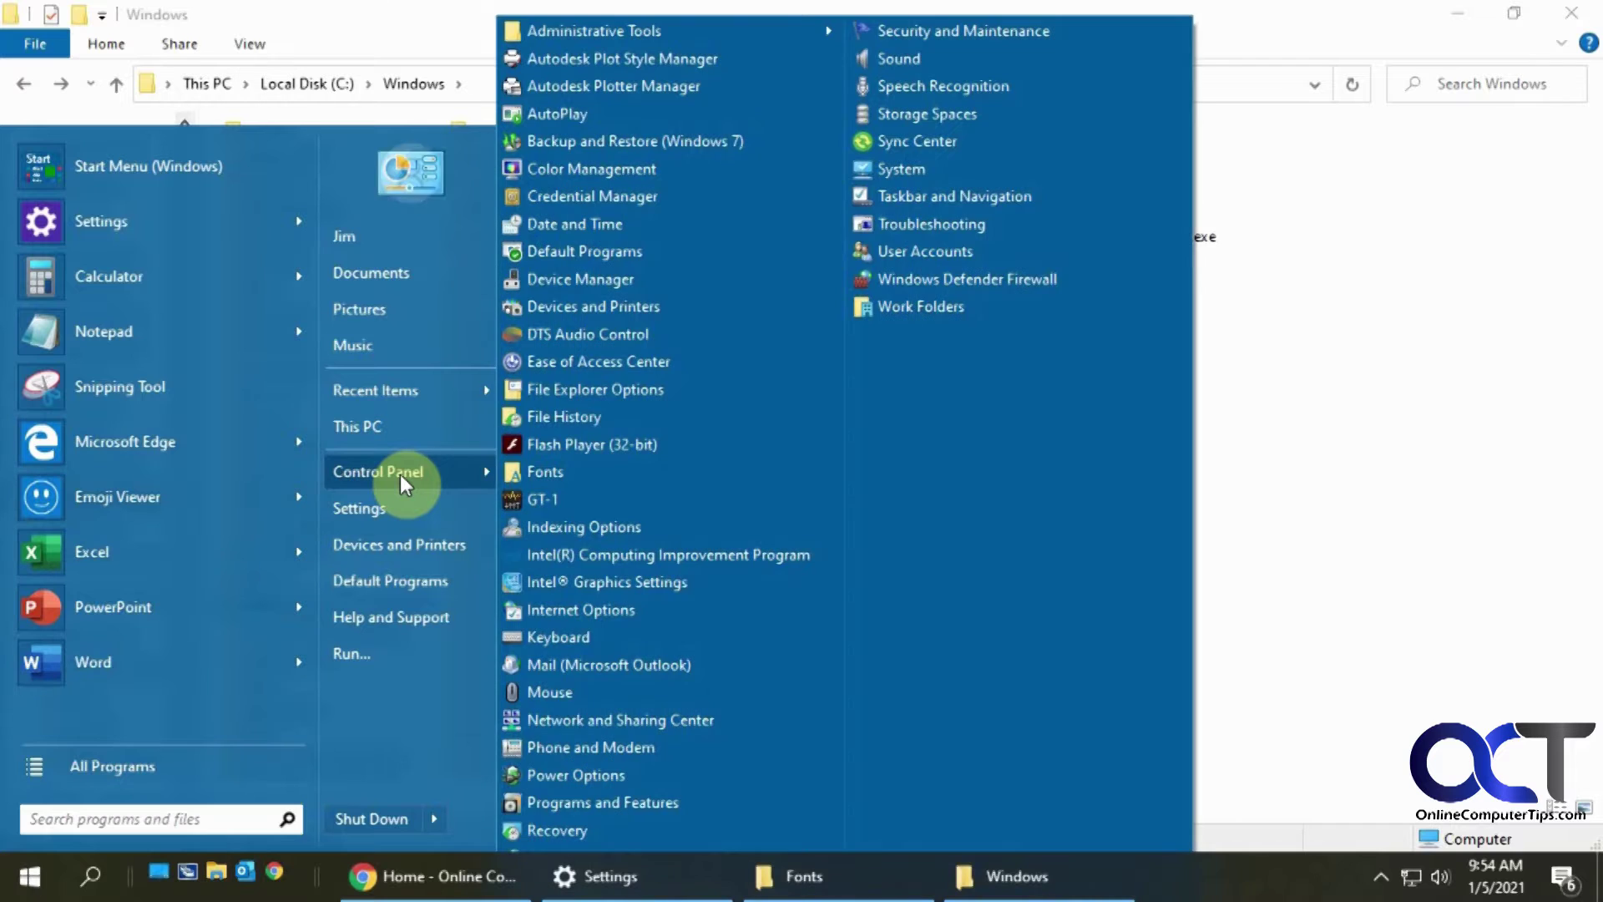
{"action": "left_click", "coordinate": [514, 474]}
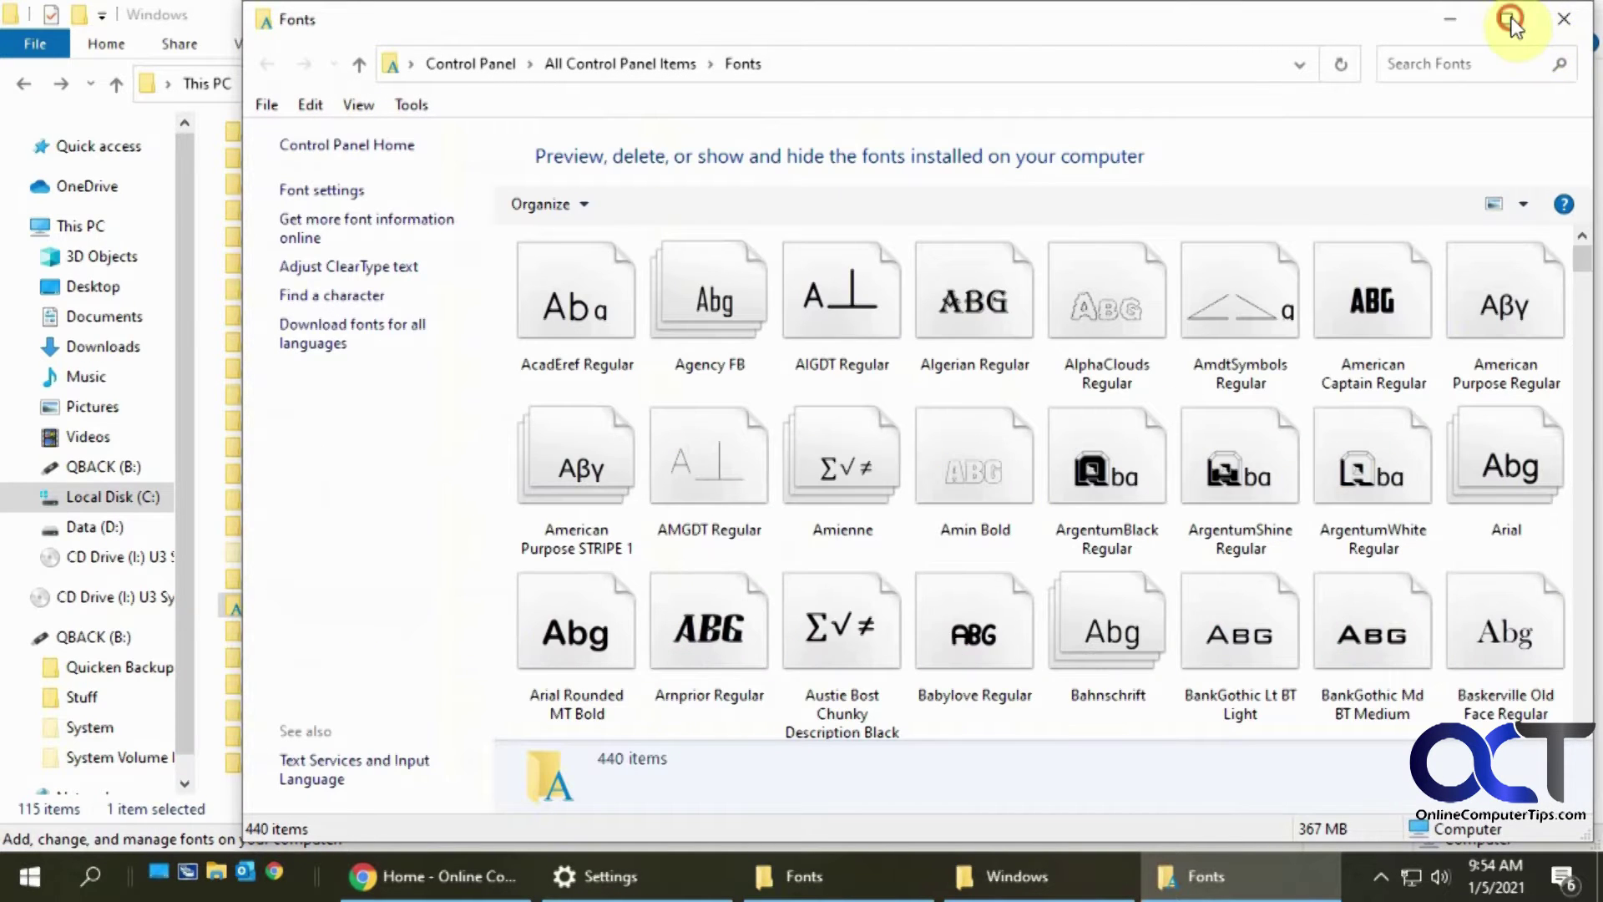
{"action": "left_click", "coordinate": [1511, 19]}
Preview the Heap Heavy font's sample sheet, then close it and keep scrolling the list.
{"action": "scroll", "coordinate": [634, 509], "scroll_direction": "down", "scroll_amount": 3}
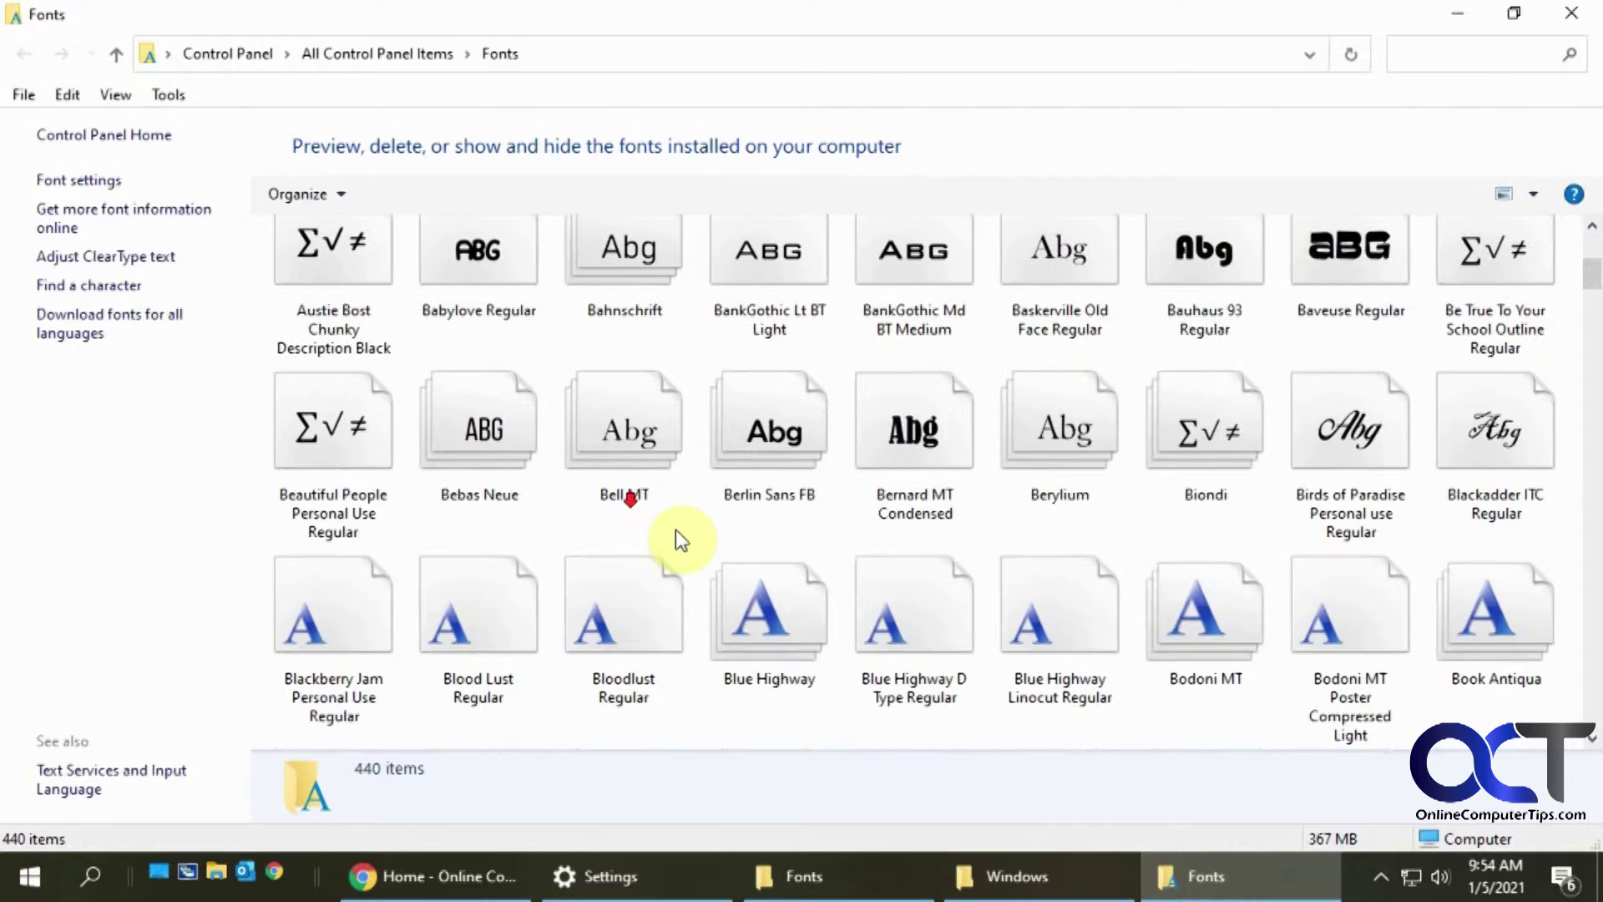
{"action": "scroll", "coordinate": [675, 529], "scroll_direction": "down", "scroll_amount": 20}
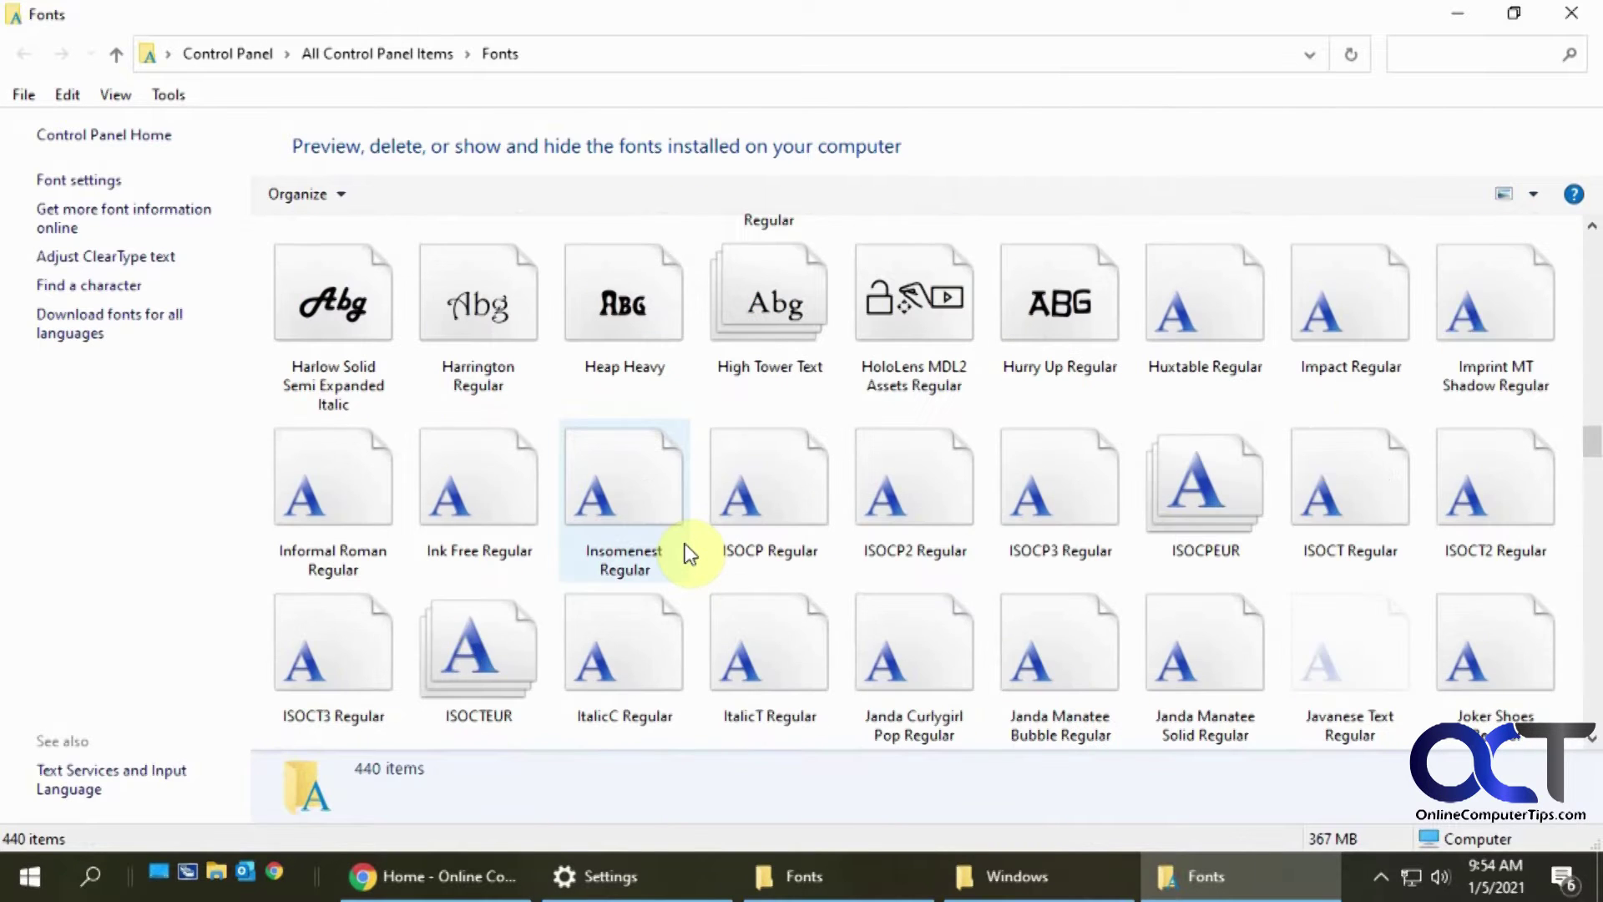
{"action": "double_click", "coordinate": [629, 304]}
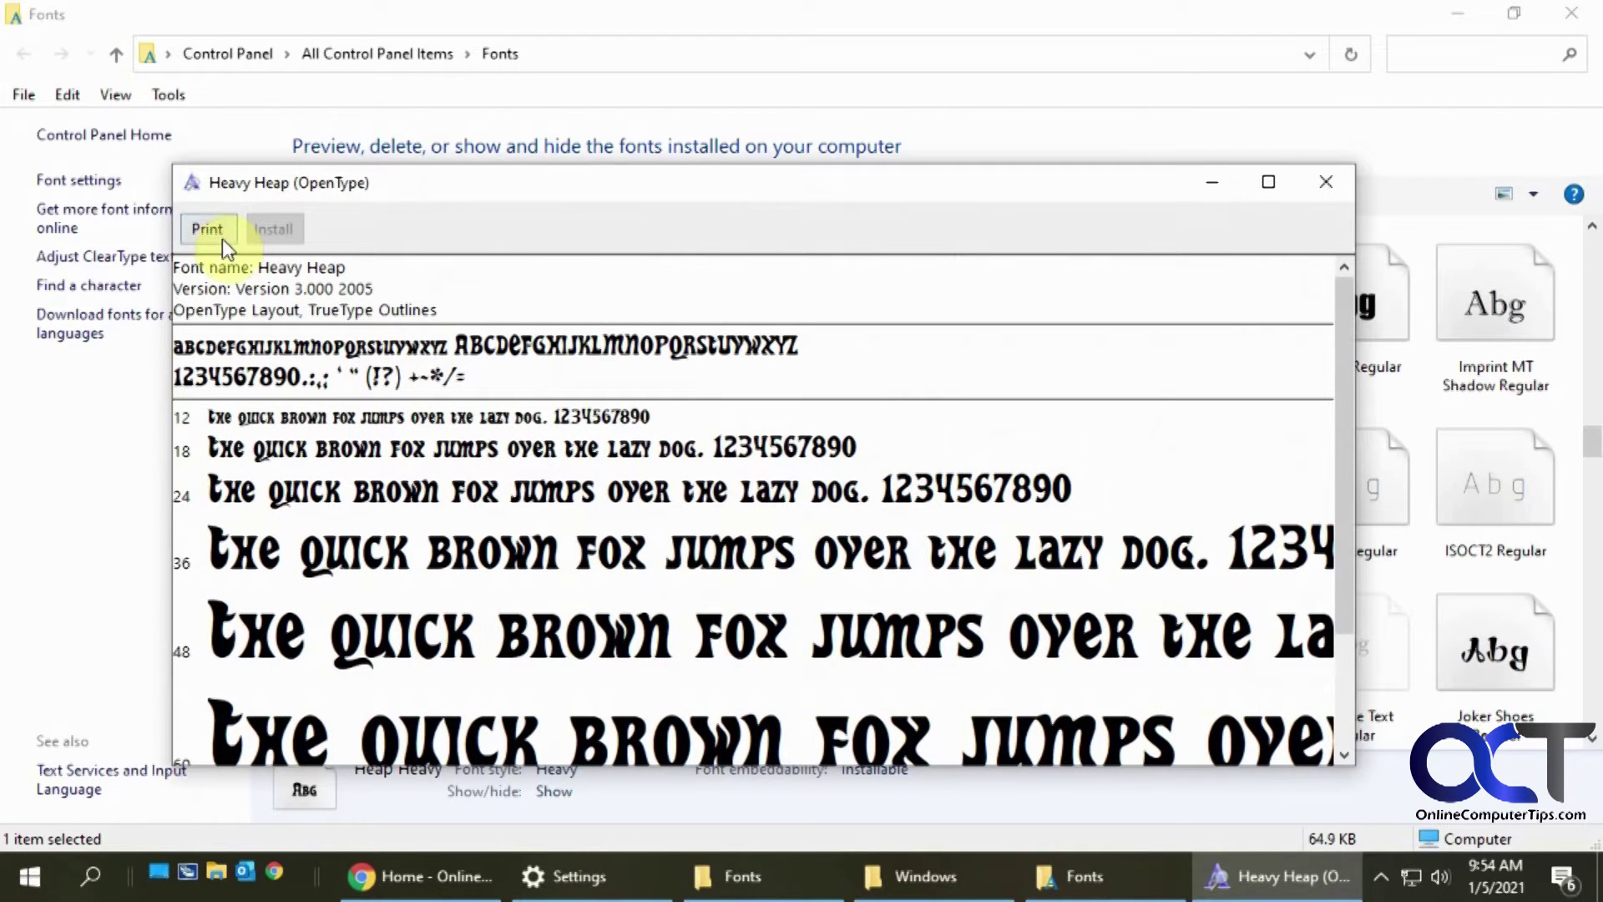
{"action": "left_click", "coordinate": [1336, 191]}
{"action": "scroll", "coordinate": [1192, 616], "scroll_direction": "down", "scroll_amount": 15}
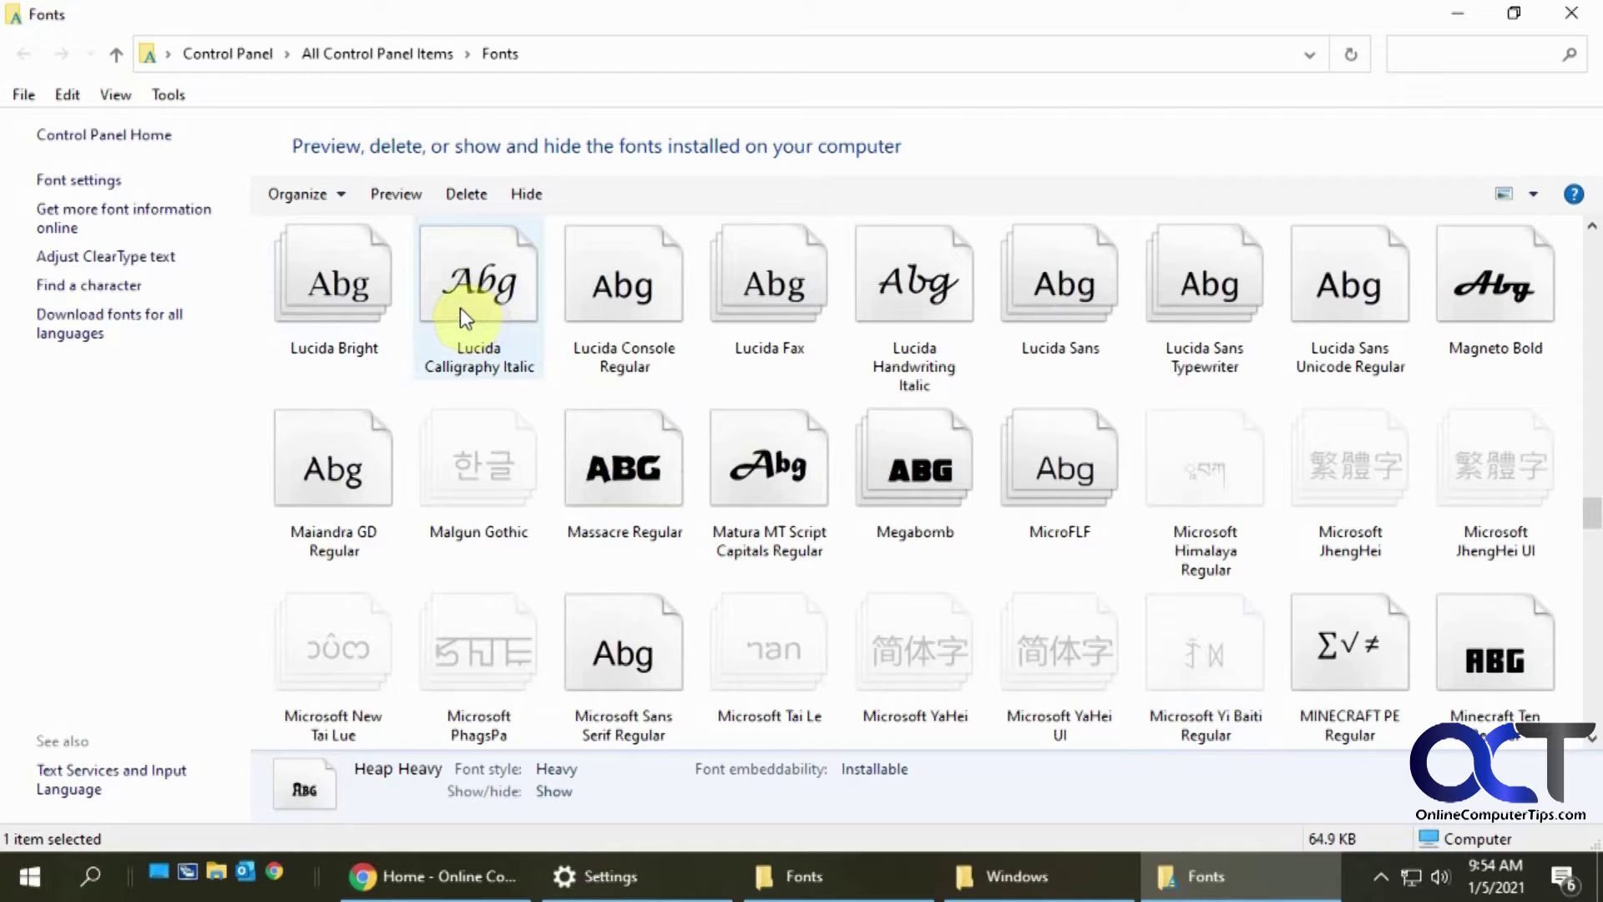
{"action": "left_click", "coordinate": [116, 94]}
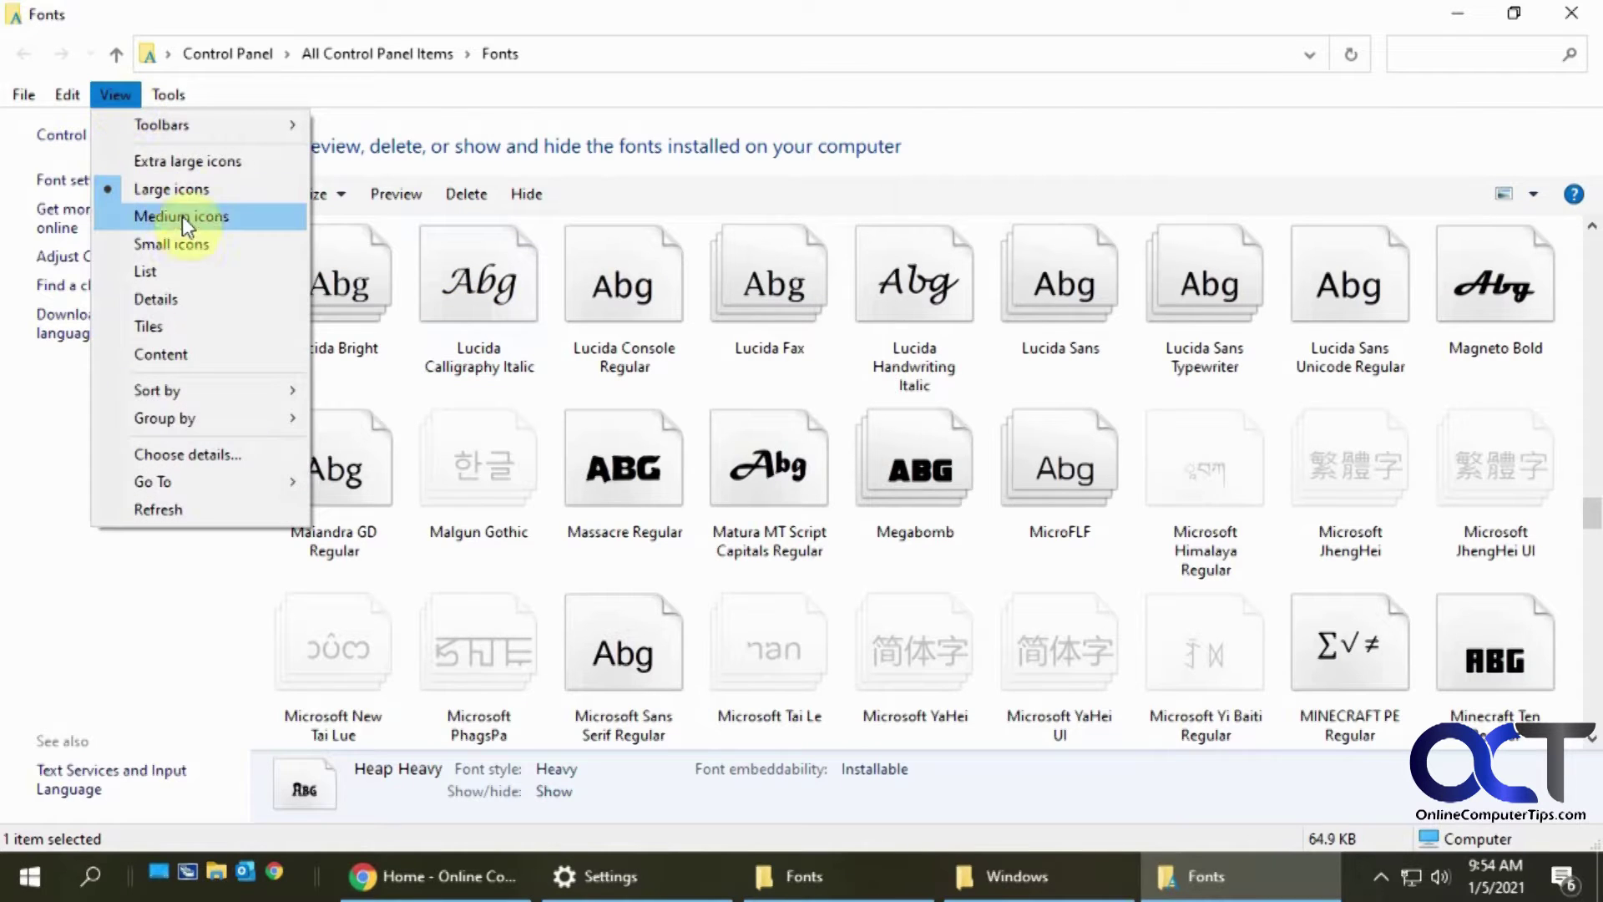
{"action": "left_click", "coordinate": [179, 270]}
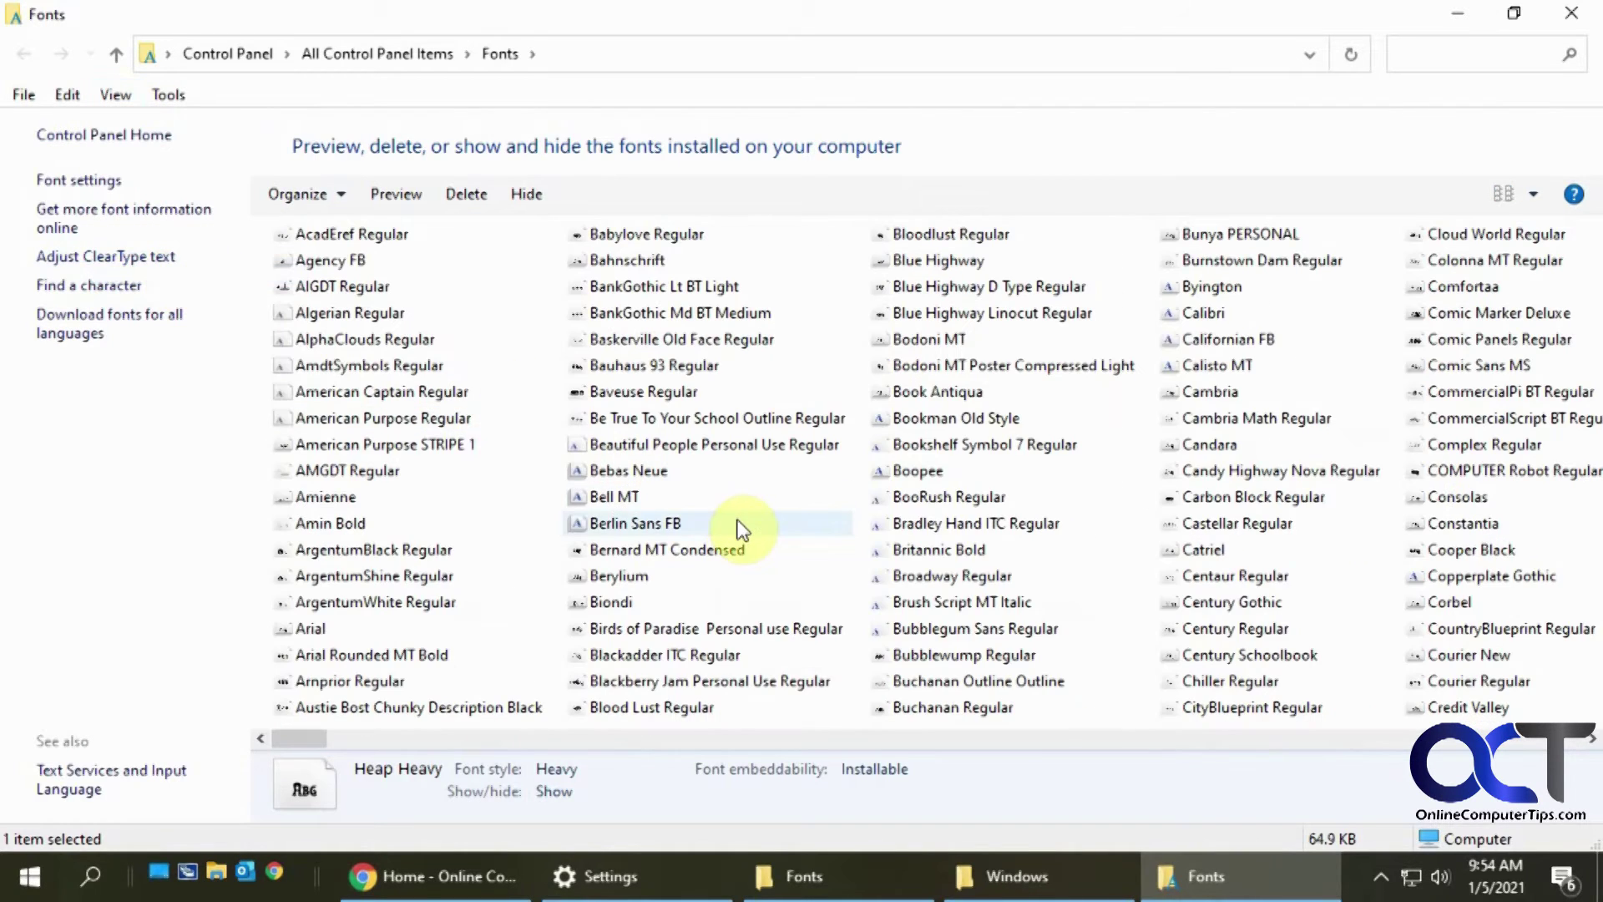
{"action": "left_click", "coordinate": [116, 94]}
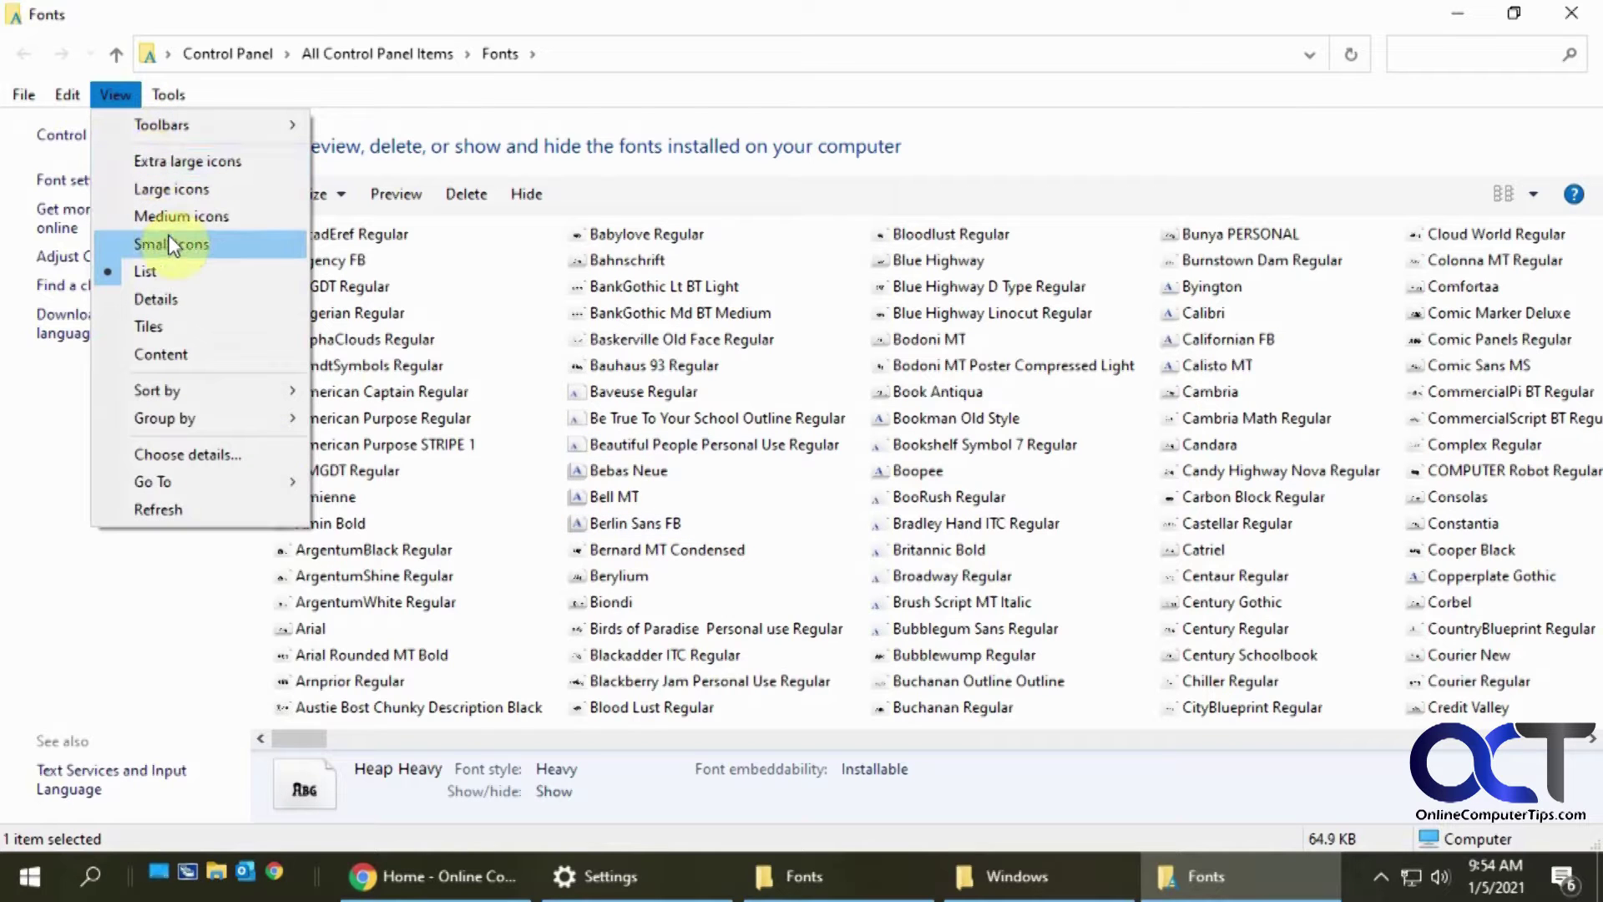
{"action": "left_click", "coordinate": [171, 161]}
{"action": "left_click", "coordinate": [117, 95]}
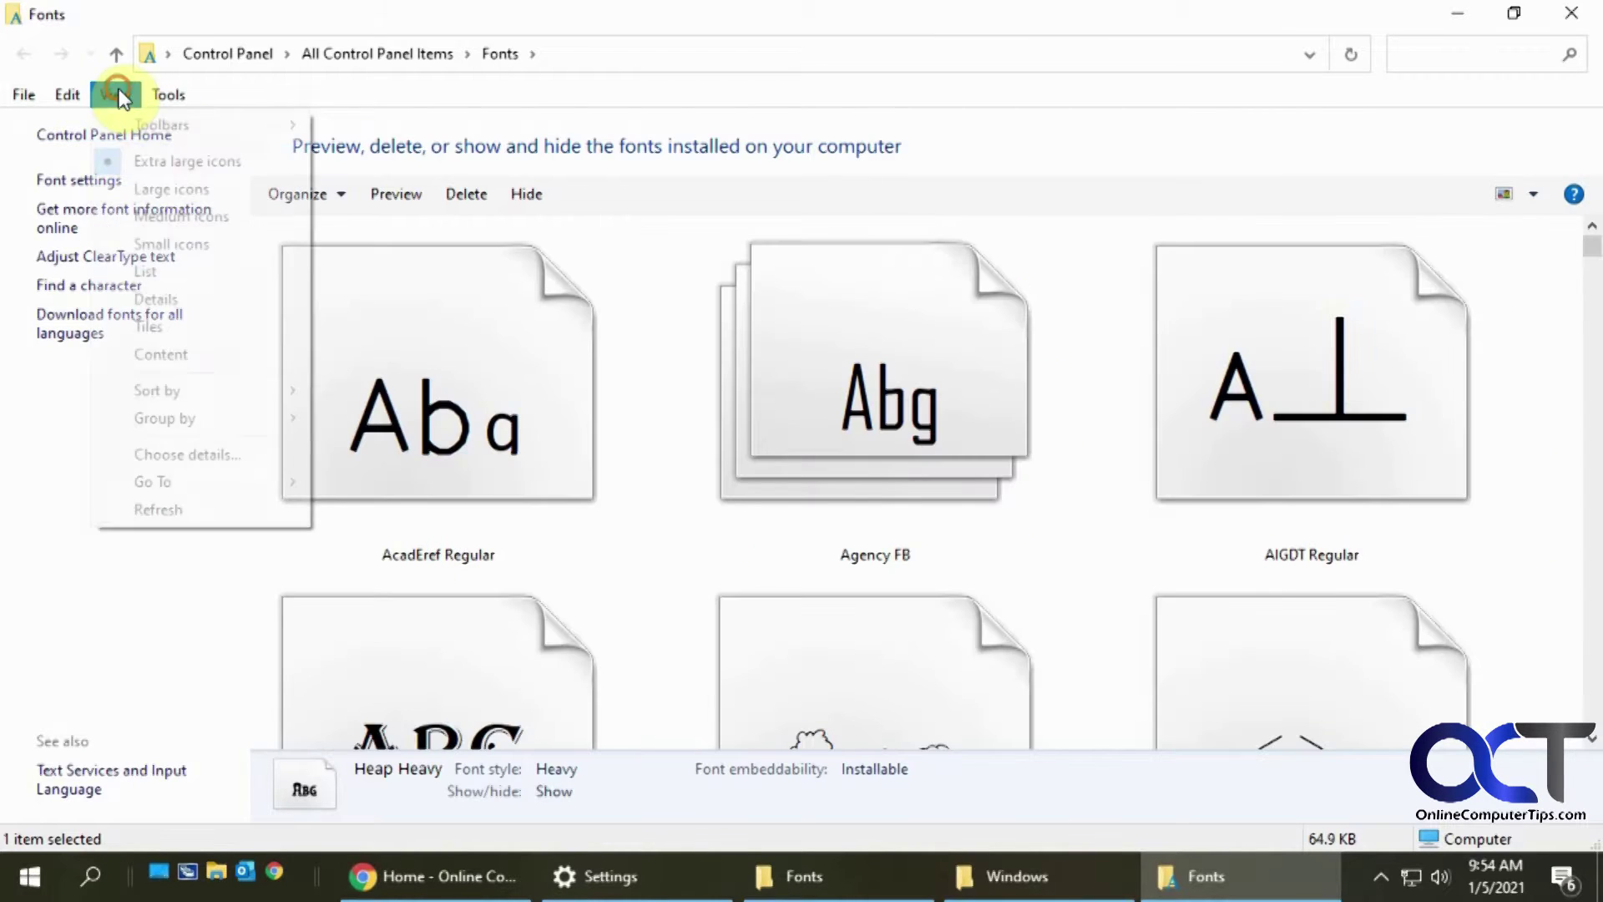
{"action": "left_click", "coordinate": [149, 189]}
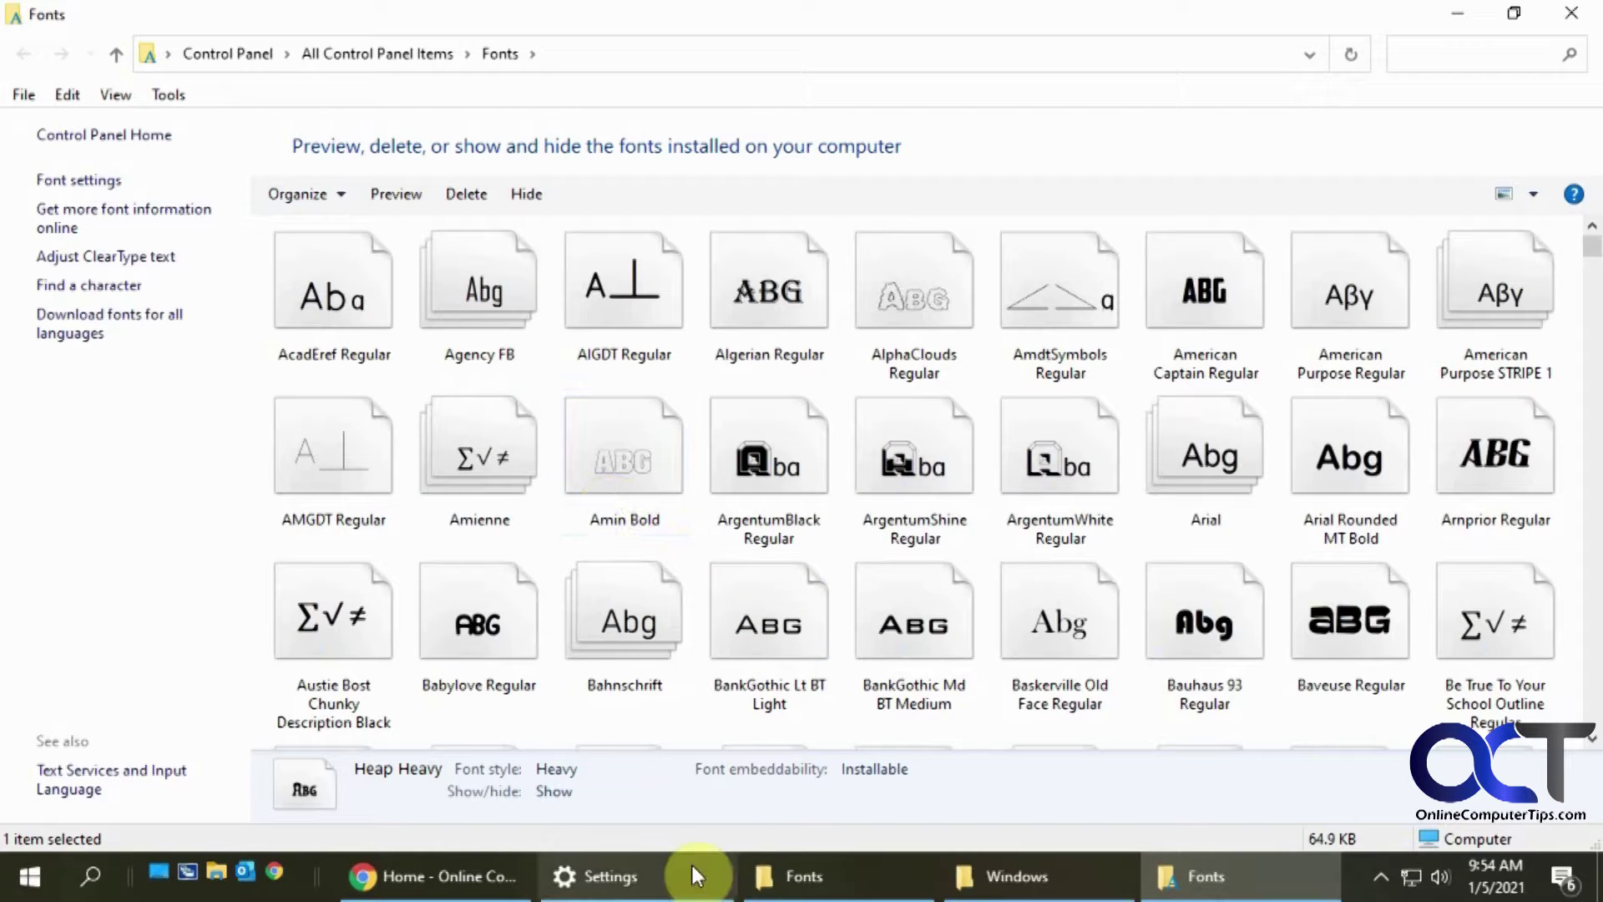
{"action": "left_click", "coordinate": [30, 878]}
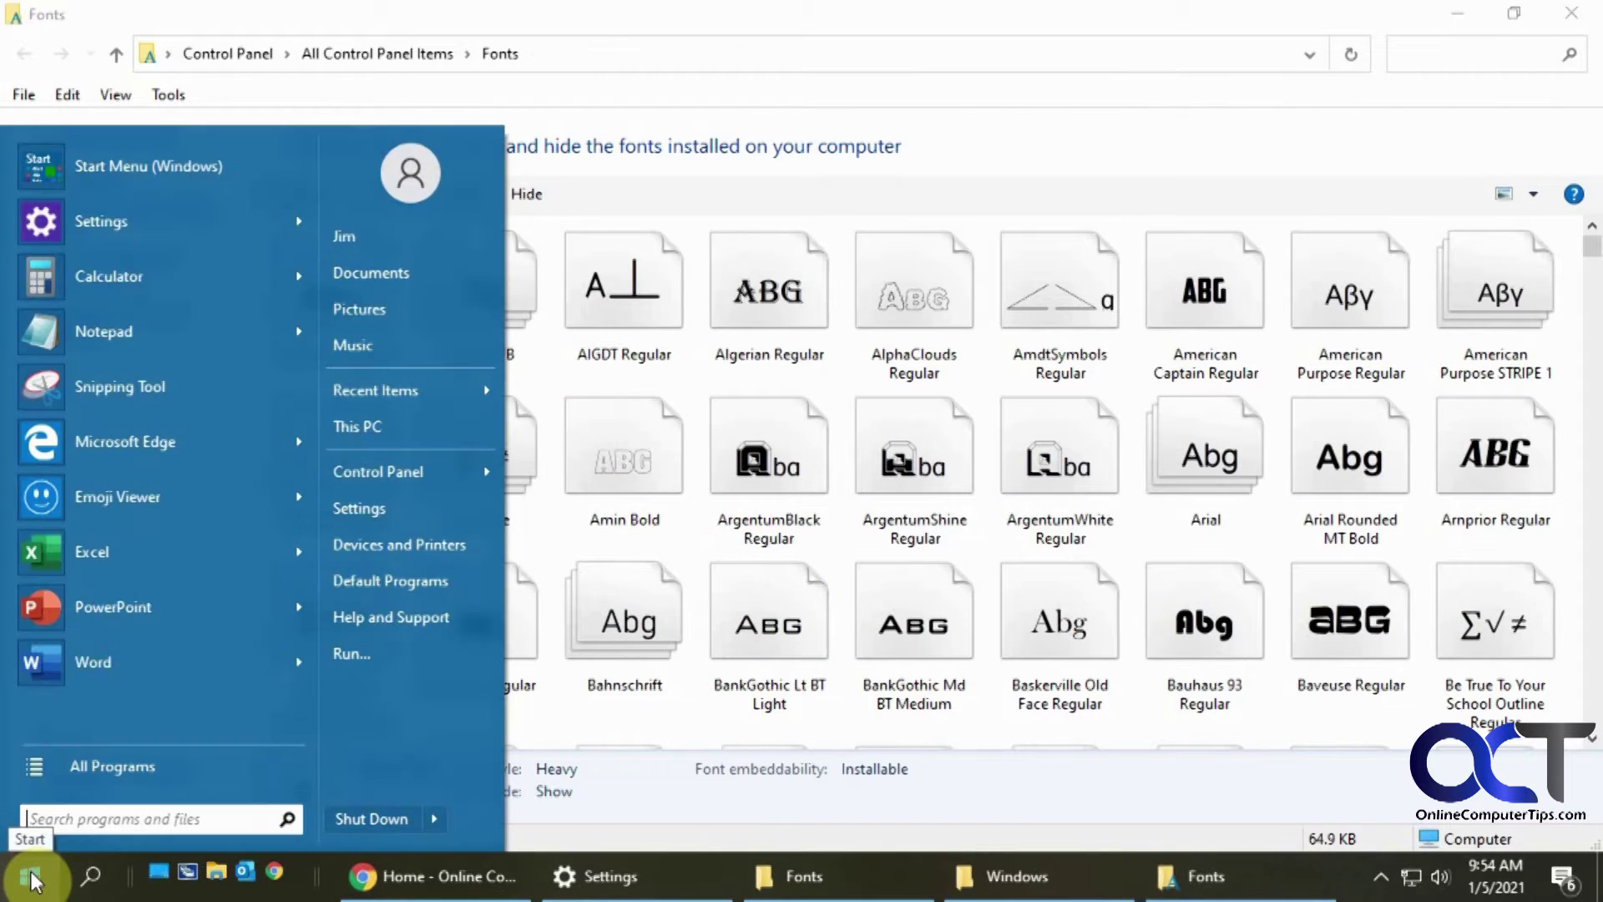
Go to Settings > Personalization > Fonts and scroll the Available fonts list to AlphaClouds.
{"action": "left_click", "coordinate": [184, 165]}
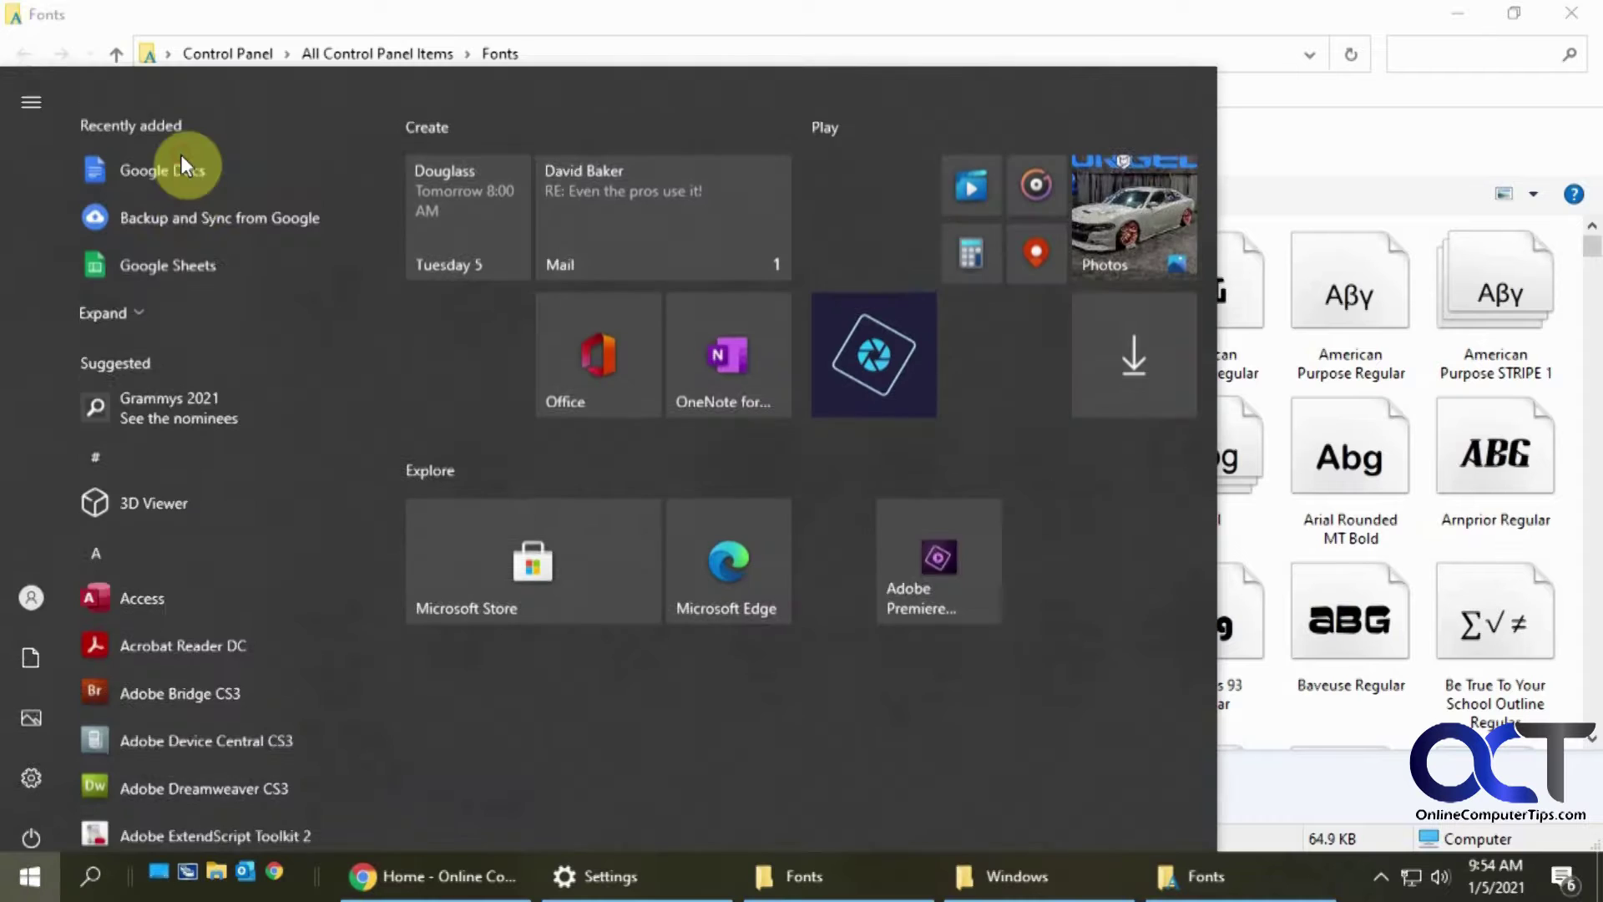
{"action": "mouse_move", "coordinate": [24, 468]}
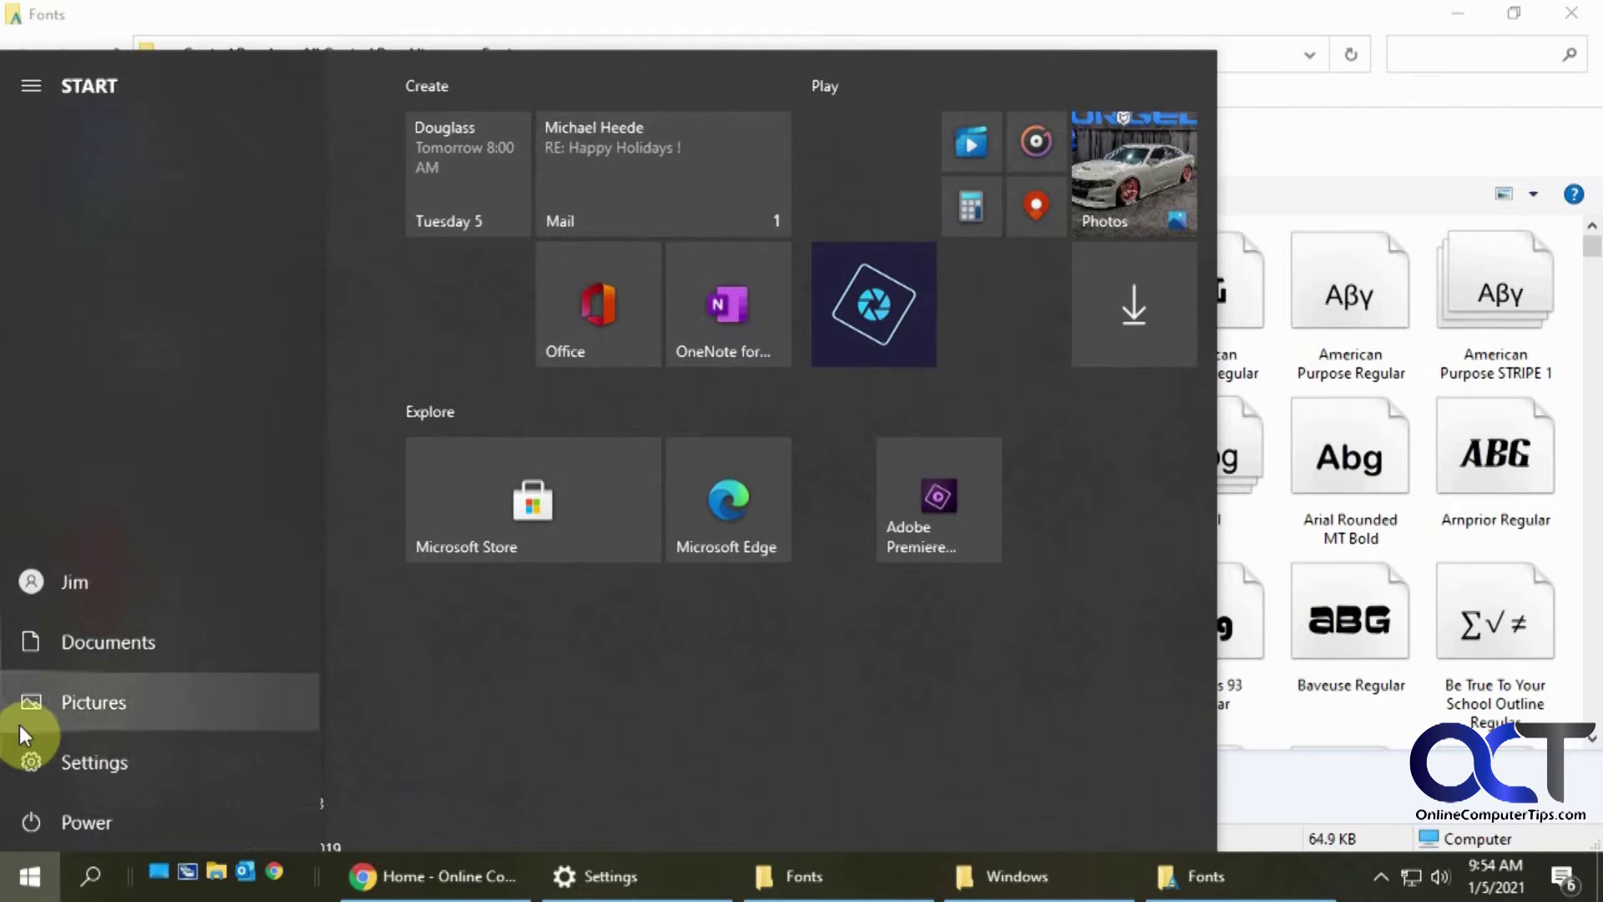
{"action": "left_click", "coordinate": [43, 759]}
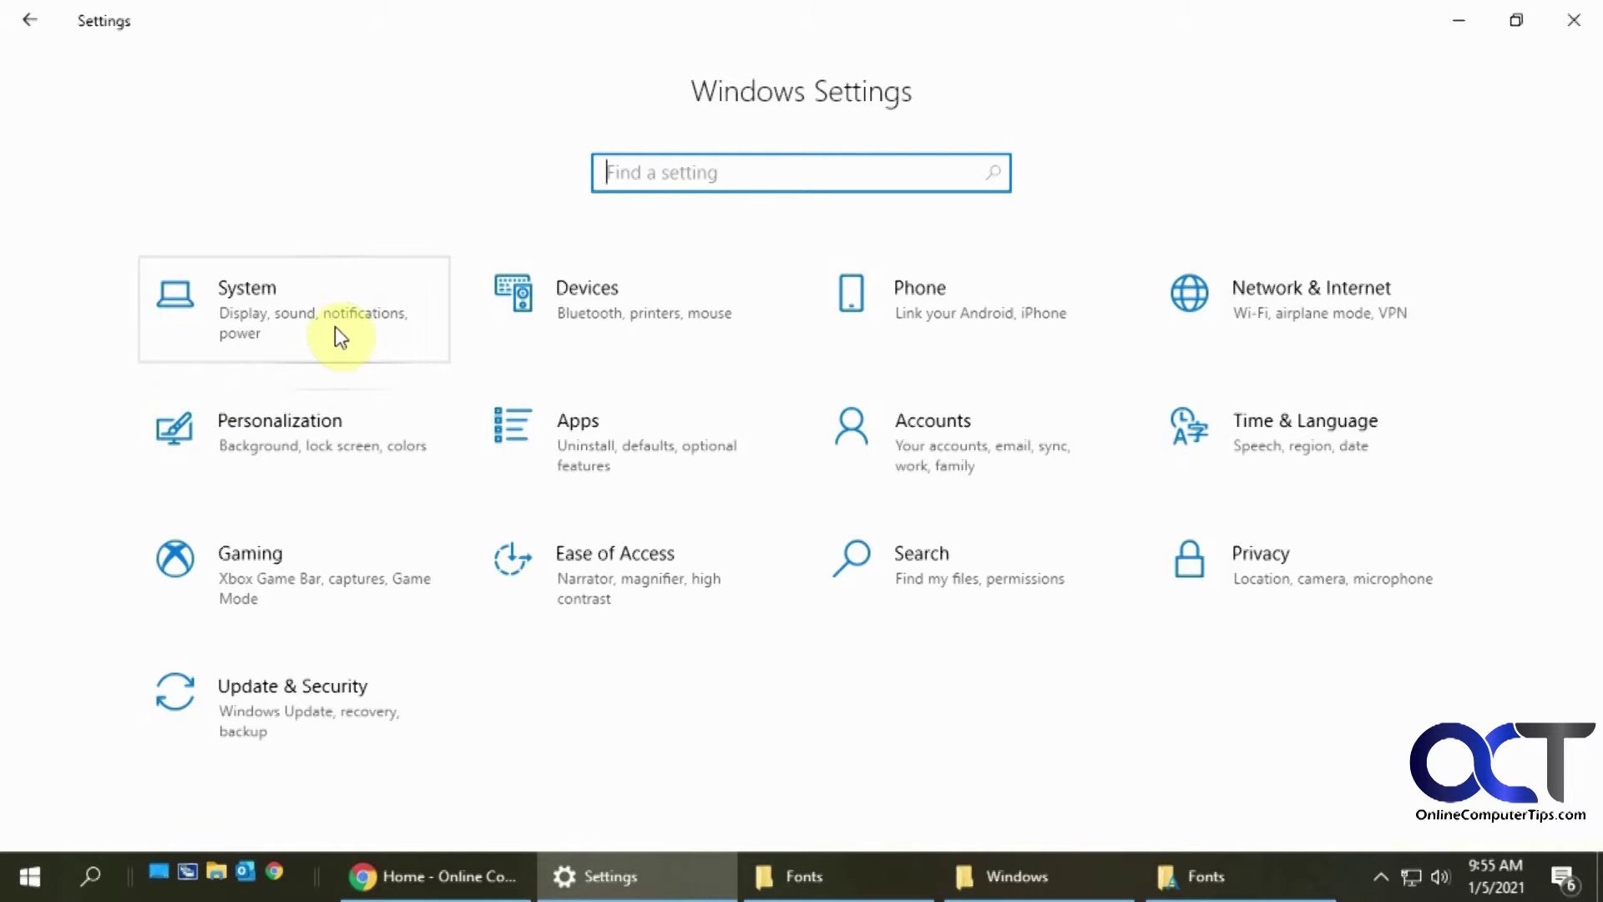
{"action": "left_click", "coordinate": [330, 431]}
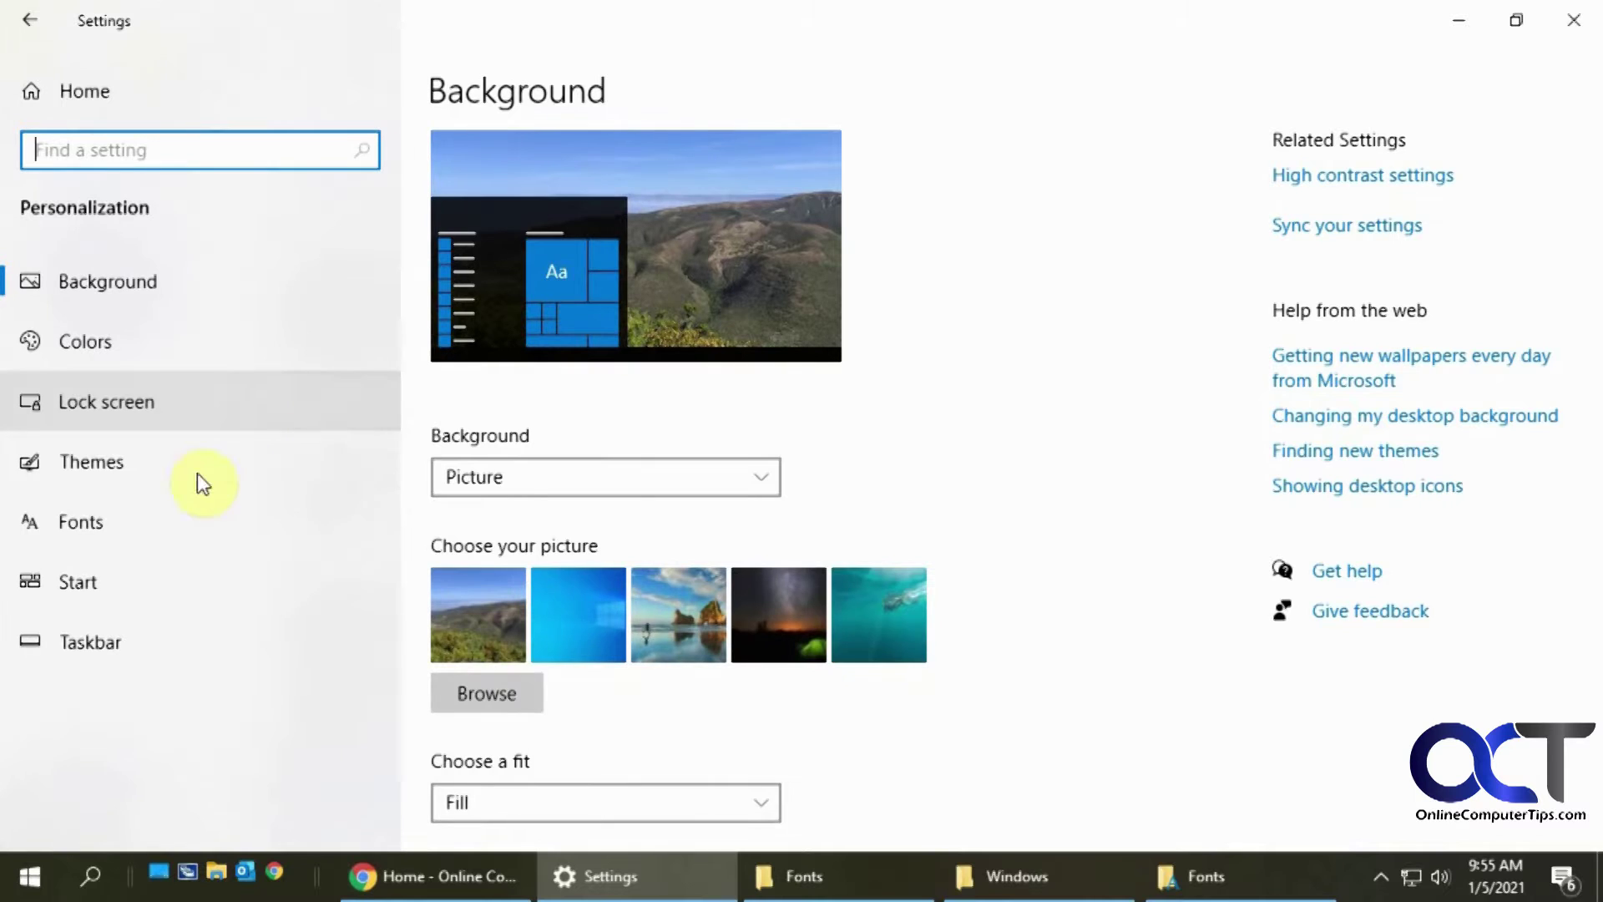
{"action": "left_click", "coordinate": [147, 513]}
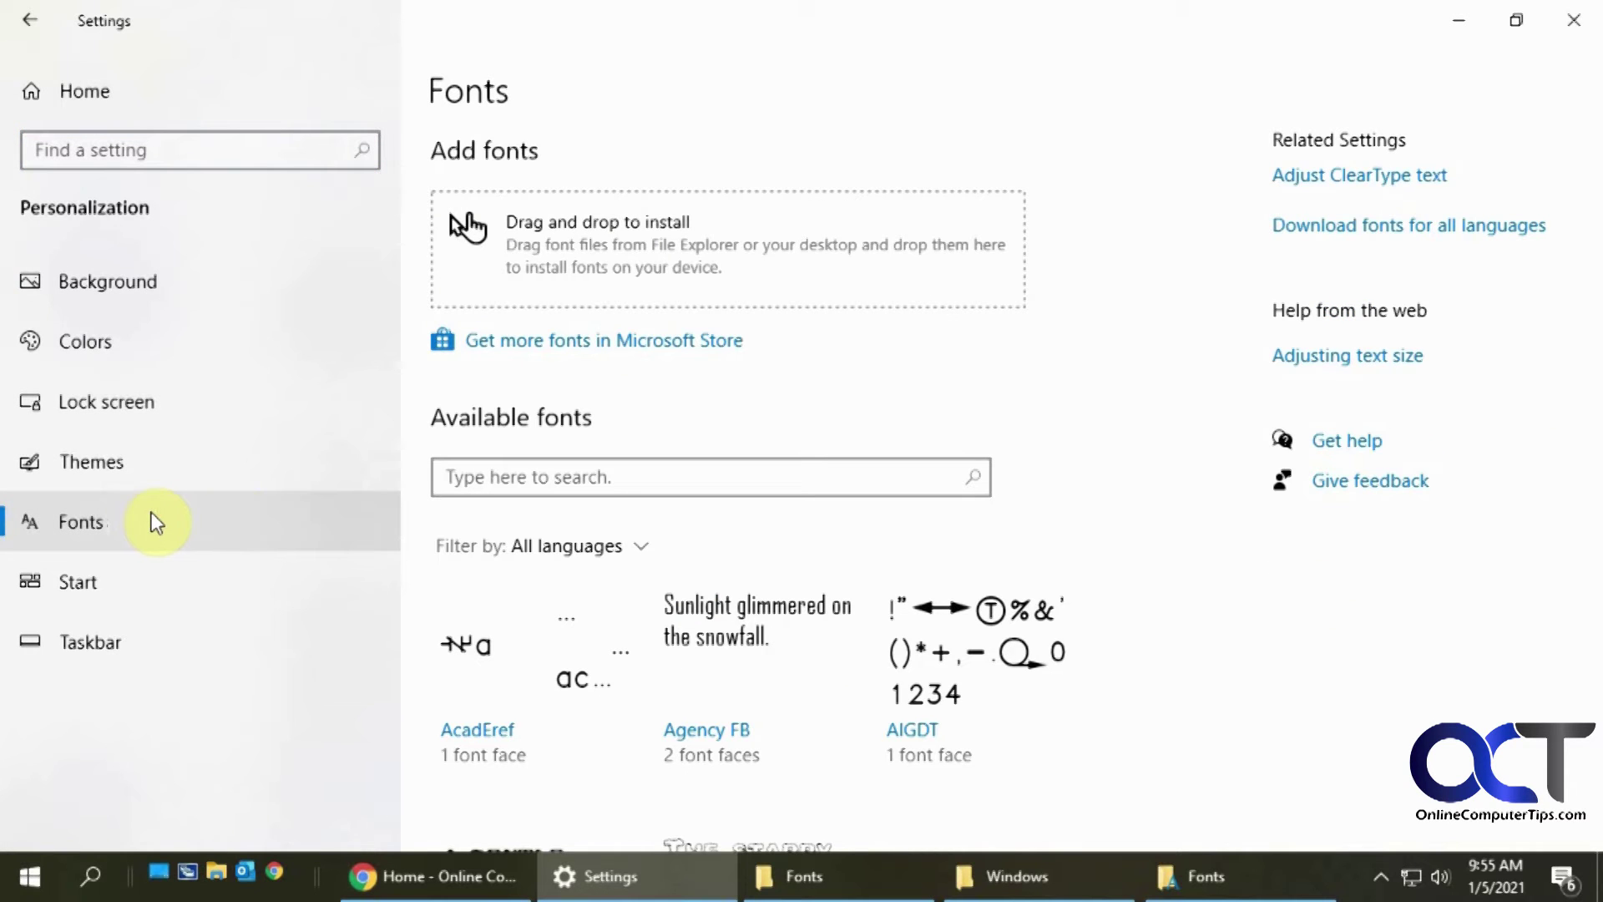
{"action": "scroll", "coordinate": [1142, 573], "scroll_direction": "down", "scroll_amount": 5}
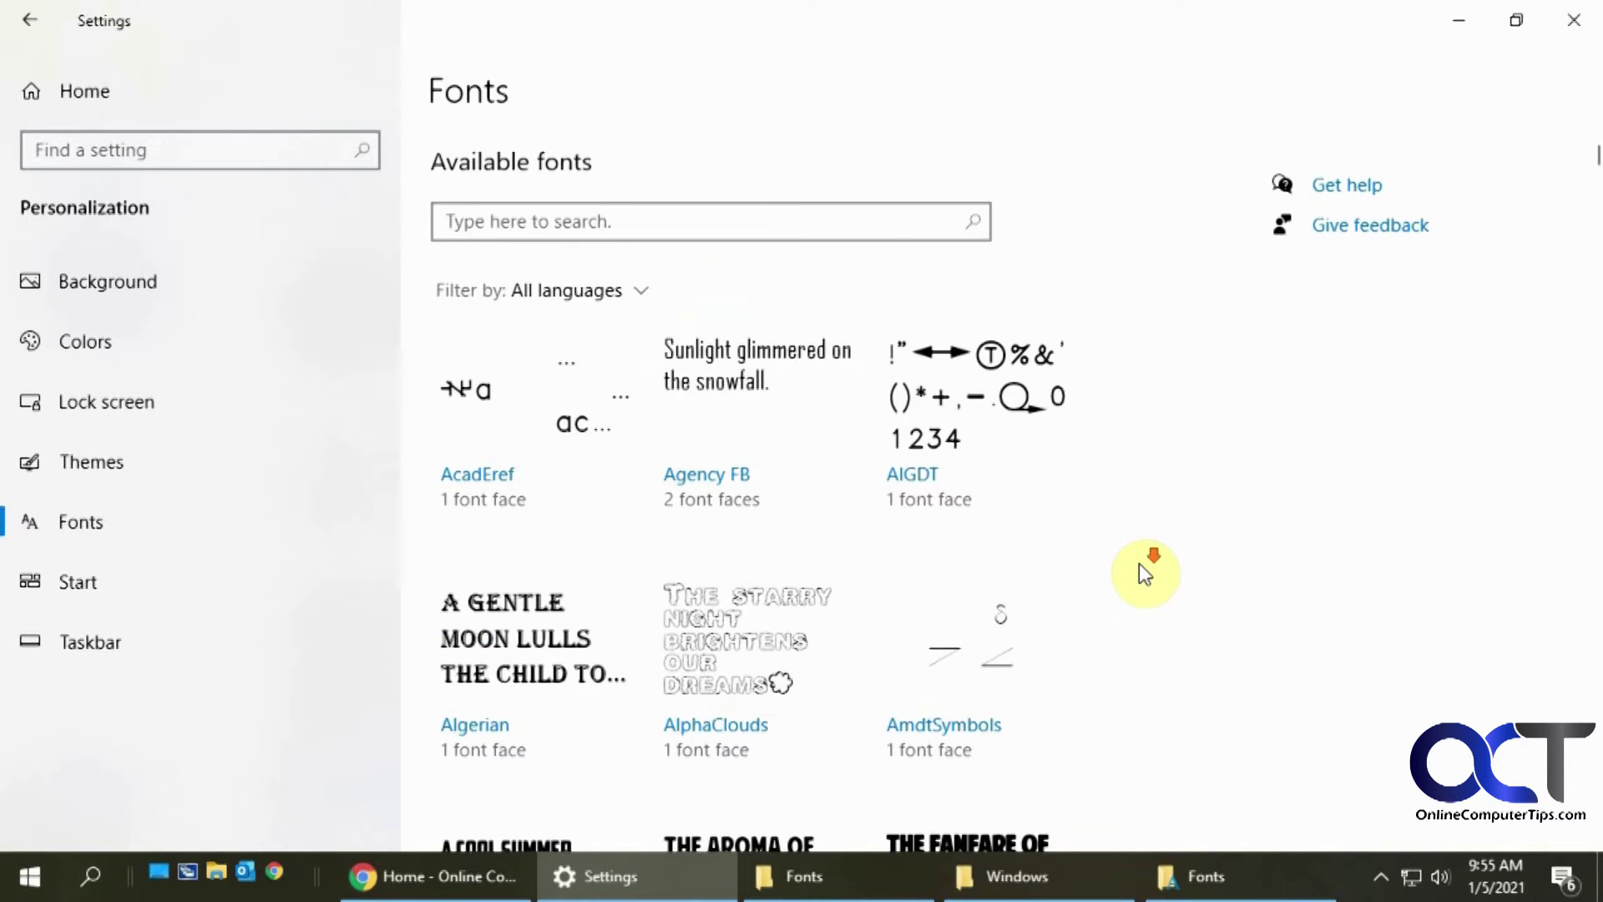
{"action": "scroll", "coordinate": [1144, 574], "scroll_direction": "up", "scroll_amount": 3}
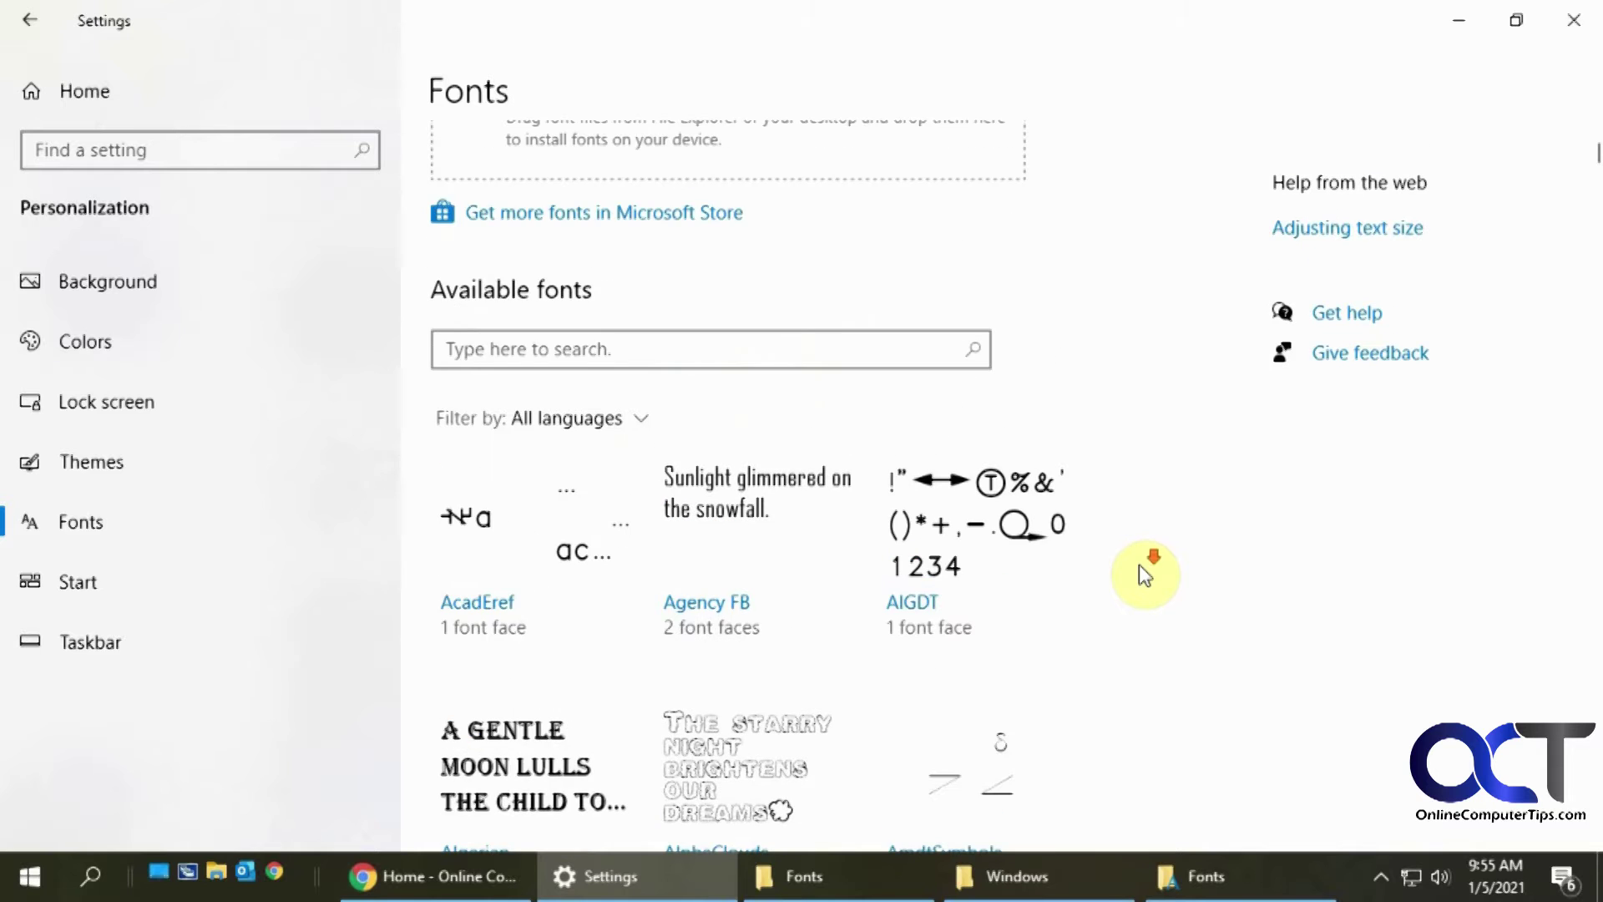
{"action": "scroll", "coordinate": [1144, 575], "scroll_direction": "down", "scroll_amount": 4}
Preview AlphaClouds at 36 points with the text 'I want to see how this looks', then go back.
{"action": "left_click", "coordinate": [697, 399]}
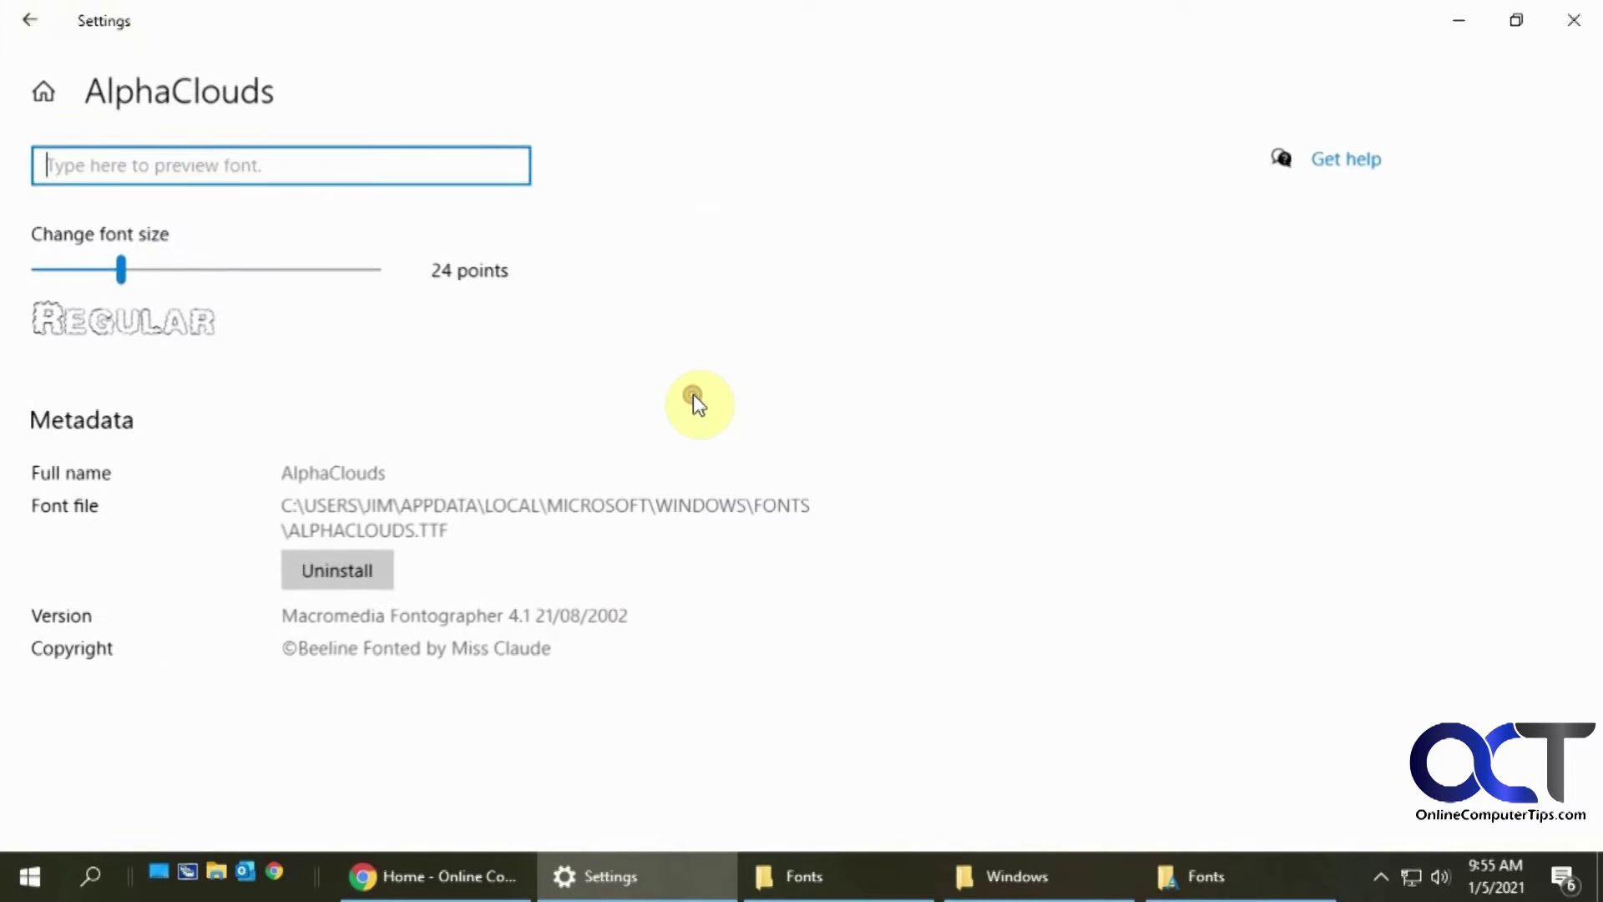
{"action": "left_click_drag", "start_coordinate": [119, 269], "coordinate": [184, 267]}
{"action": "left_click", "coordinate": [238, 163]}
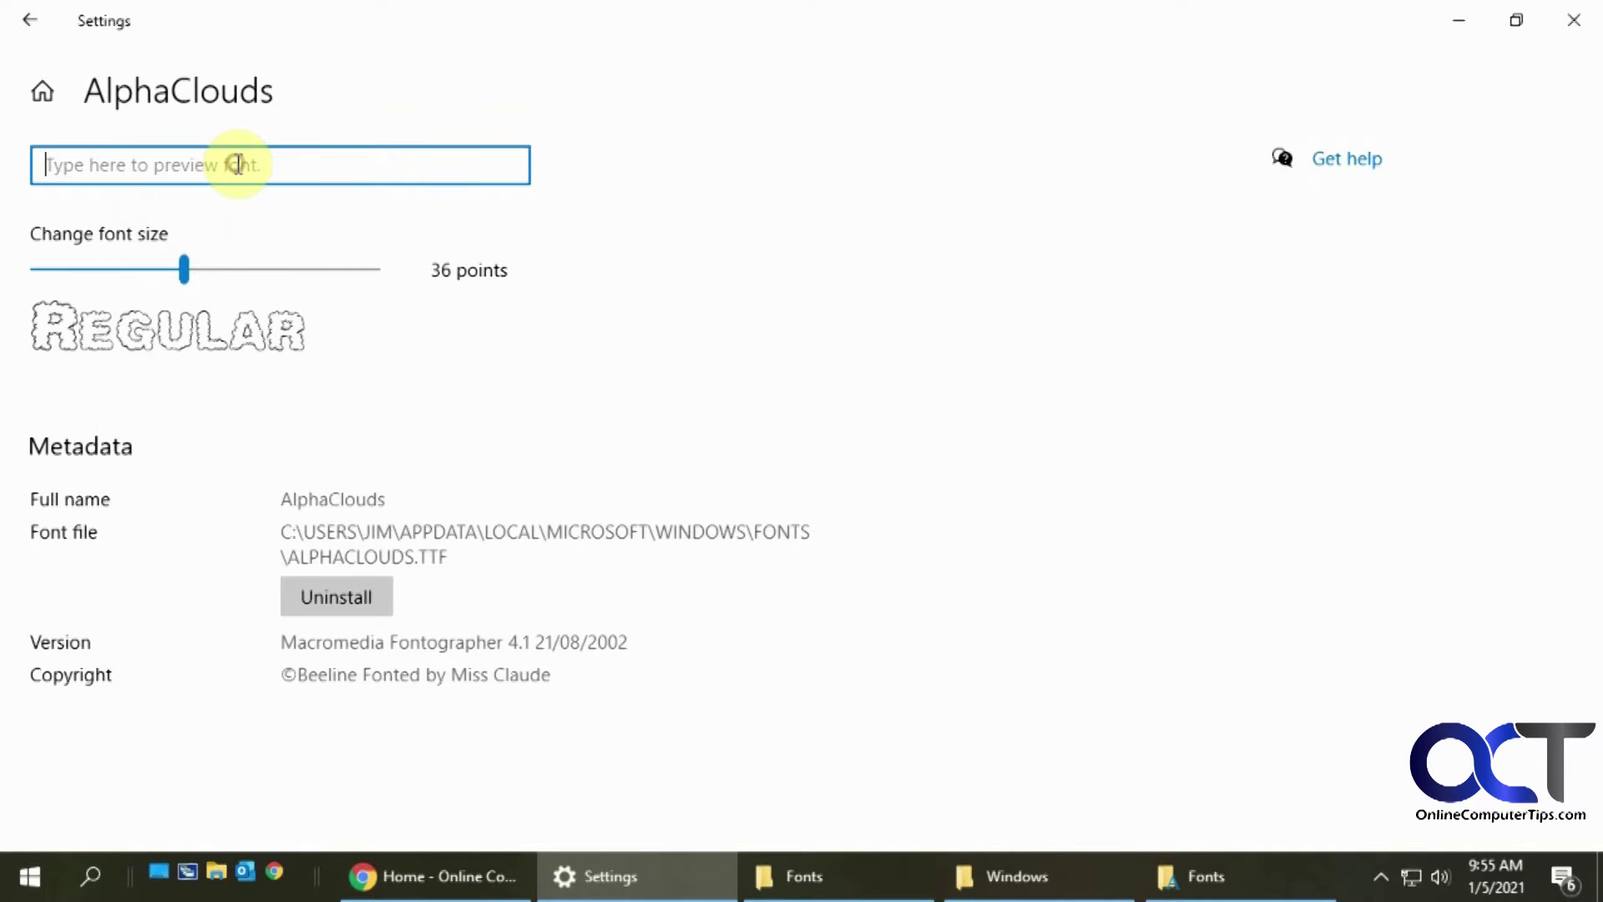
{"action": "type", "text": "I wa"}
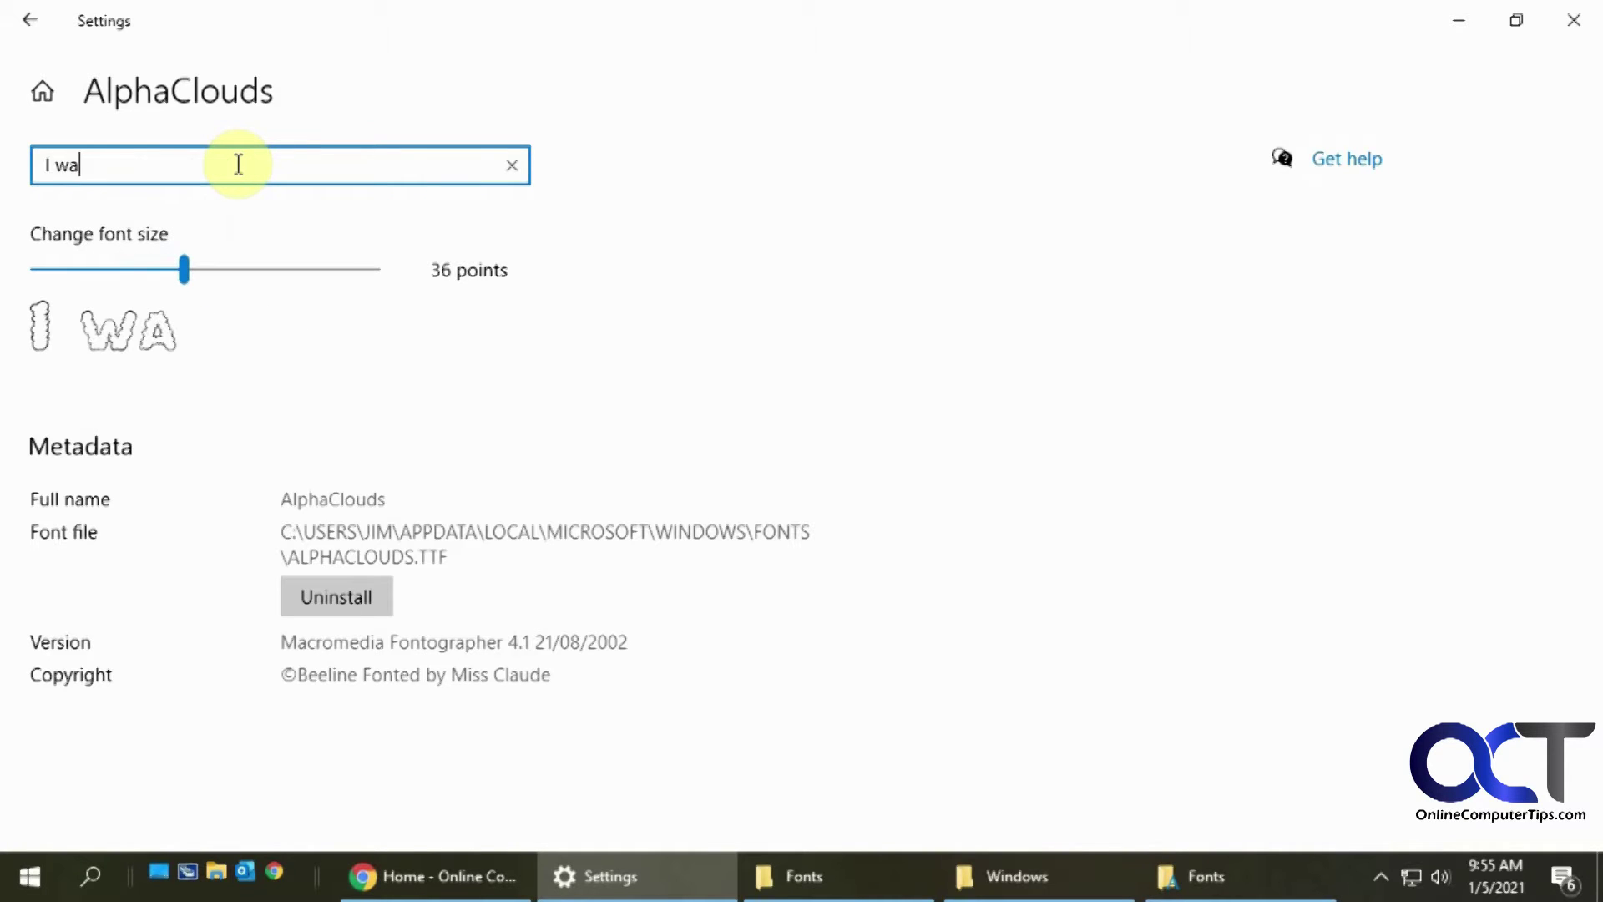
{"action": "type", "text": "nt to see how this looks"}
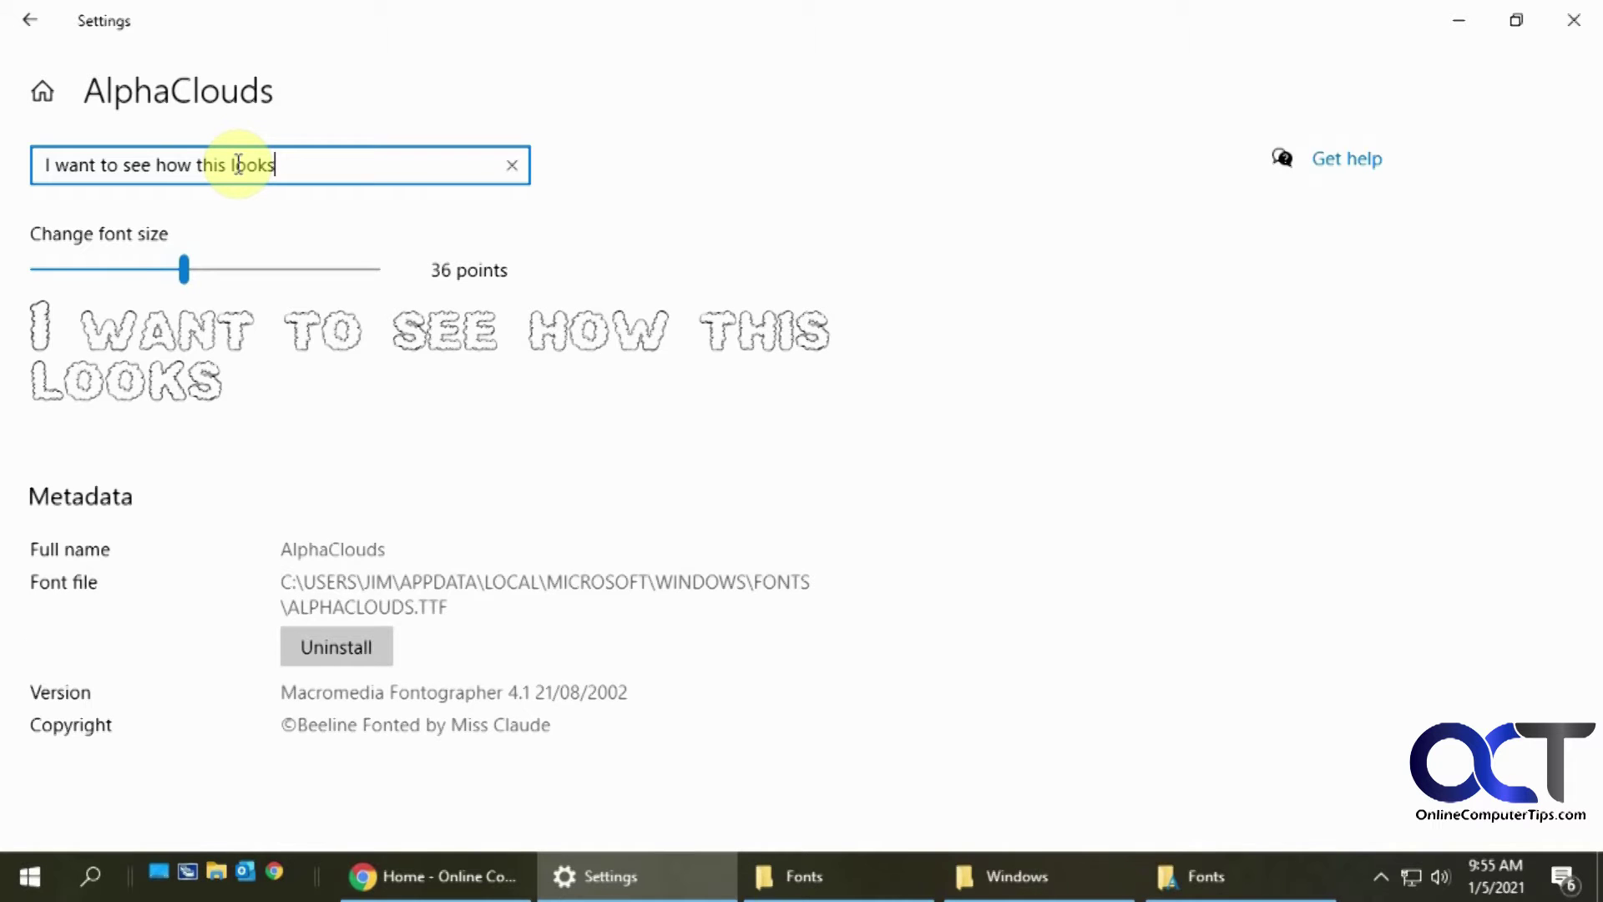
{"action": "left_click", "coordinate": [38, 24]}
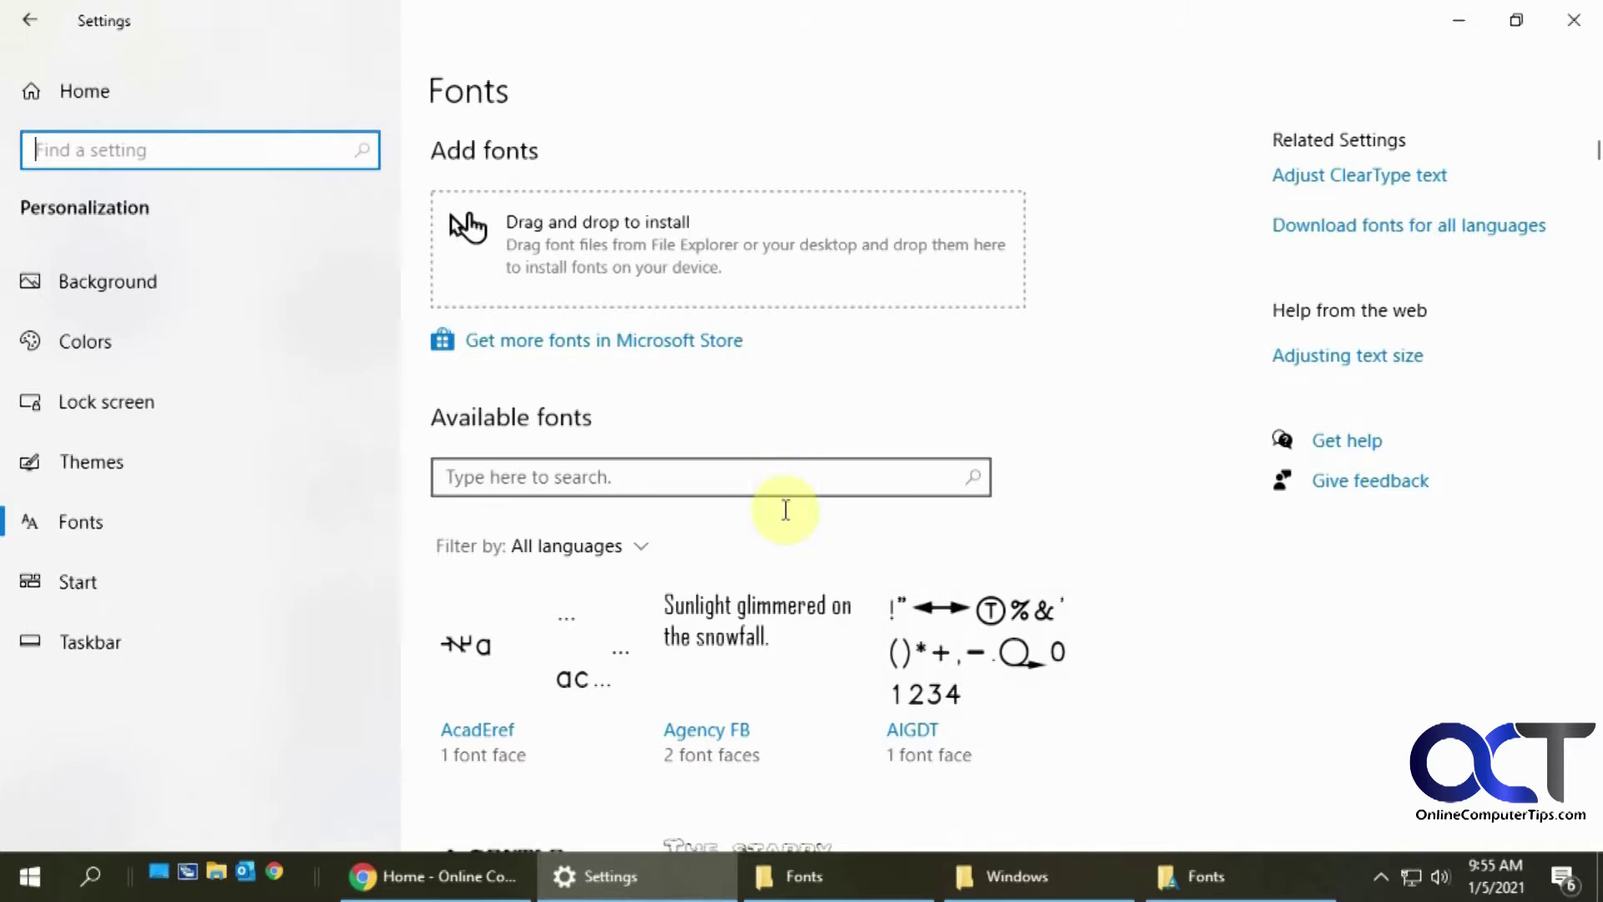
Browse the Available fonts past Berlin Sans FB, then switch to File Explorer's Windows folder.
{"action": "scroll", "coordinate": [882, 627], "scroll_direction": "down", "scroll_amount": 10}
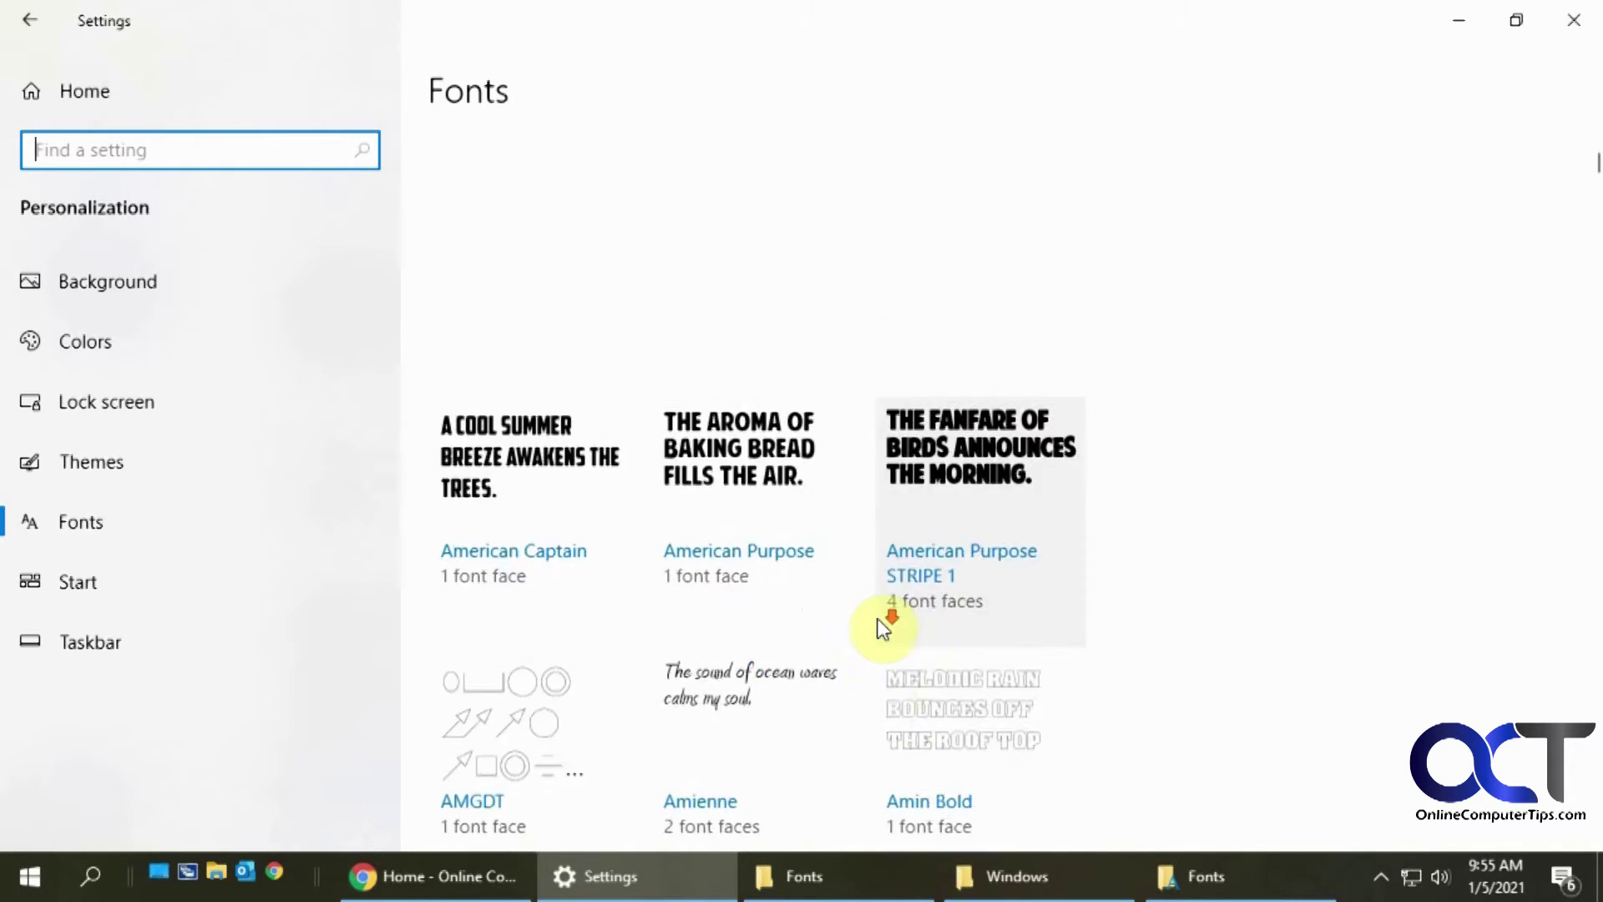
{"action": "scroll", "coordinate": [881, 628], "scroll_direction": "down", "scroll_amount": 5}
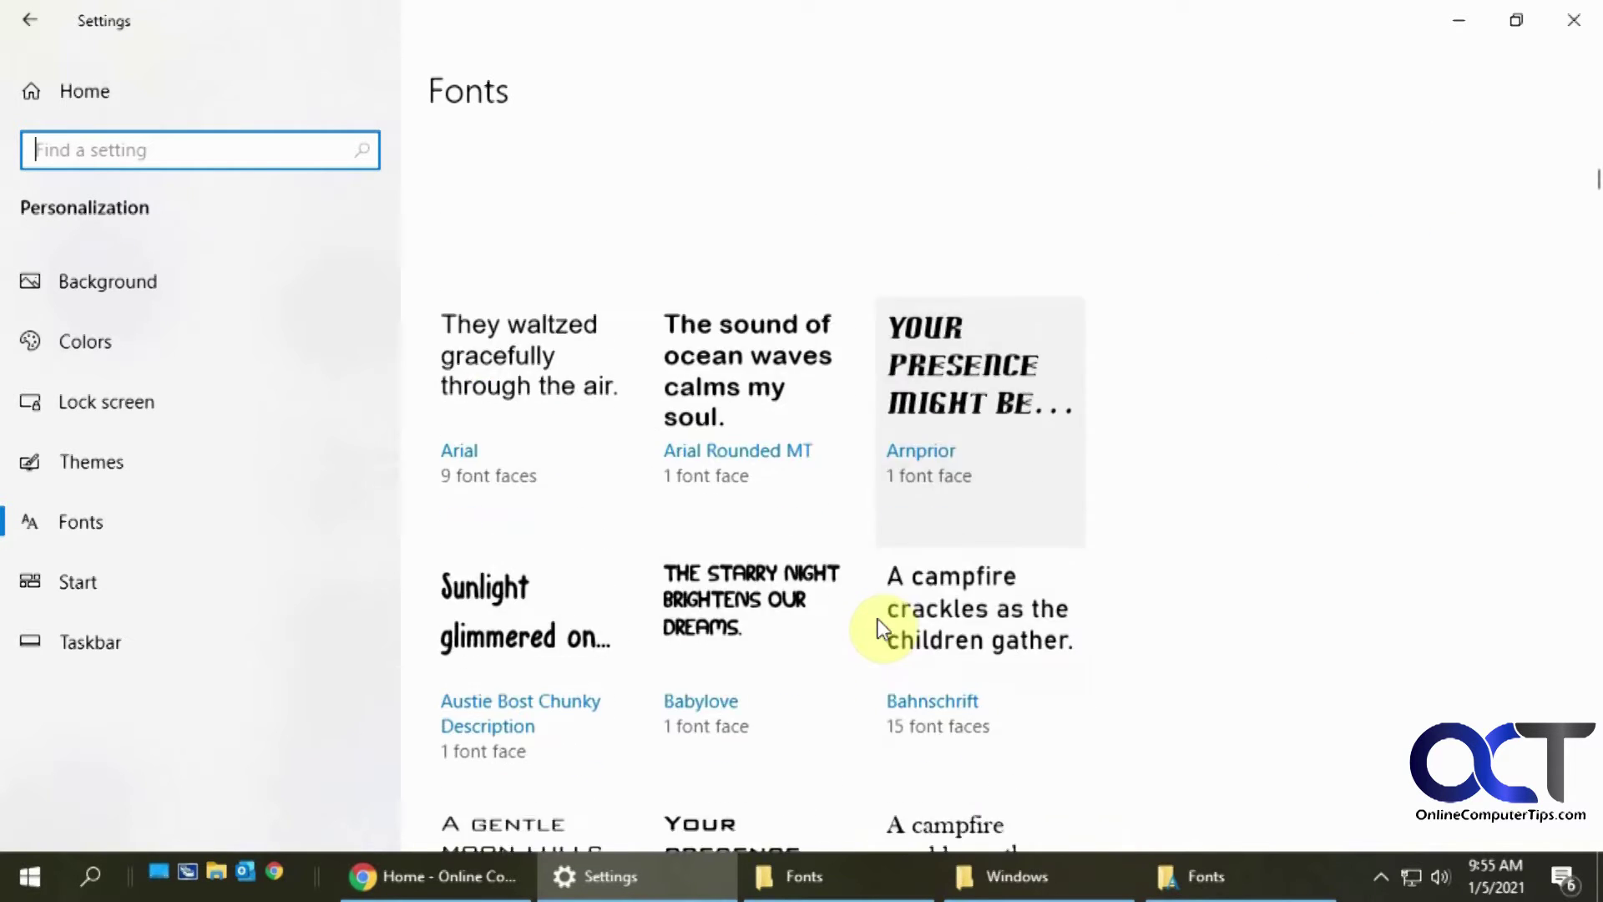
{"action": "scroll", "coordinate": [878, 618], "scroll_direction": "down", "scroll_amount": 3}
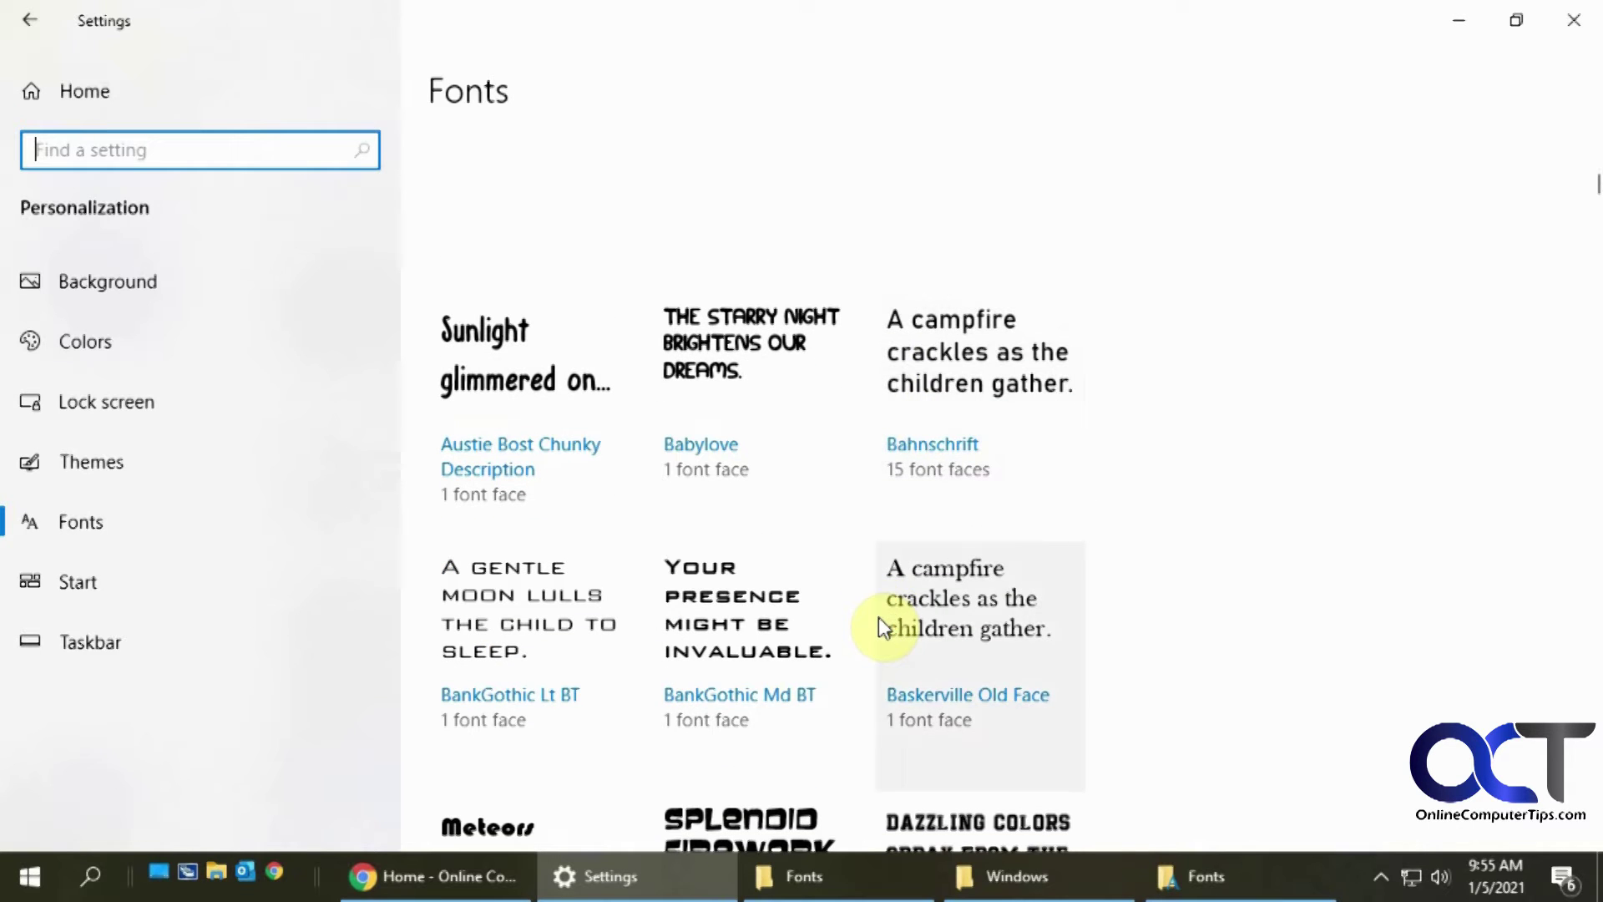
{"action": "scroll", "coordinate": [985, 617], "scroll_direction": "down", "scroll_amount": 3}
{"action": "scroll", "coordinate": [1004, 624], "scroll_direction": "down", "scroll_amount": 9}
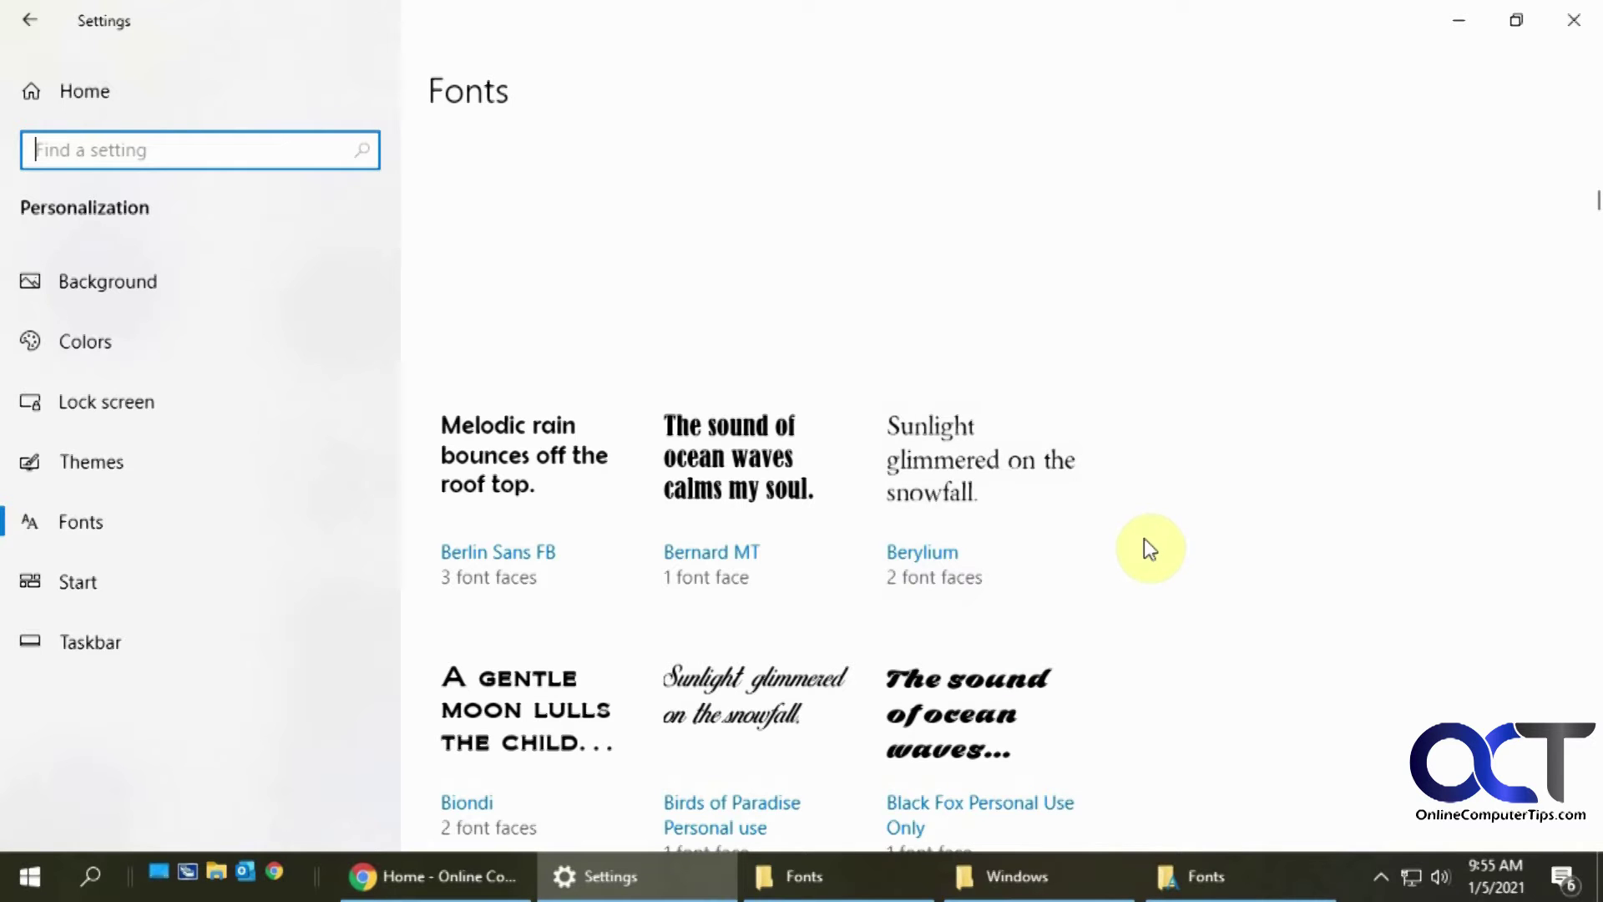
{"action": "left_click", "coordinate": [1050, 872]}
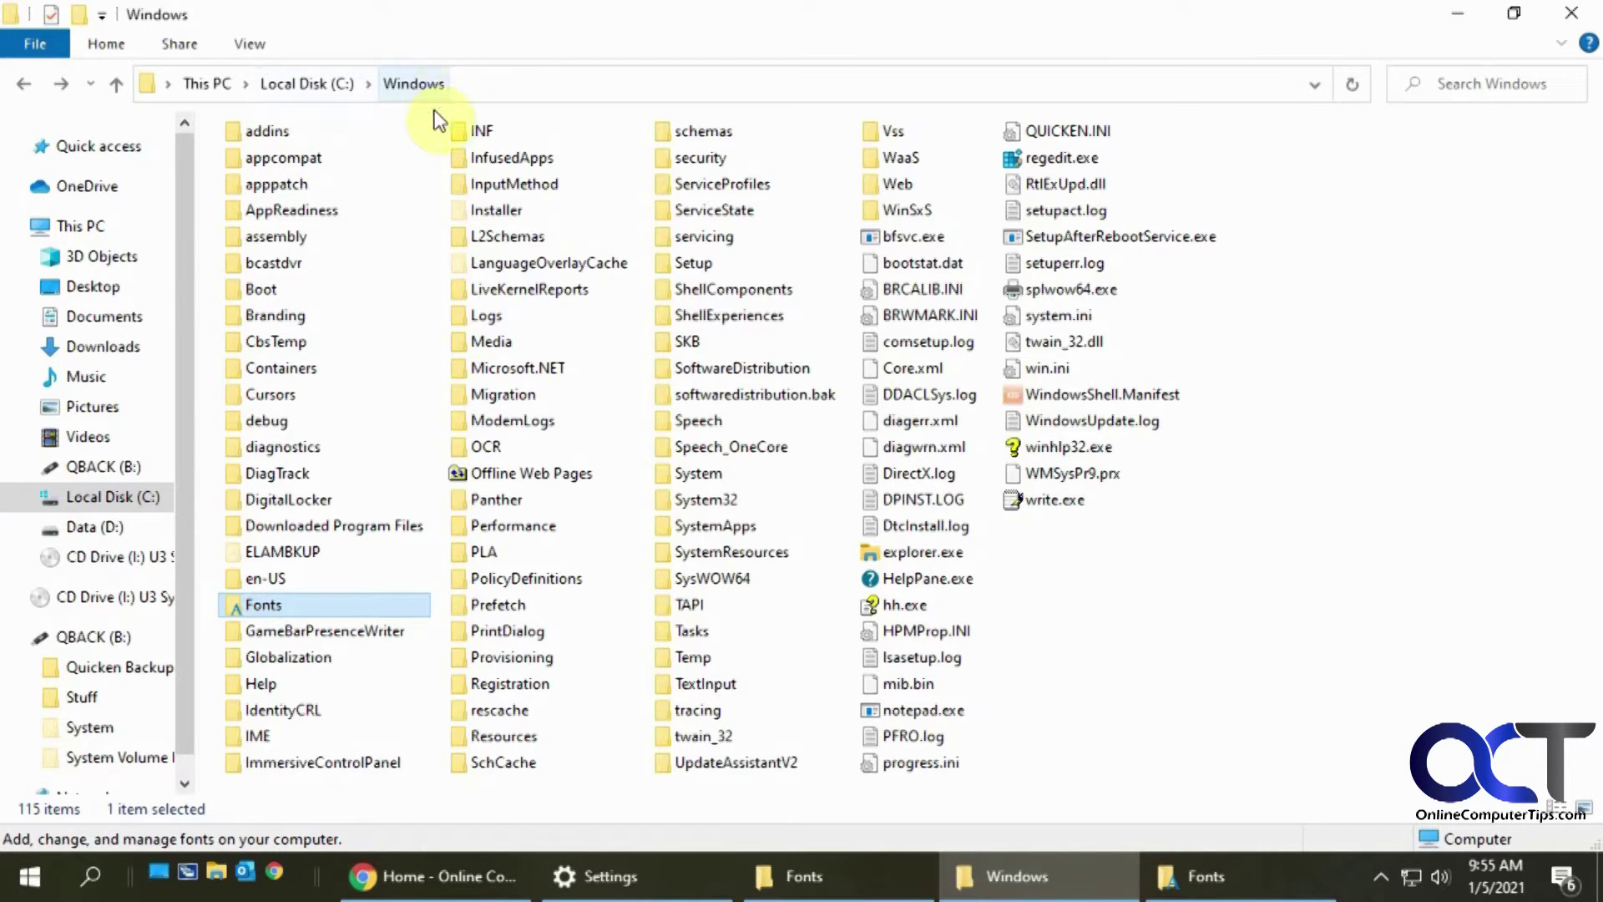
Open C:\Windows\Fonts, browse the 440 font icons and bring up AmdtSymbols Regular's options.
{"action": "double_click", "coordinate": [267, 603]}
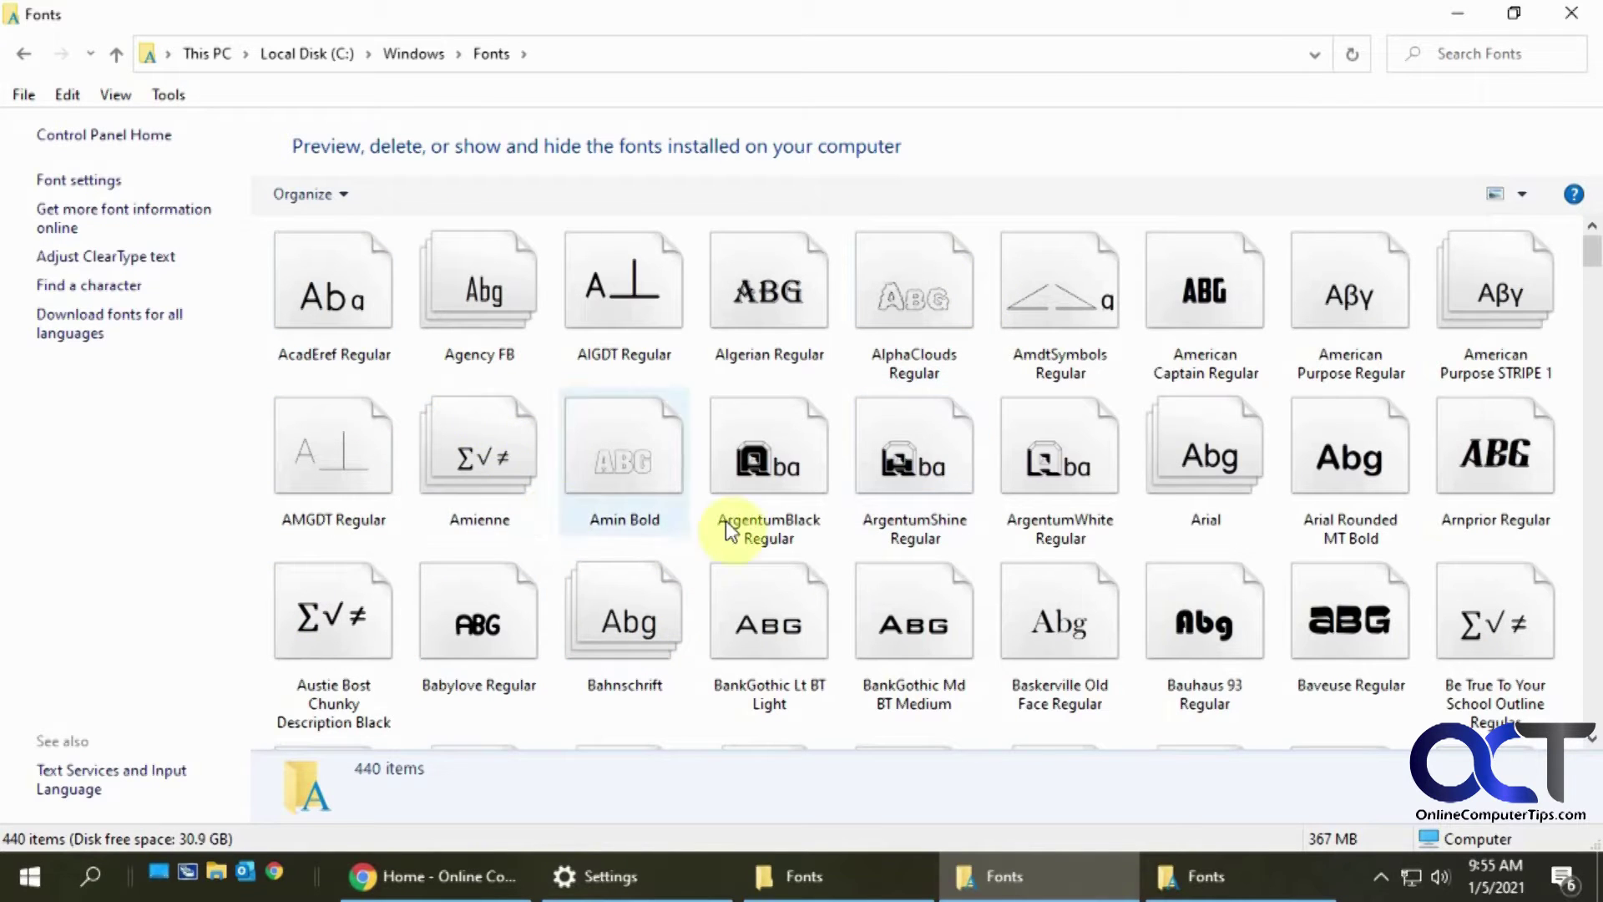
{"action": "scroll", "coordinate": [870, 554], "scroll_direction": "down", "scroll_amount": 4}
{"action": "scroll", "coordinate": [870, 554], "scroll_direction": "up", "scroll_amount": 2}
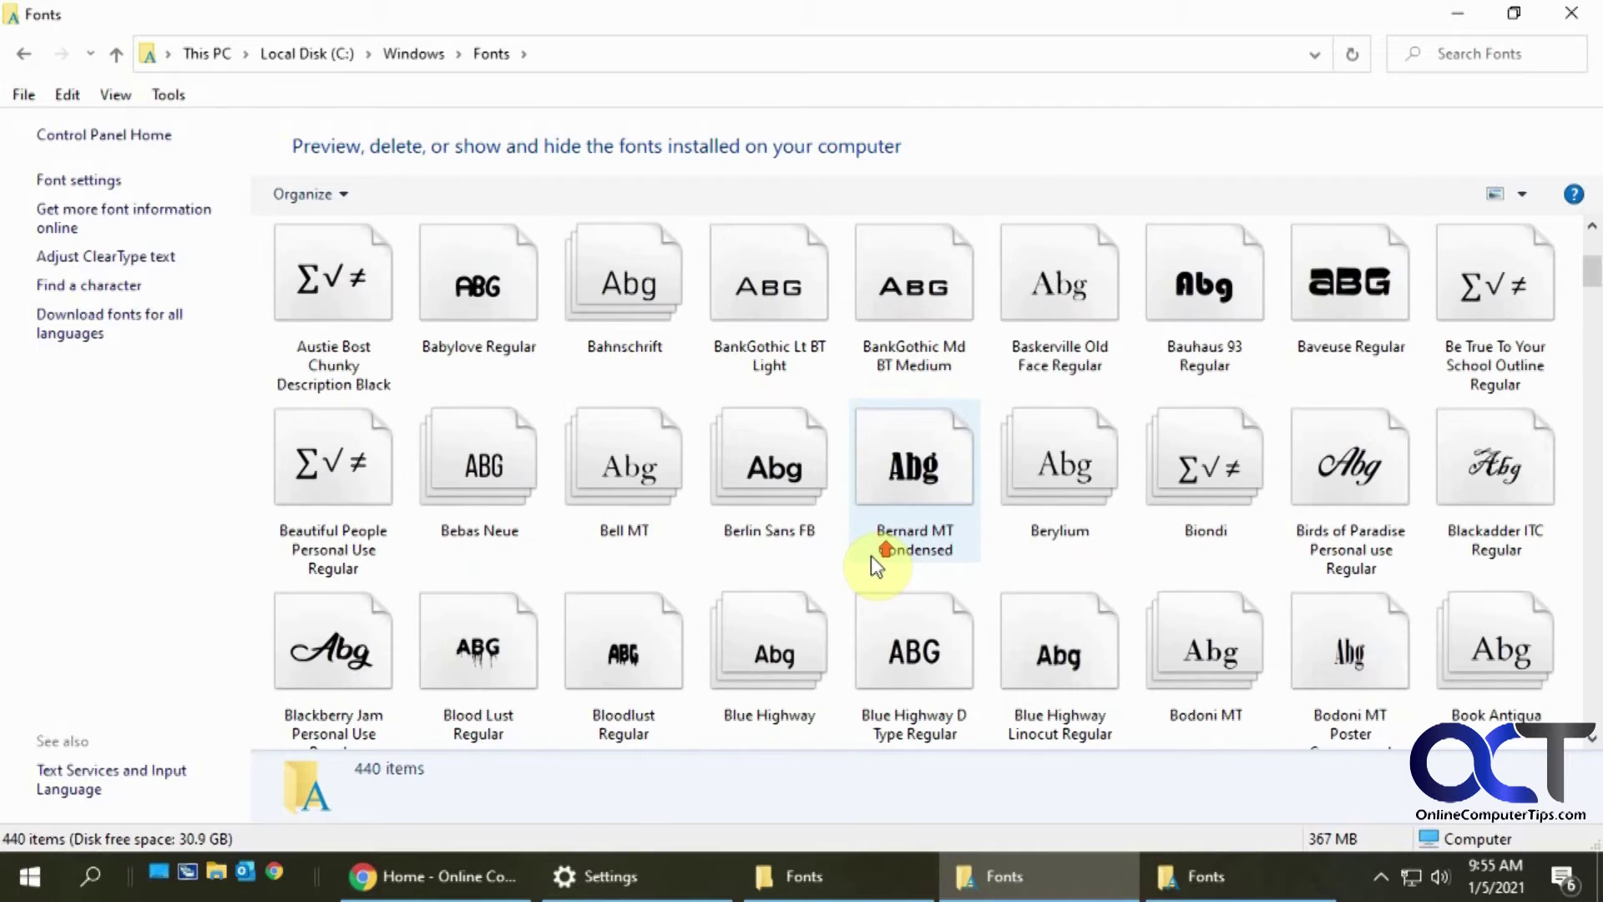
{"action": "scroll", "coordinate": [870, 565], "scroll_direction": "up", "scroll_amount": 2}
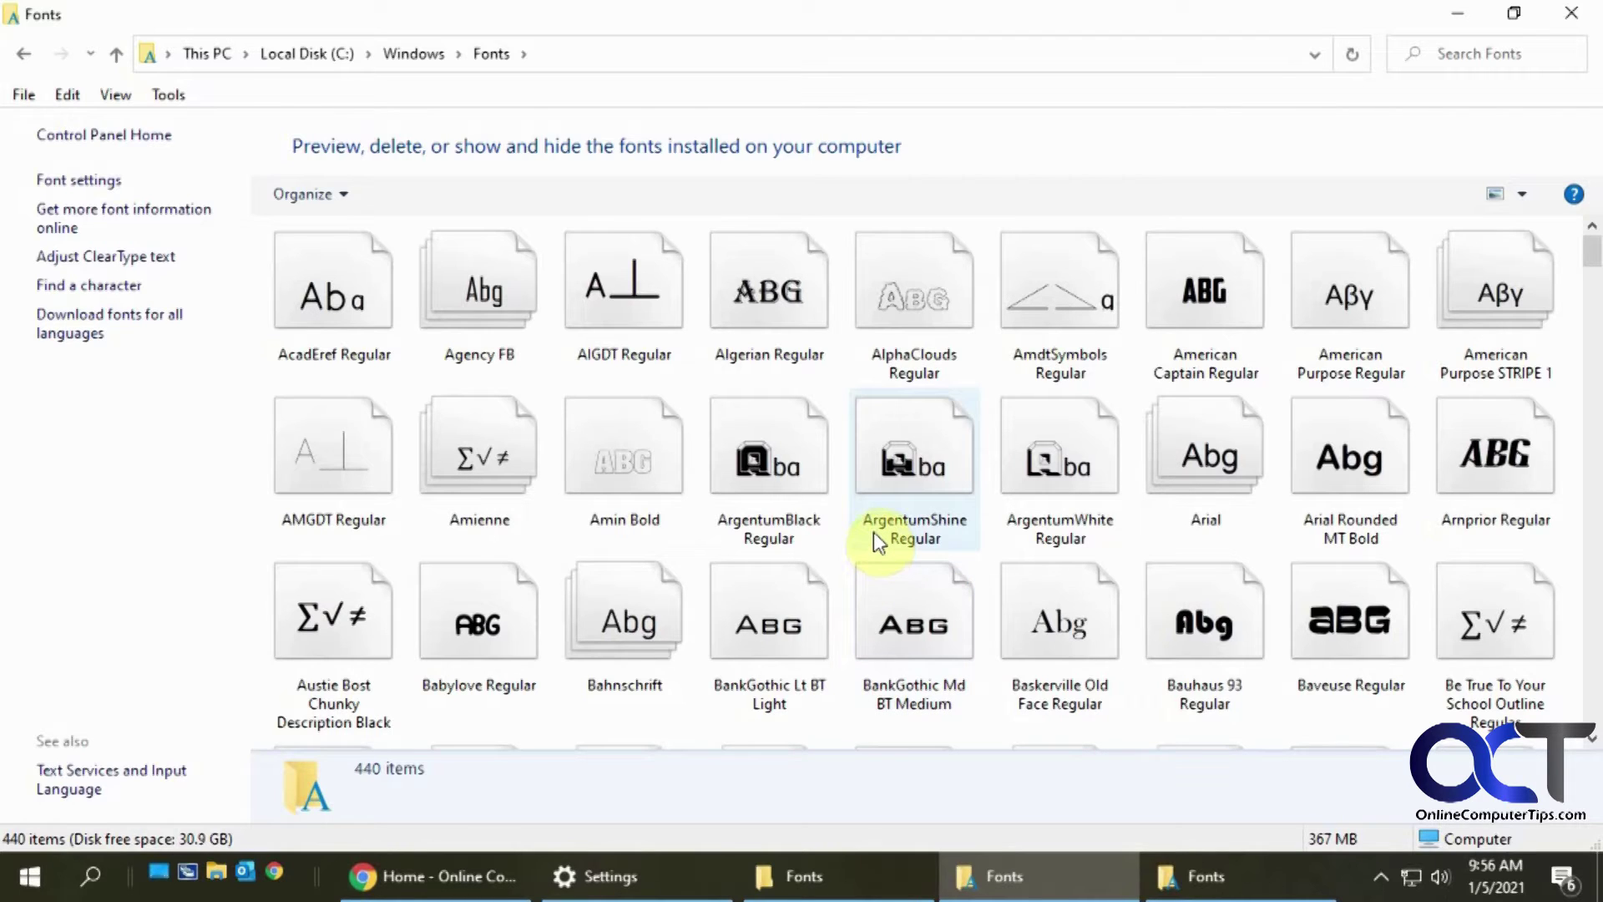
{"action": "right_click", "coordinate": [1070, 292]}
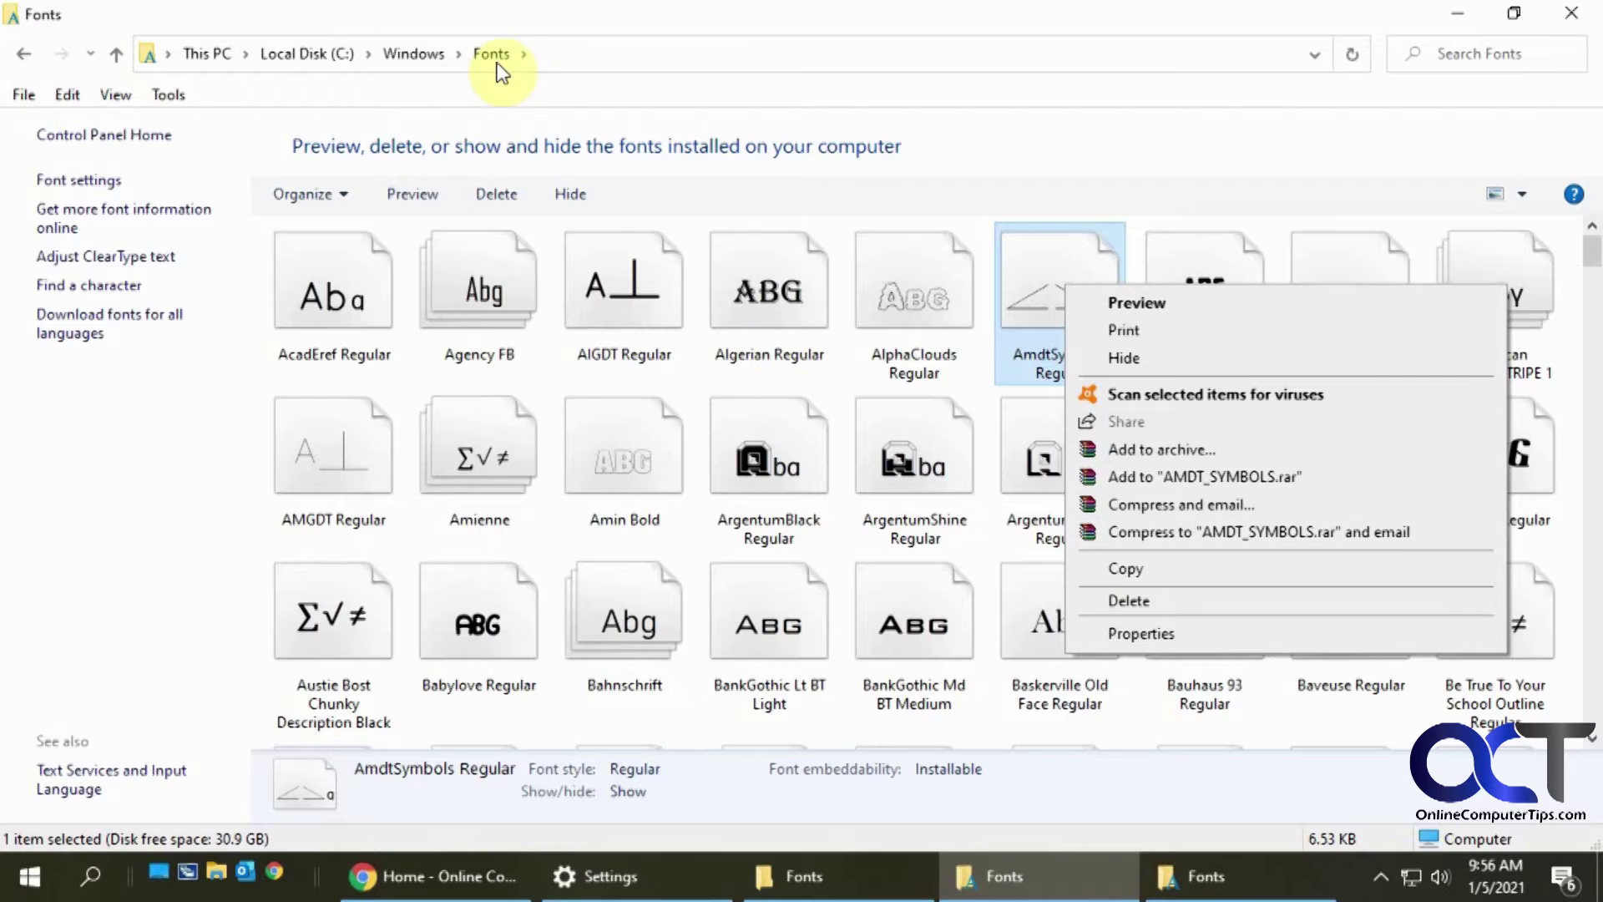
Dismiss AmdtSymbols Regular's context menu without changes and open the Start menu.
{"action": "left_click", "coordinate": [728, 179]}
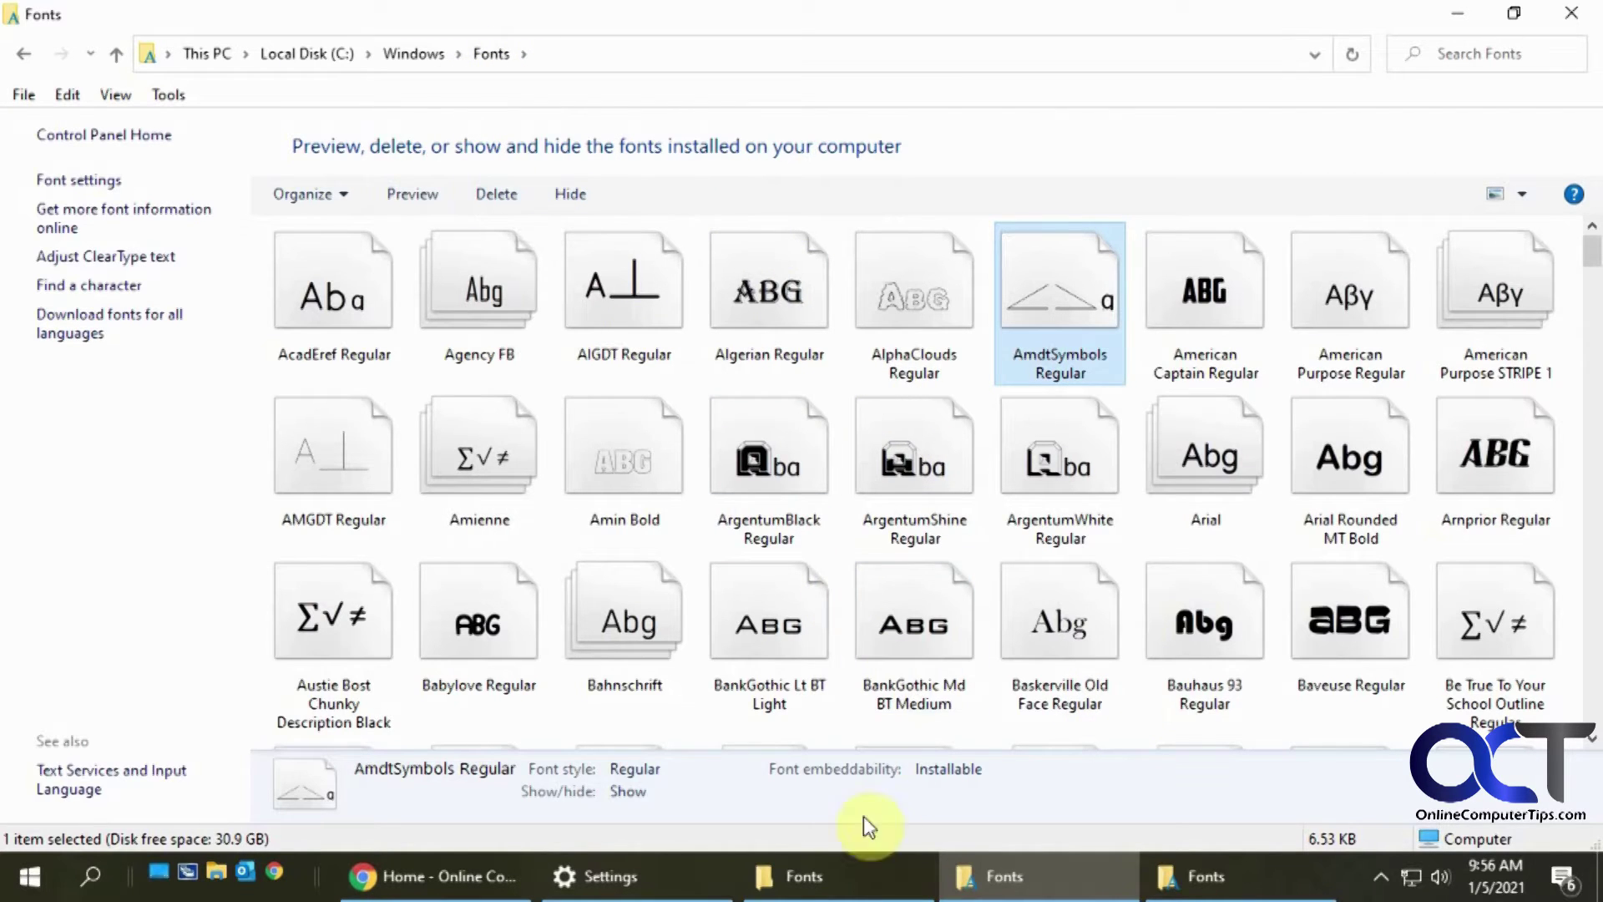
{"action": "left_click", "coordinate": [28, 877]}
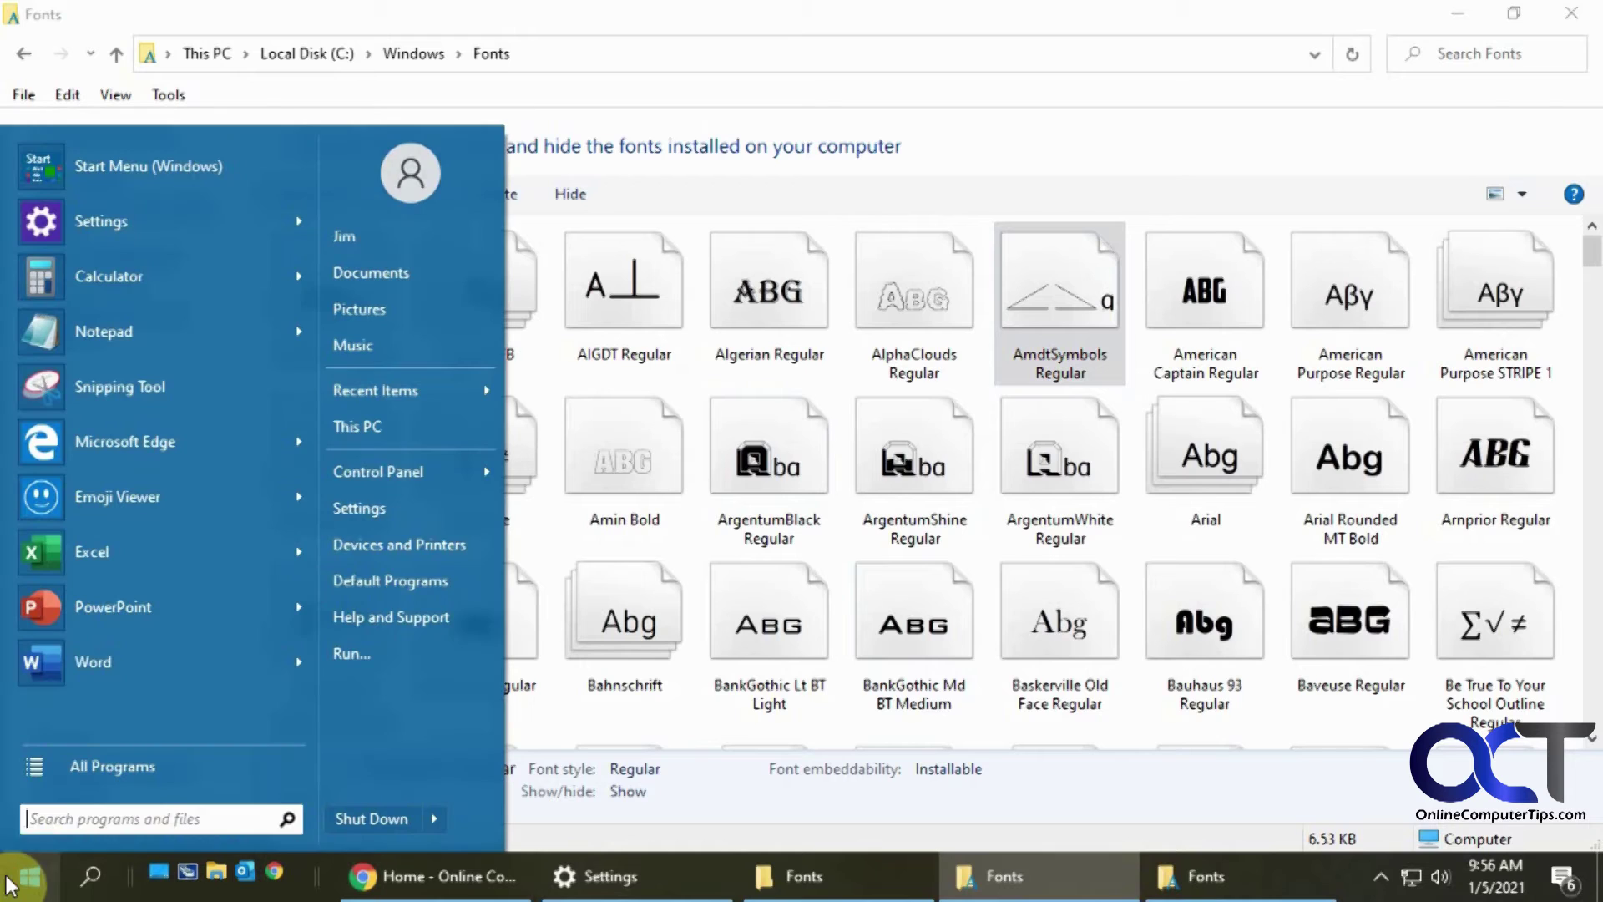
In Control Panel Fonts, permanently delete the AmdtSymbols Regular font.
{"action": "left_click", "coordinate": [432, 458]}
{"action": "left_click", "coordinate": [551, 471]}
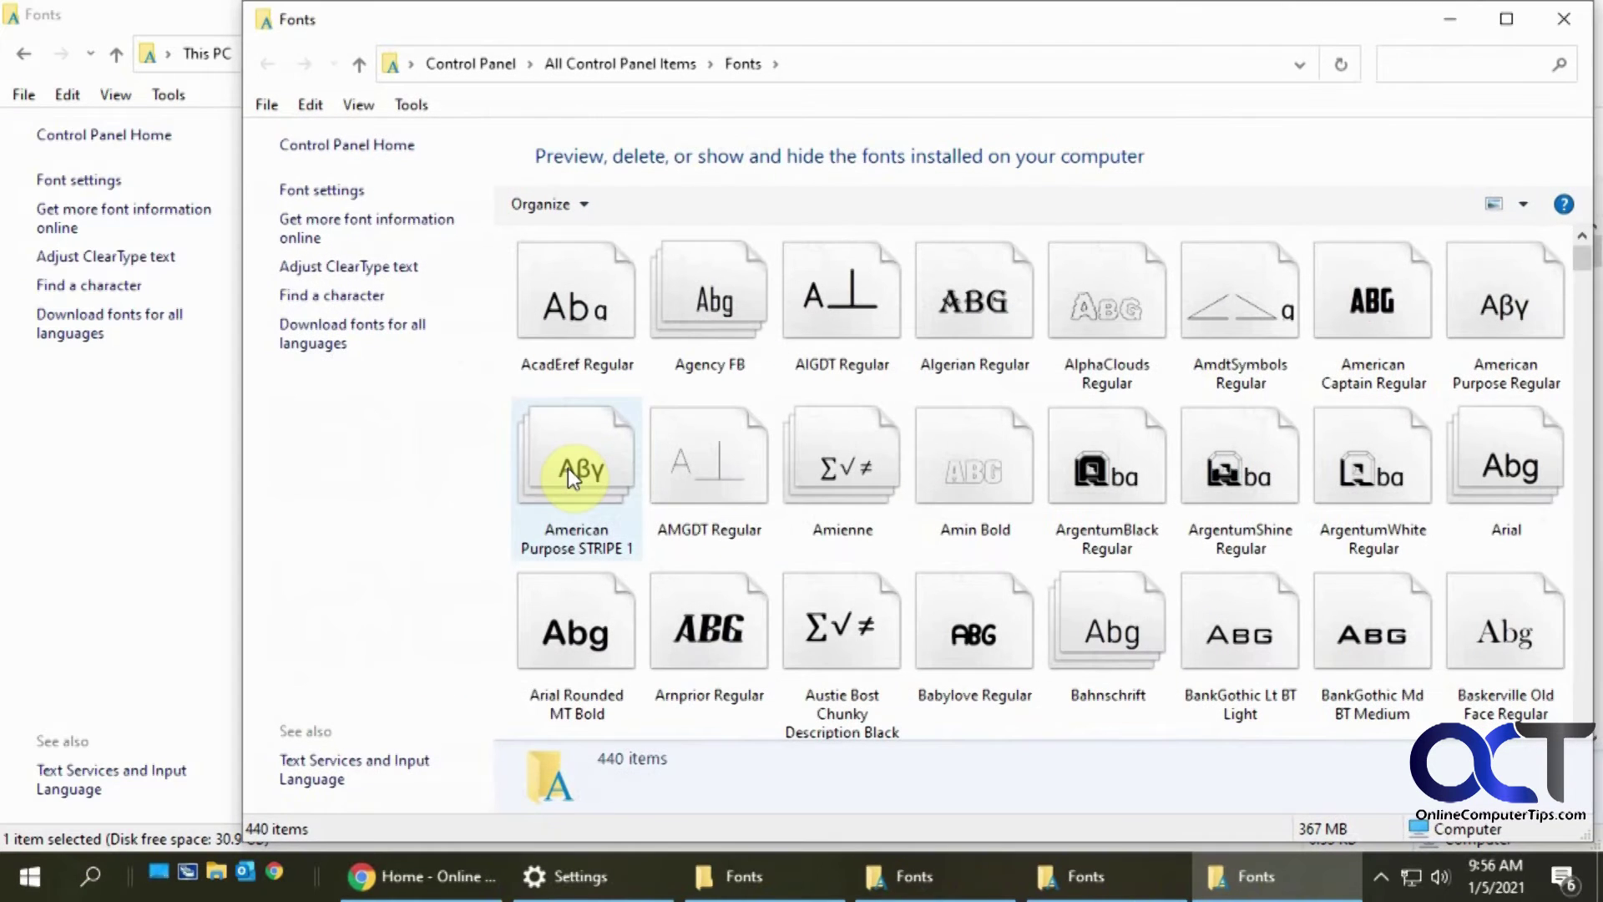
{"action": "left_click", "coordinate": [705, 311]}
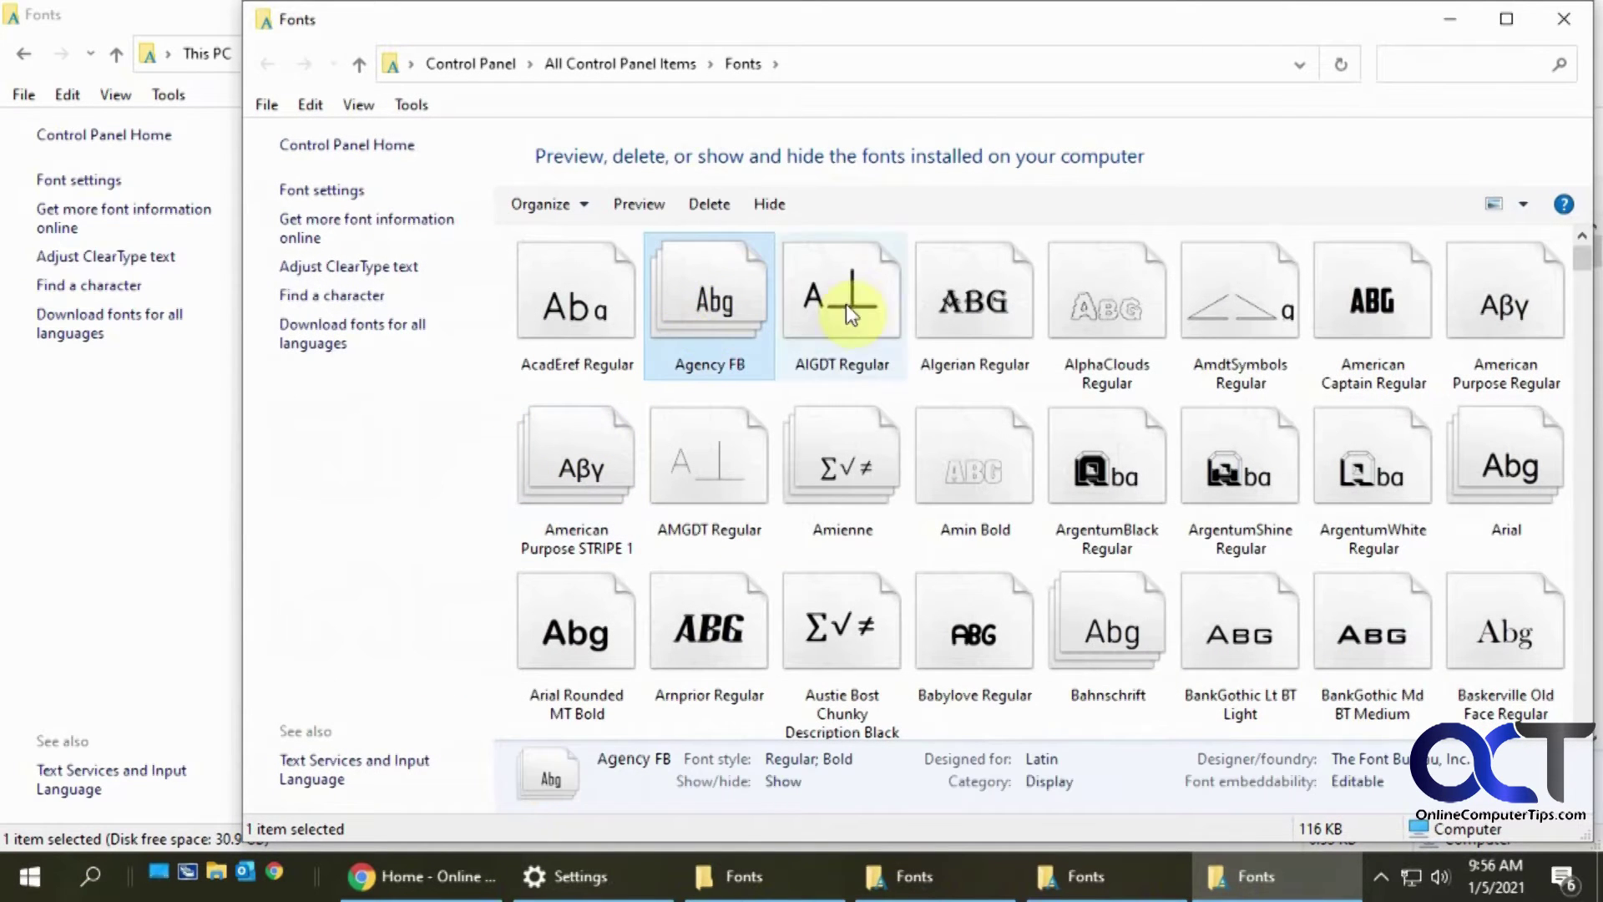
{"action": "left_click", "coordinate": [1243, 311]}
{"action": "right_click", "coordinate": [1245, 313]}
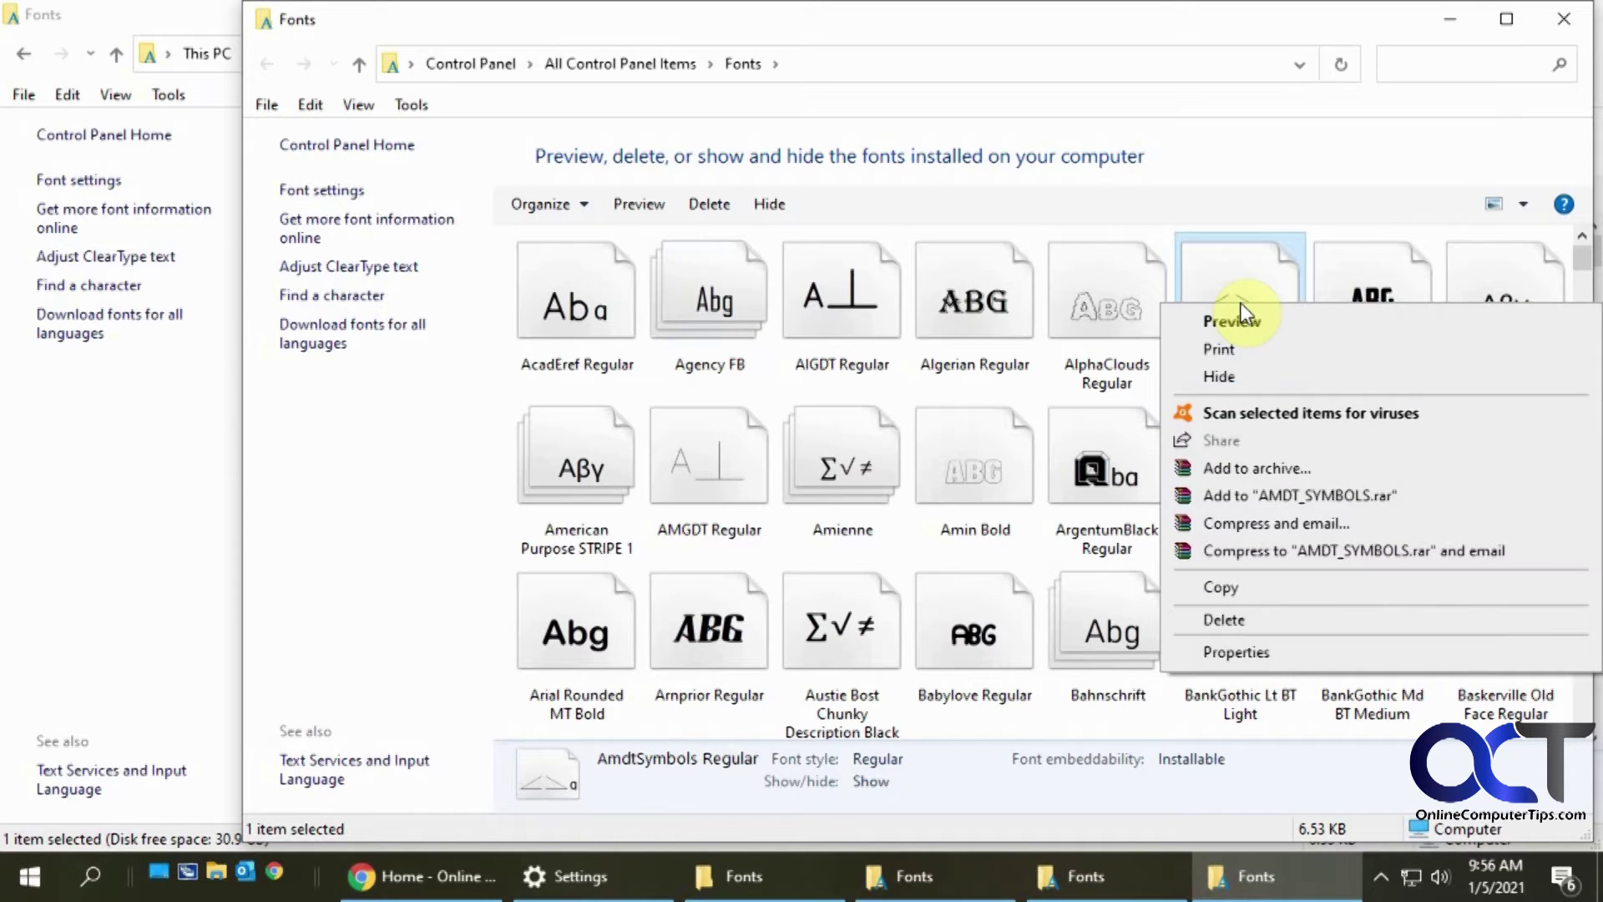
{"action": "left_click", "coordinate": [855, 196]}
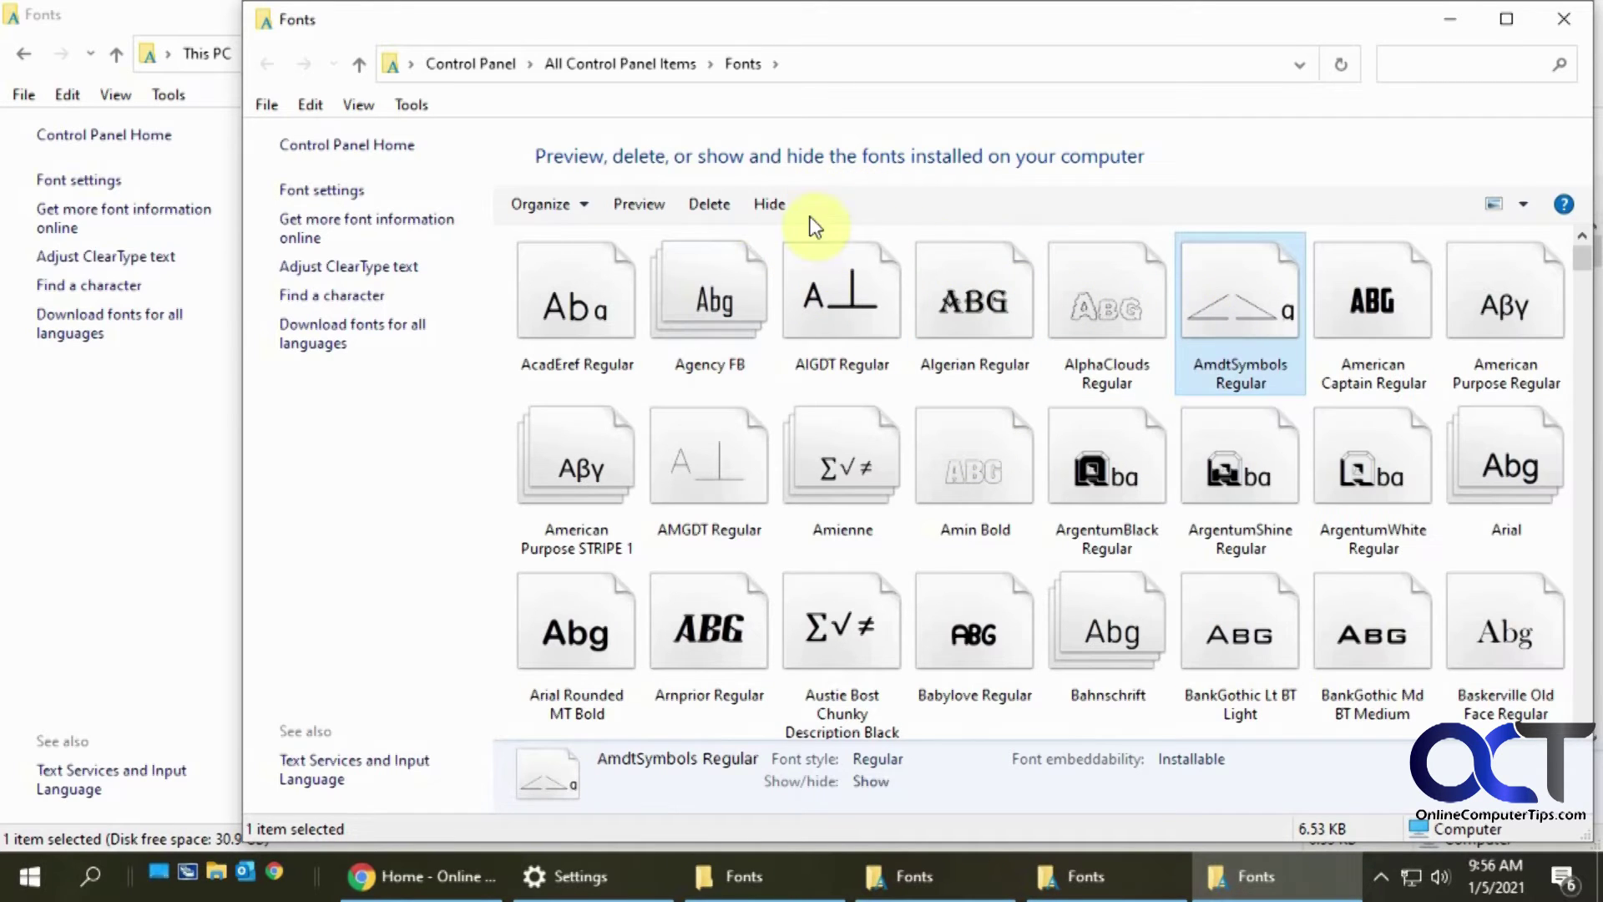
{"action": "left_click", "coordinate": [709, 204]}
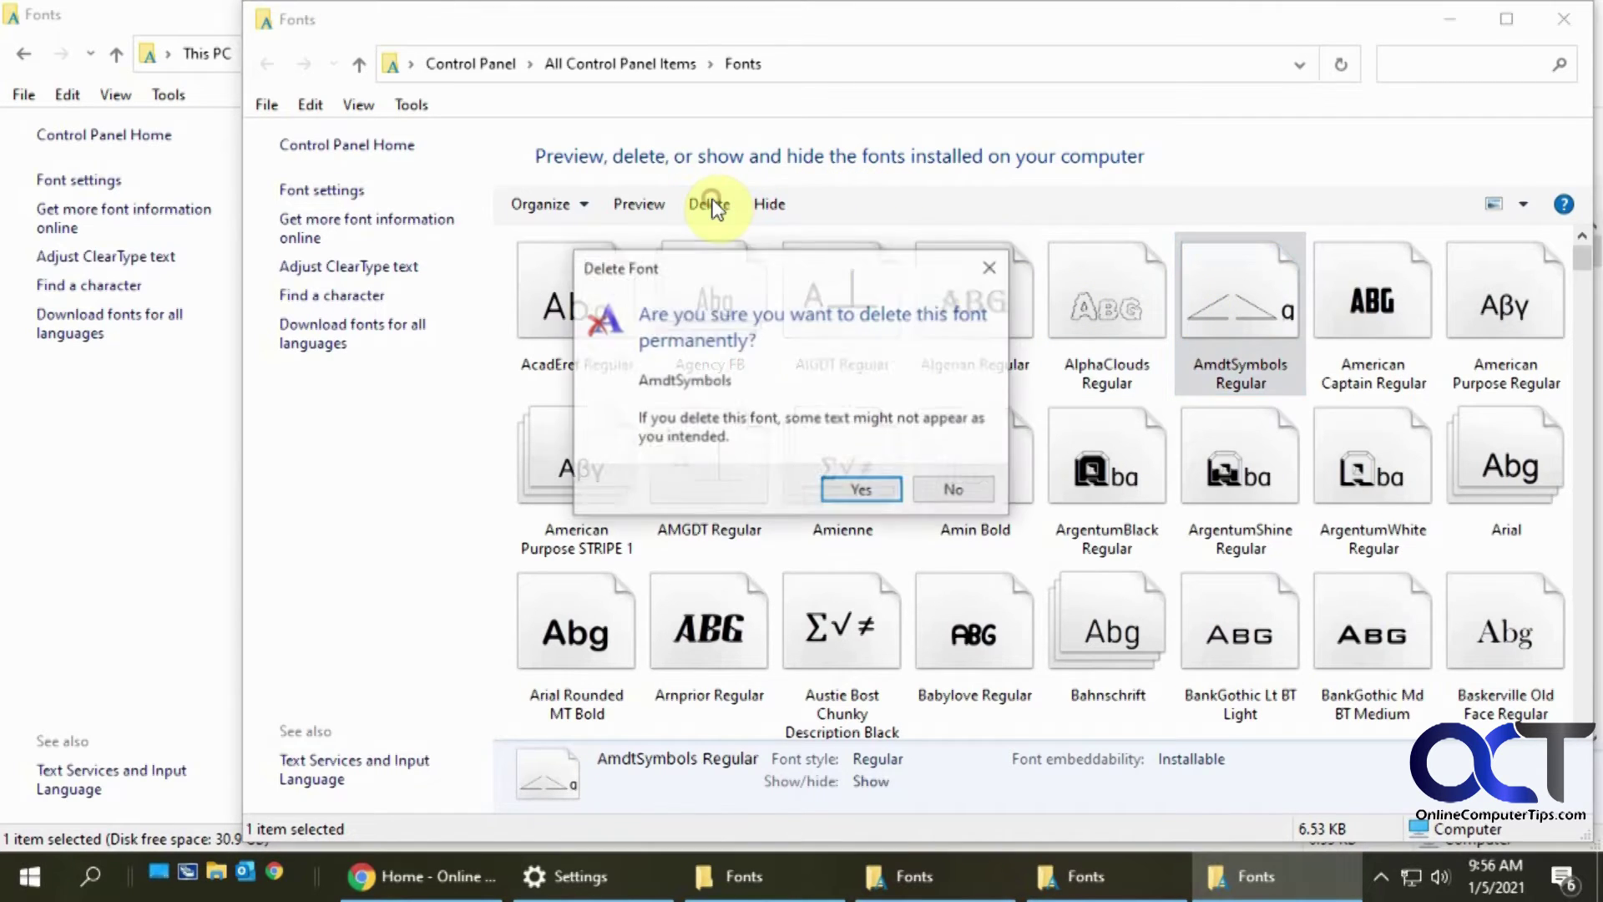
{"action": "left_click", "coordinate": [863, 490]}
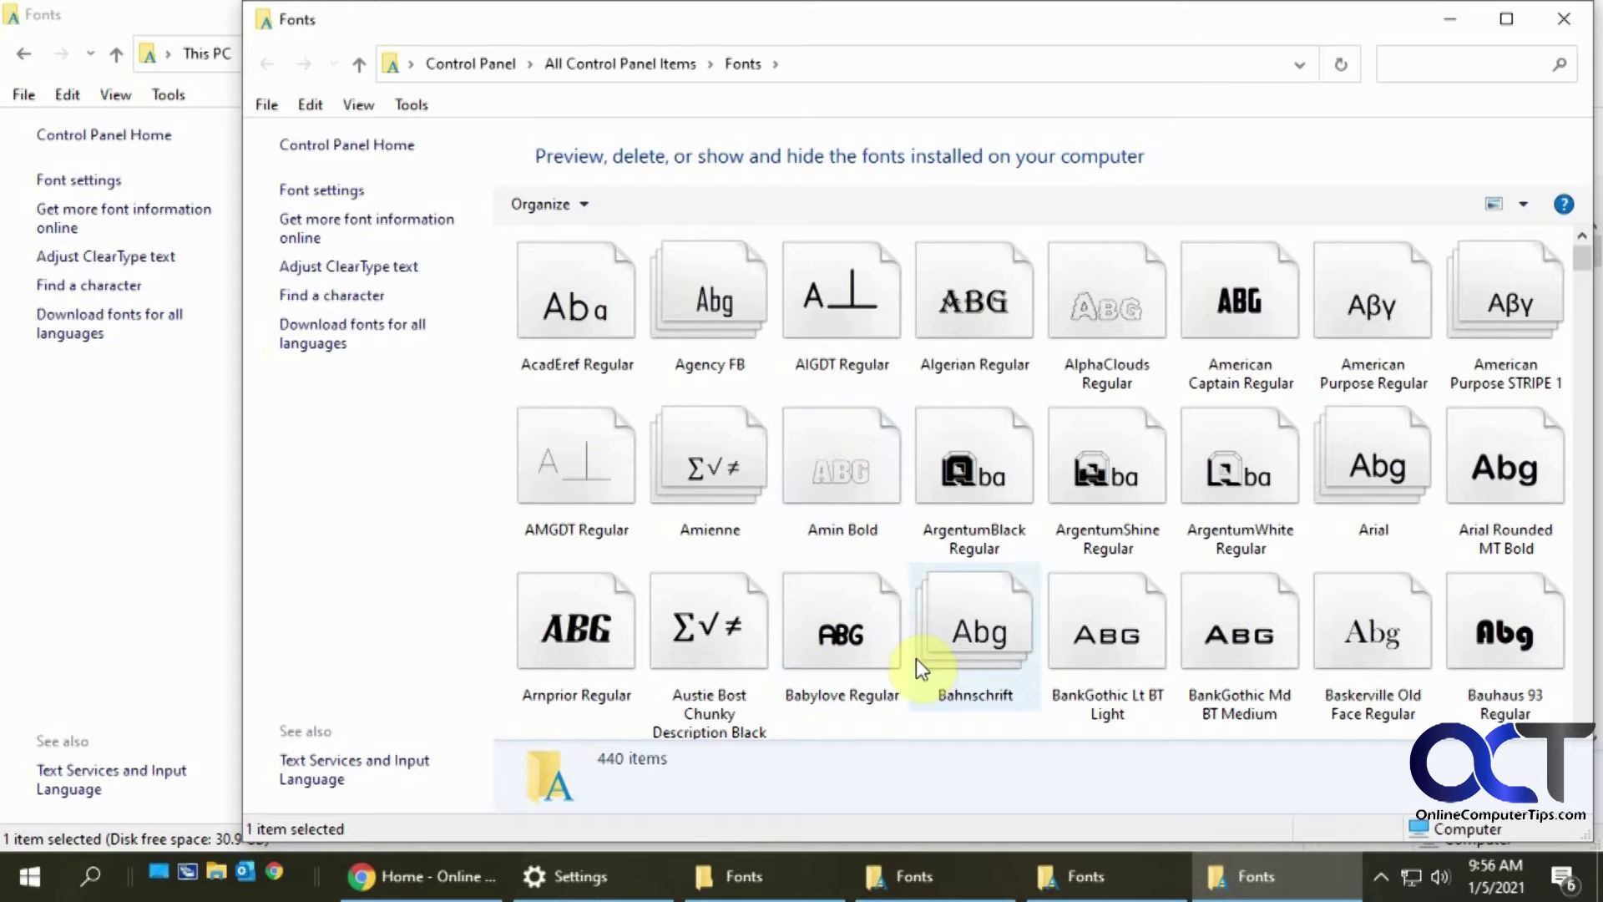
Uninstall the AcadEref font family from Settings and return to the Available fonts list.
{"action": "left_click", "coordinate": [632, 883]}
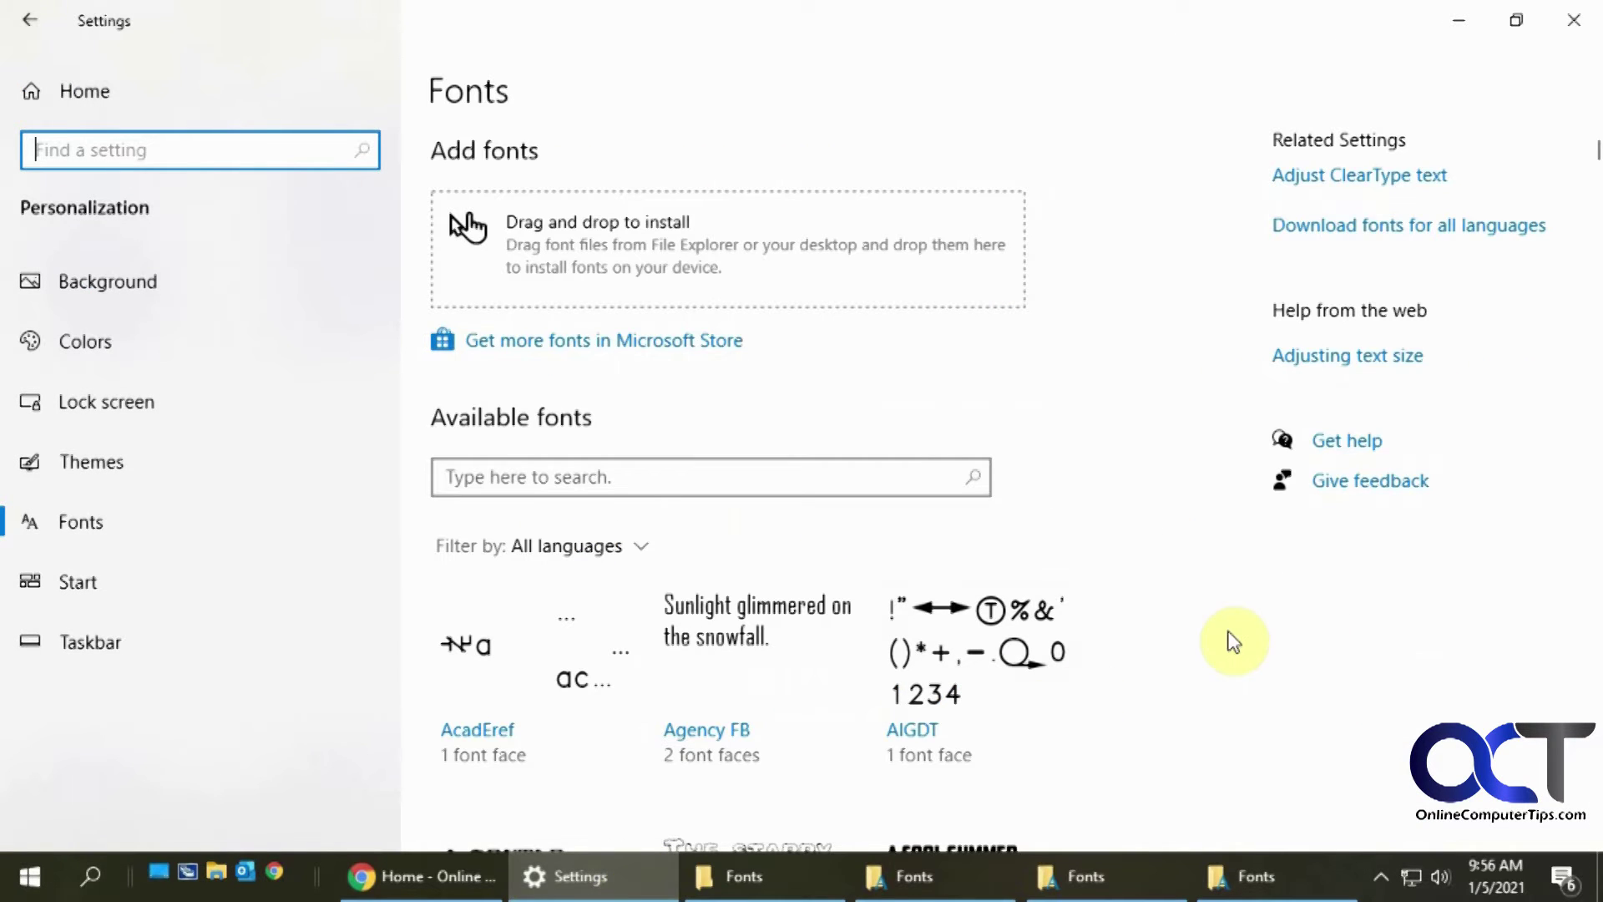
{"action": "scroll", "coordinate": [1311, 625], "scroll_direction": "down", "scroll_amount": 2}
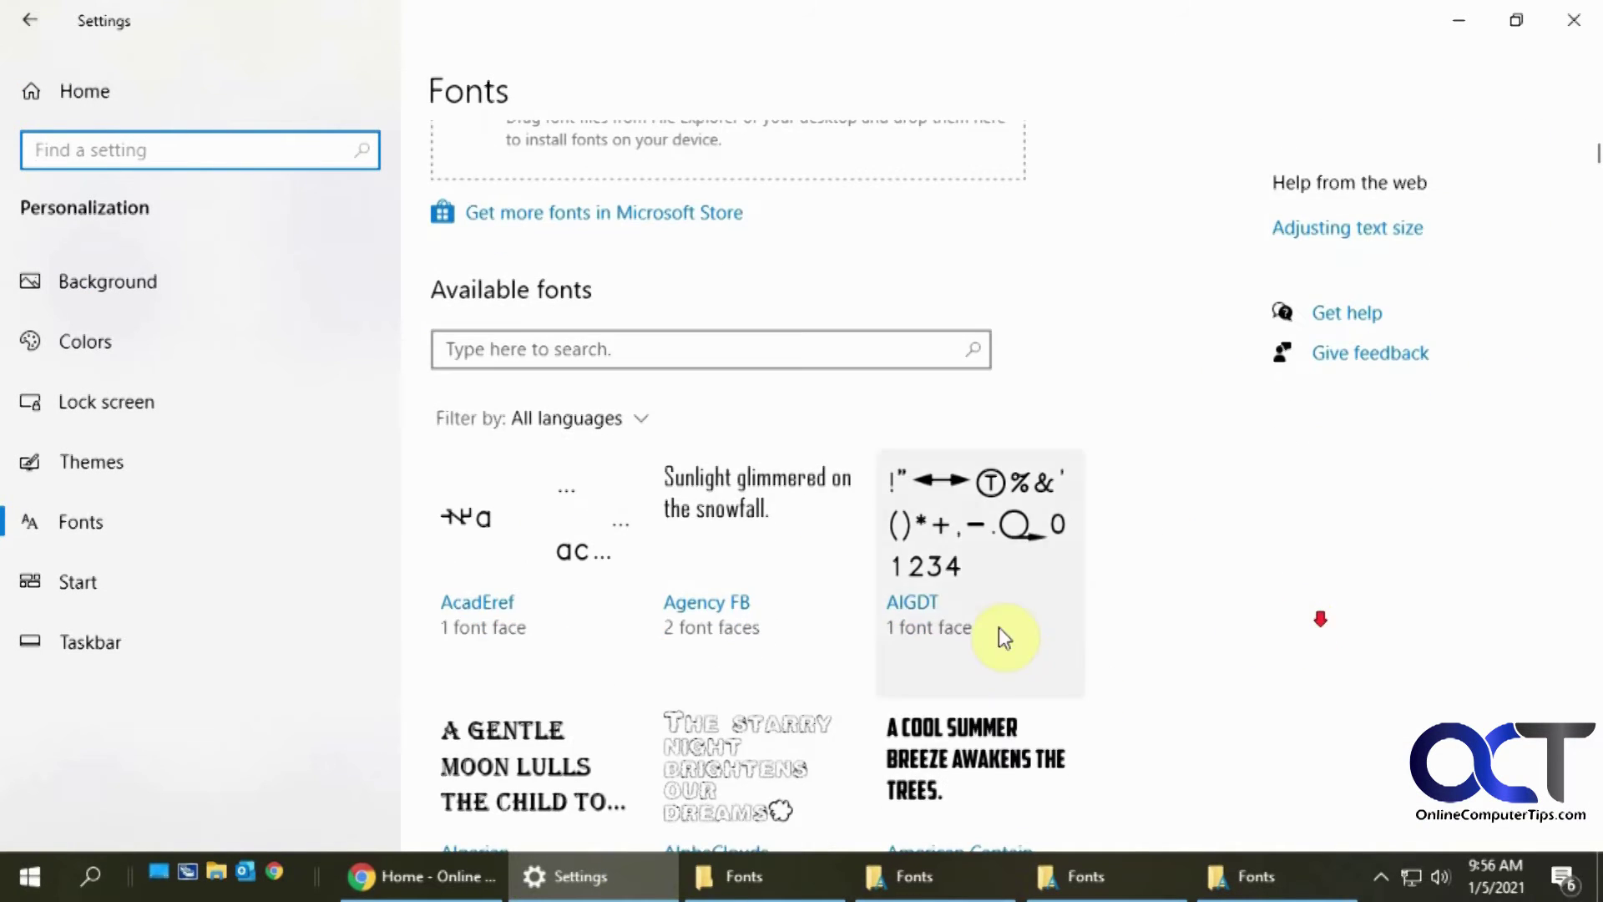
{"action": "left_click", "coordinate": [574, 543]}
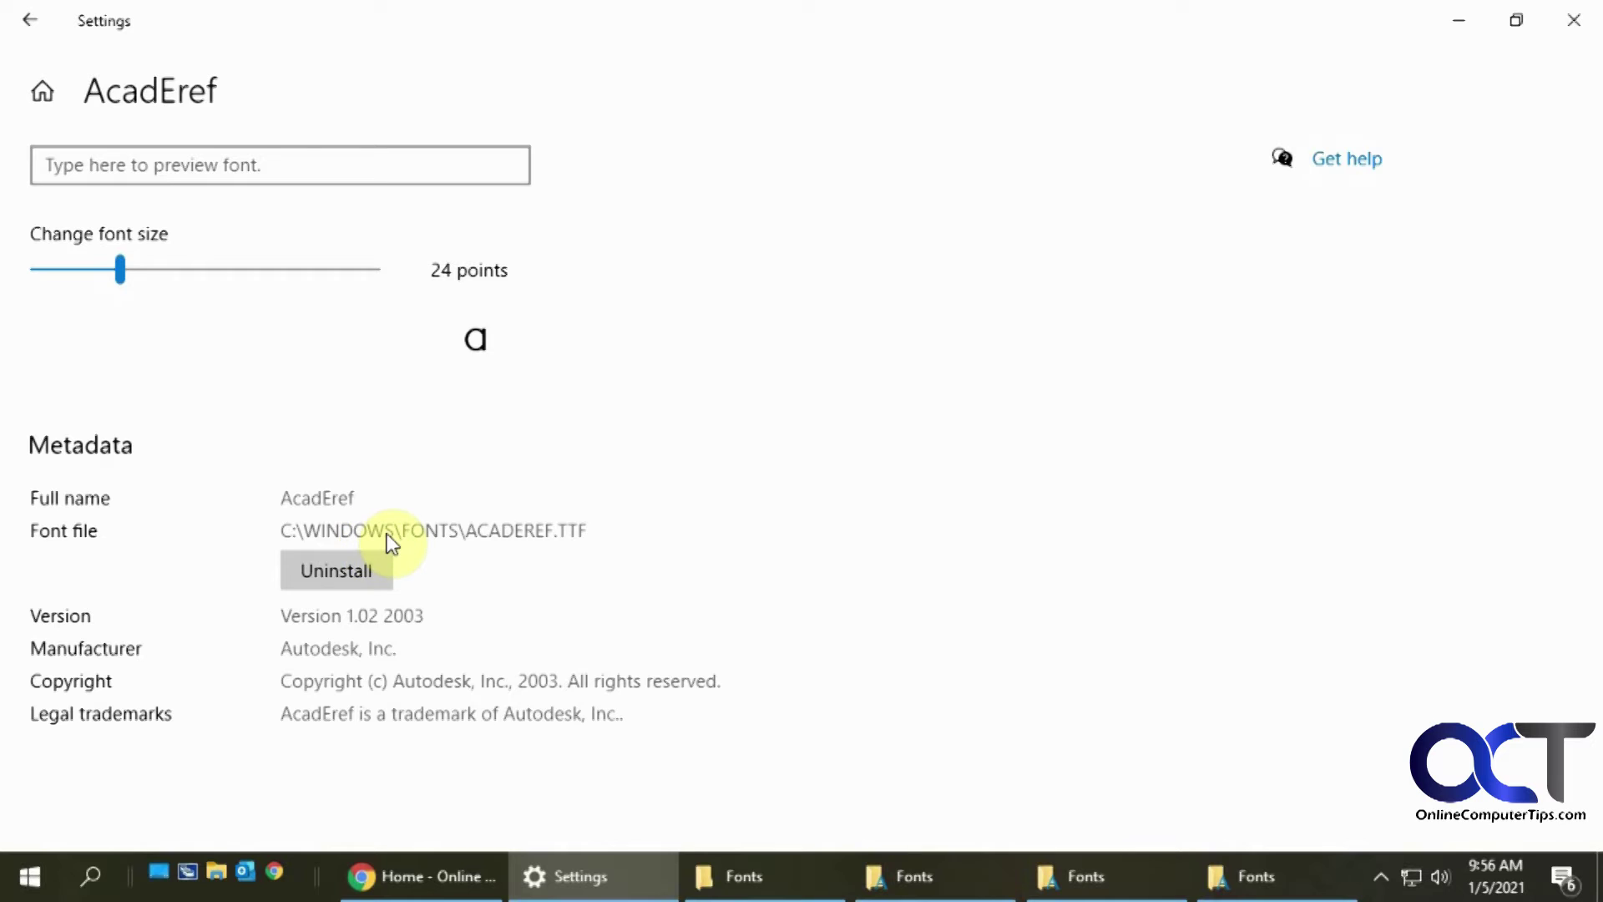
{"action": "left_click", "coordinate": [359, 573]}
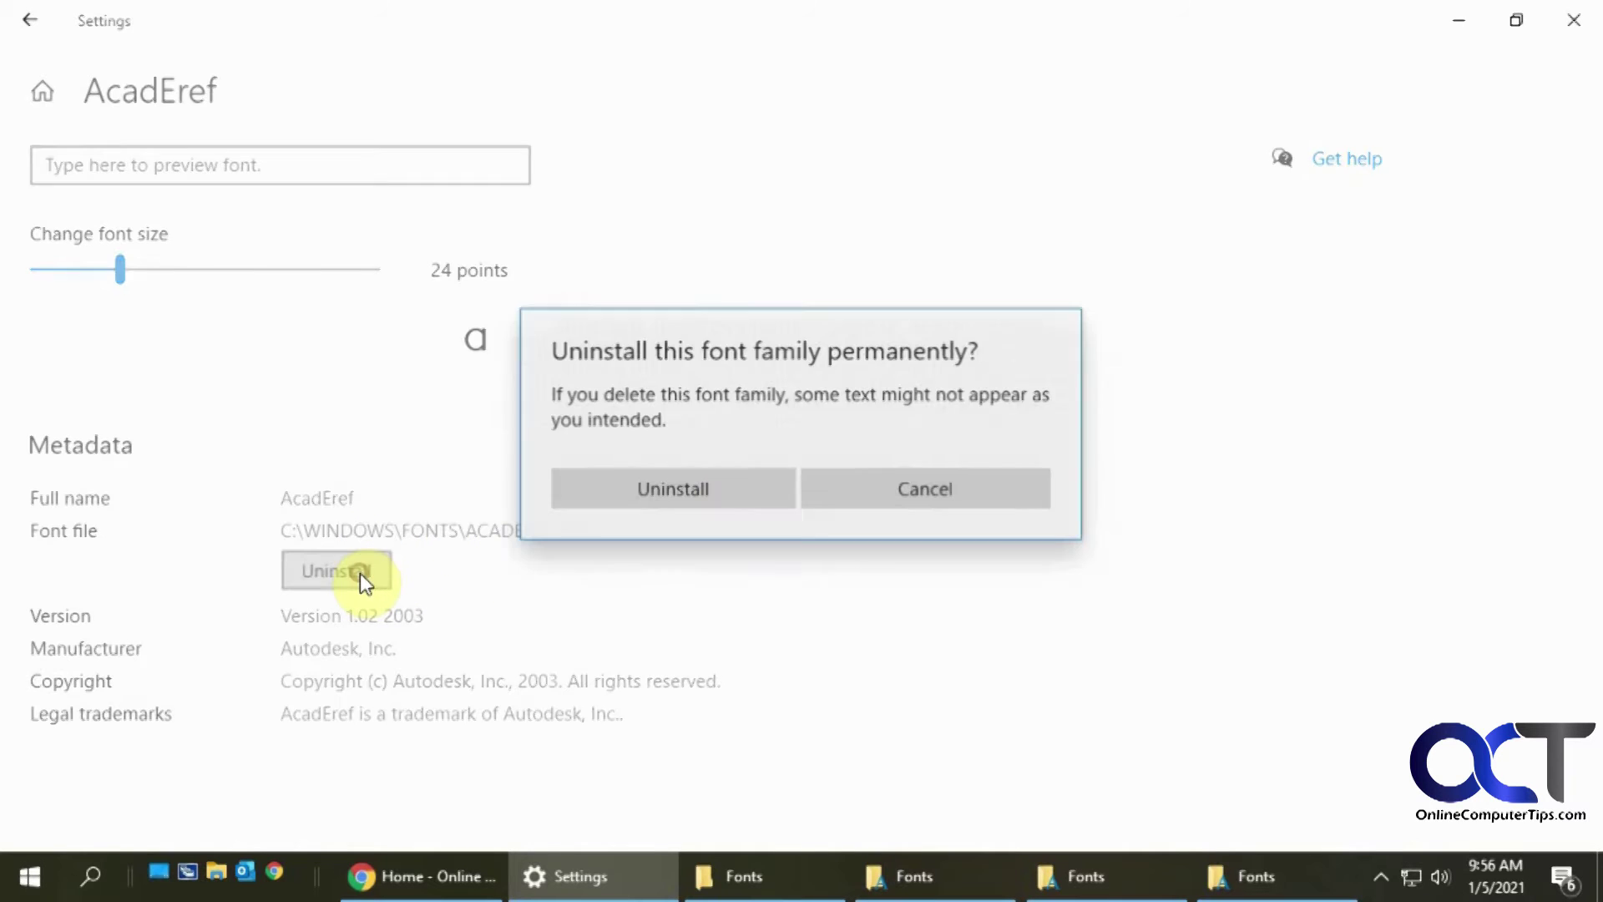
{"action": "left_click", "coordinate": [678, 503]}
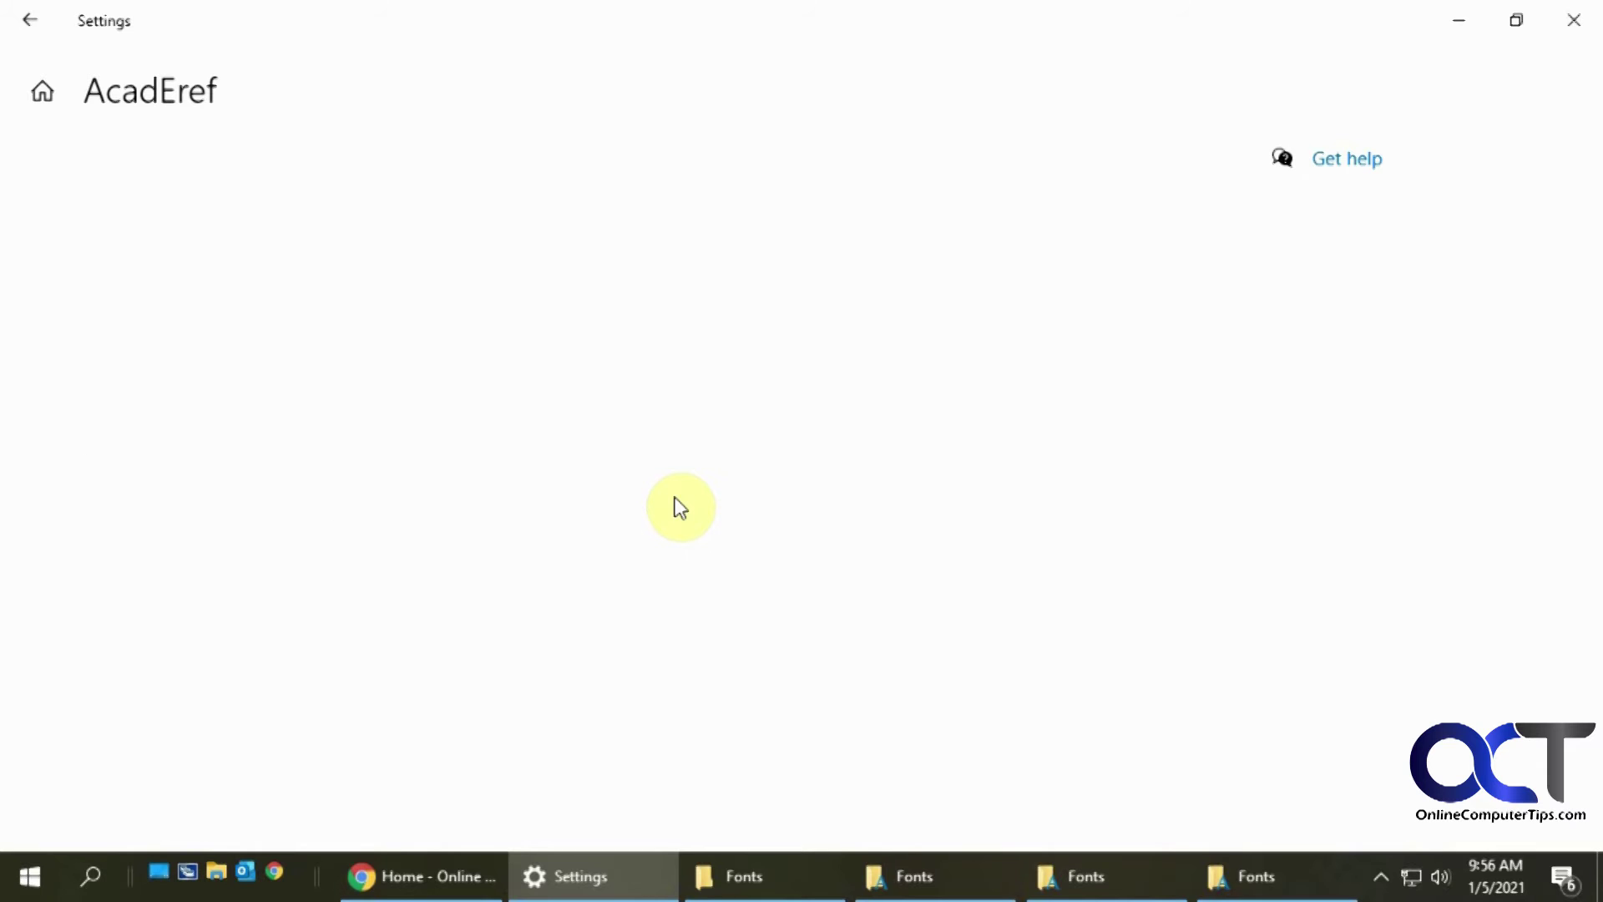
{"action": "left_click", "coordinate": [32, 22]}
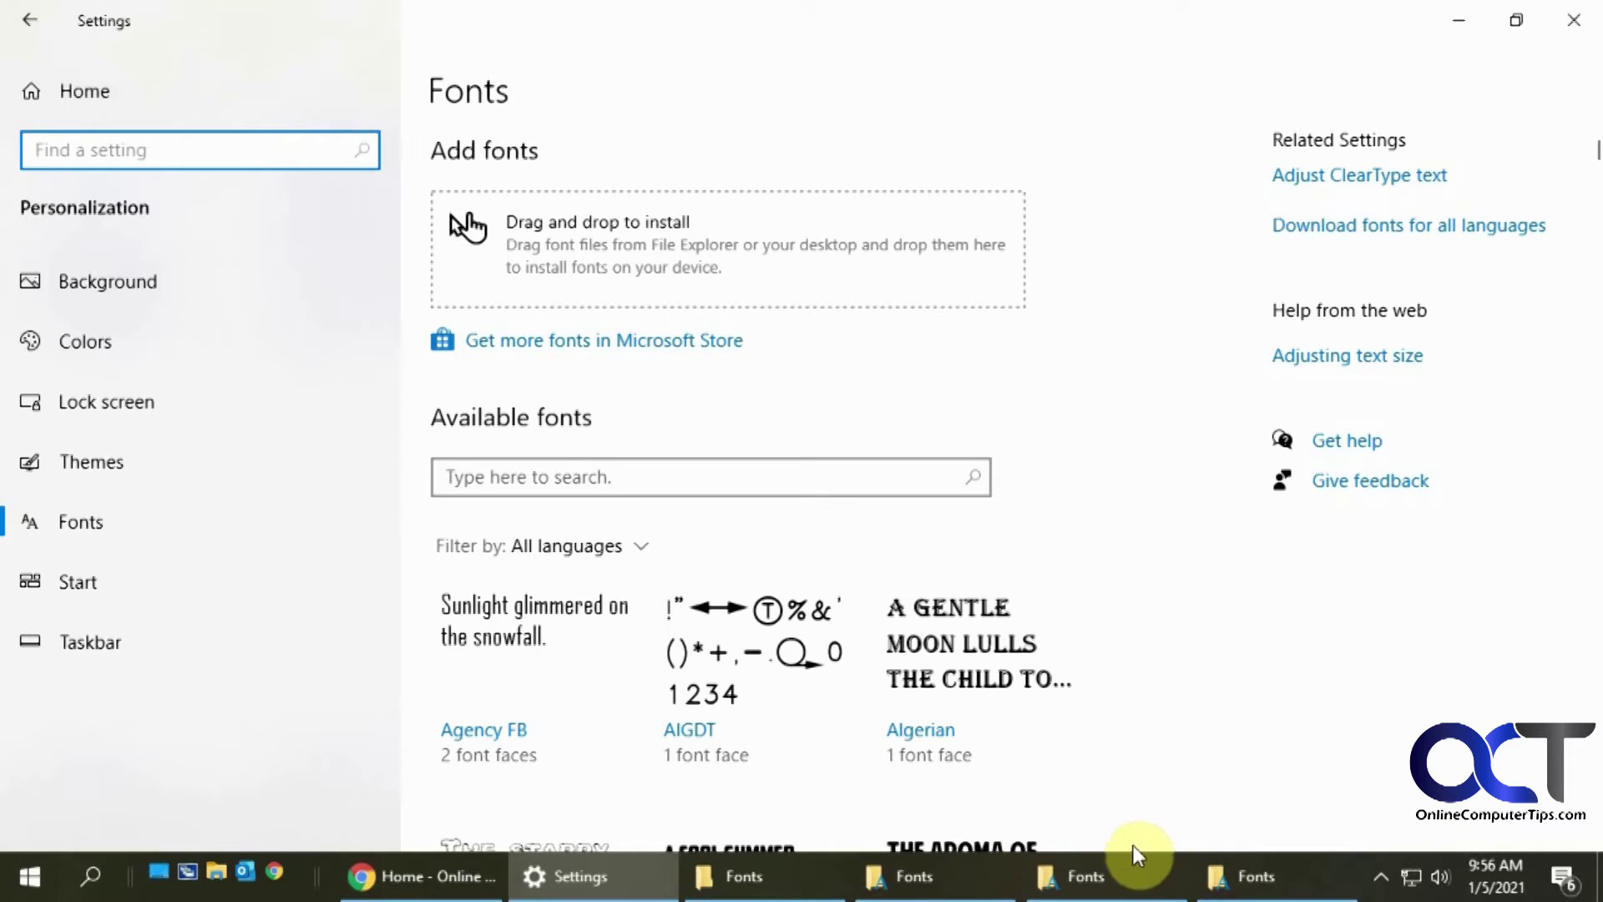
Select the downloaded ALetterFromAFriend-VP7w.ttf file in the D:\Fonts folder.
{"action": "left_click", "coordinate": [818, 886]}
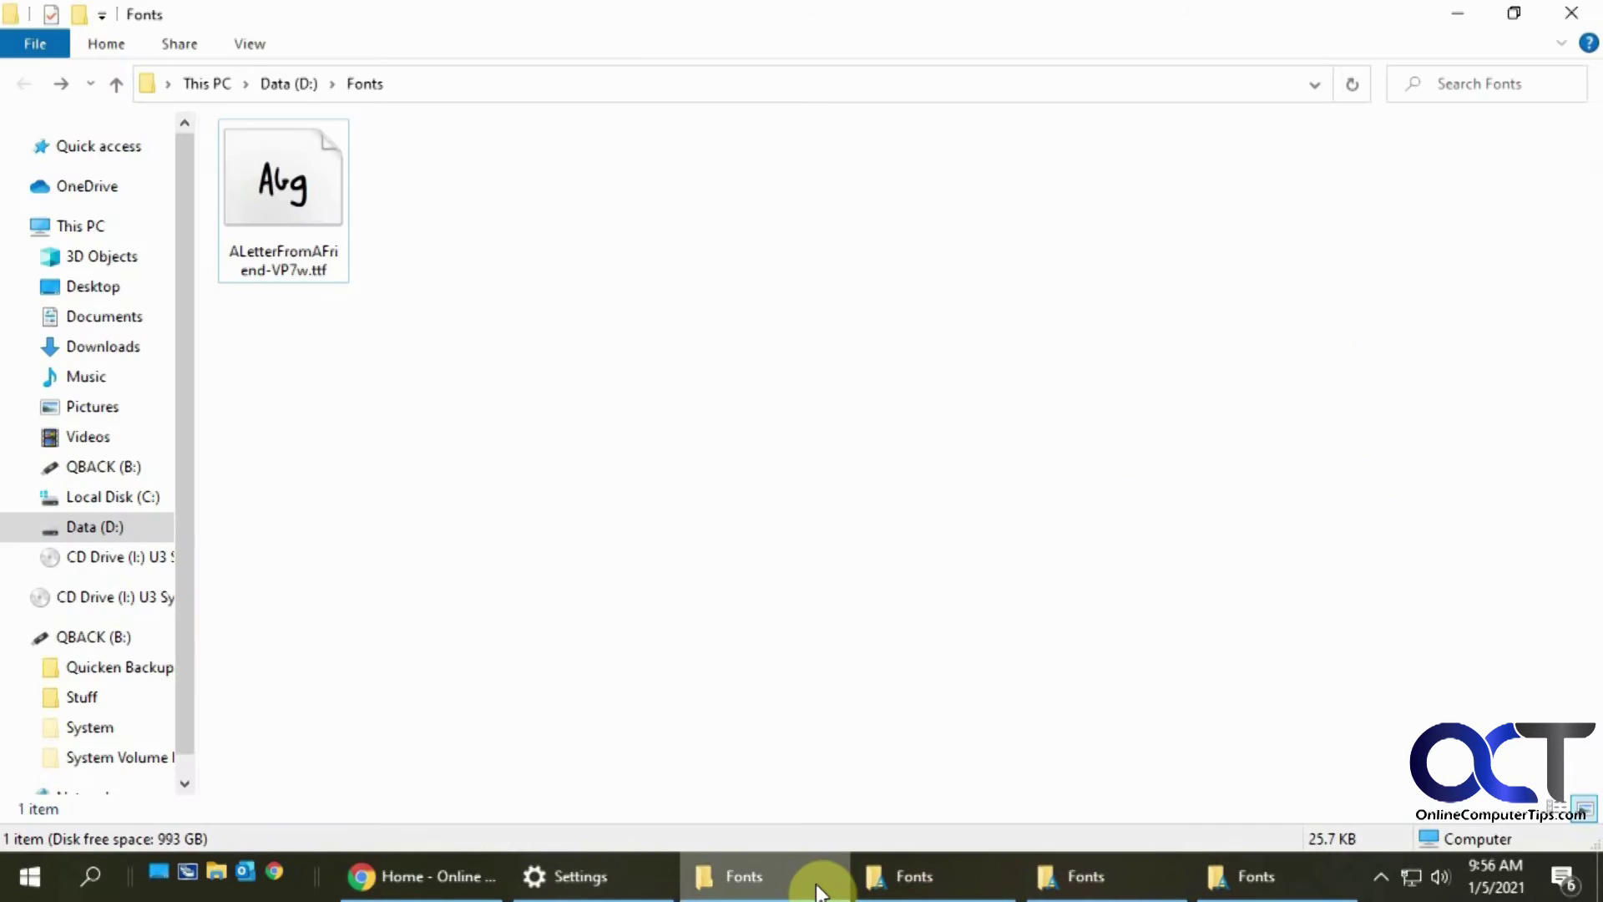
{"action": "left_click", "coordinate": [277, 237]}
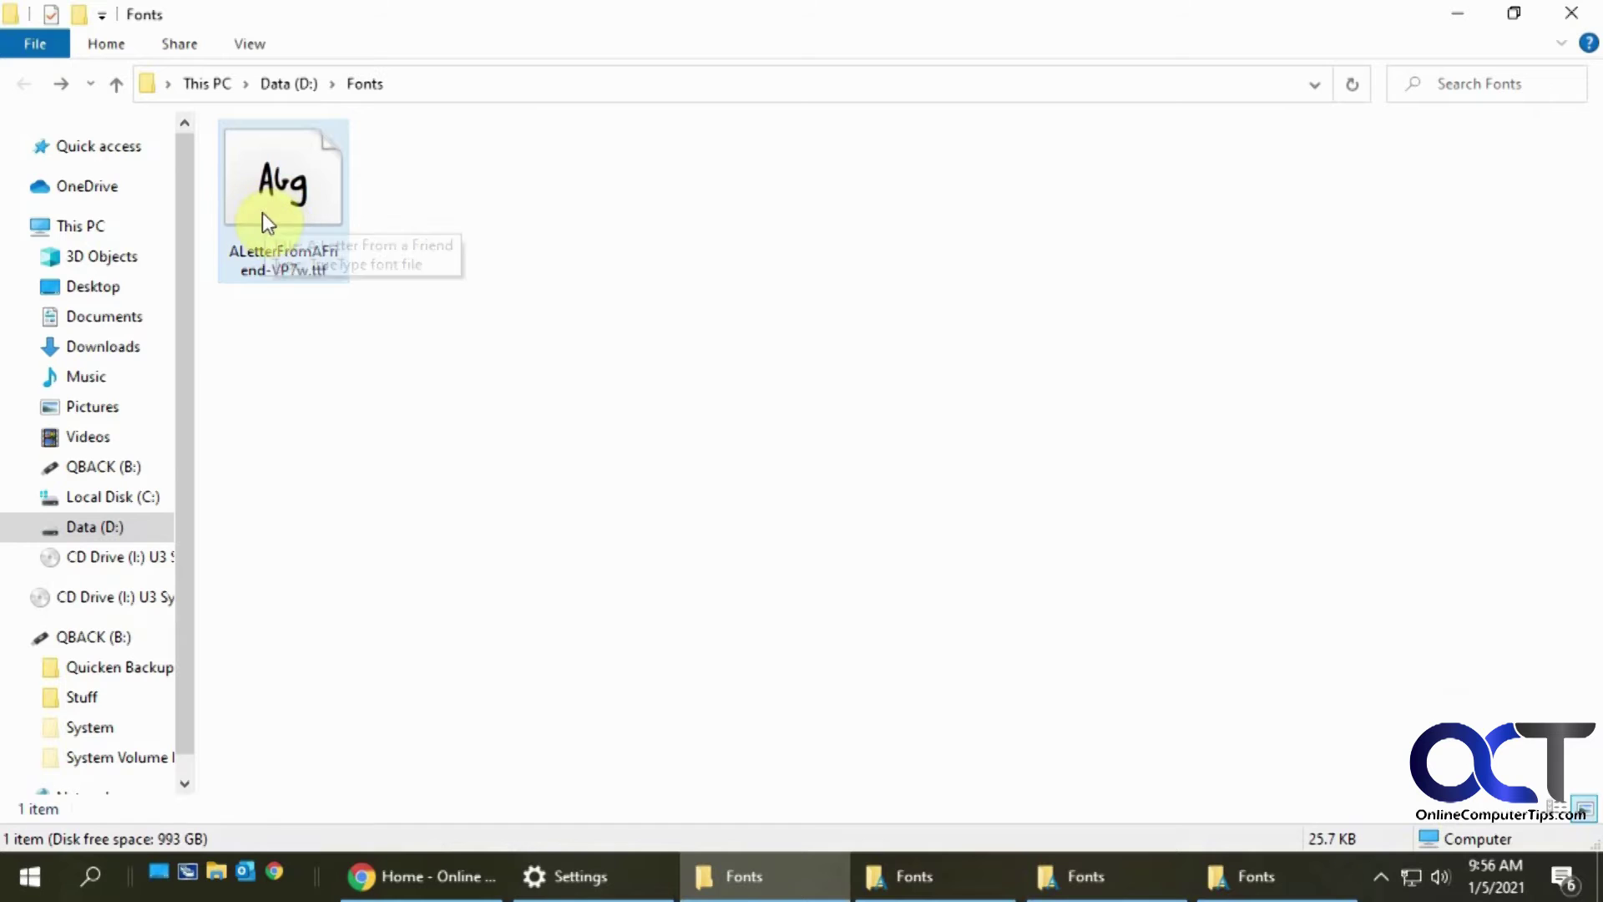
{"action": "left_click", "coordinate": [852, 547]}
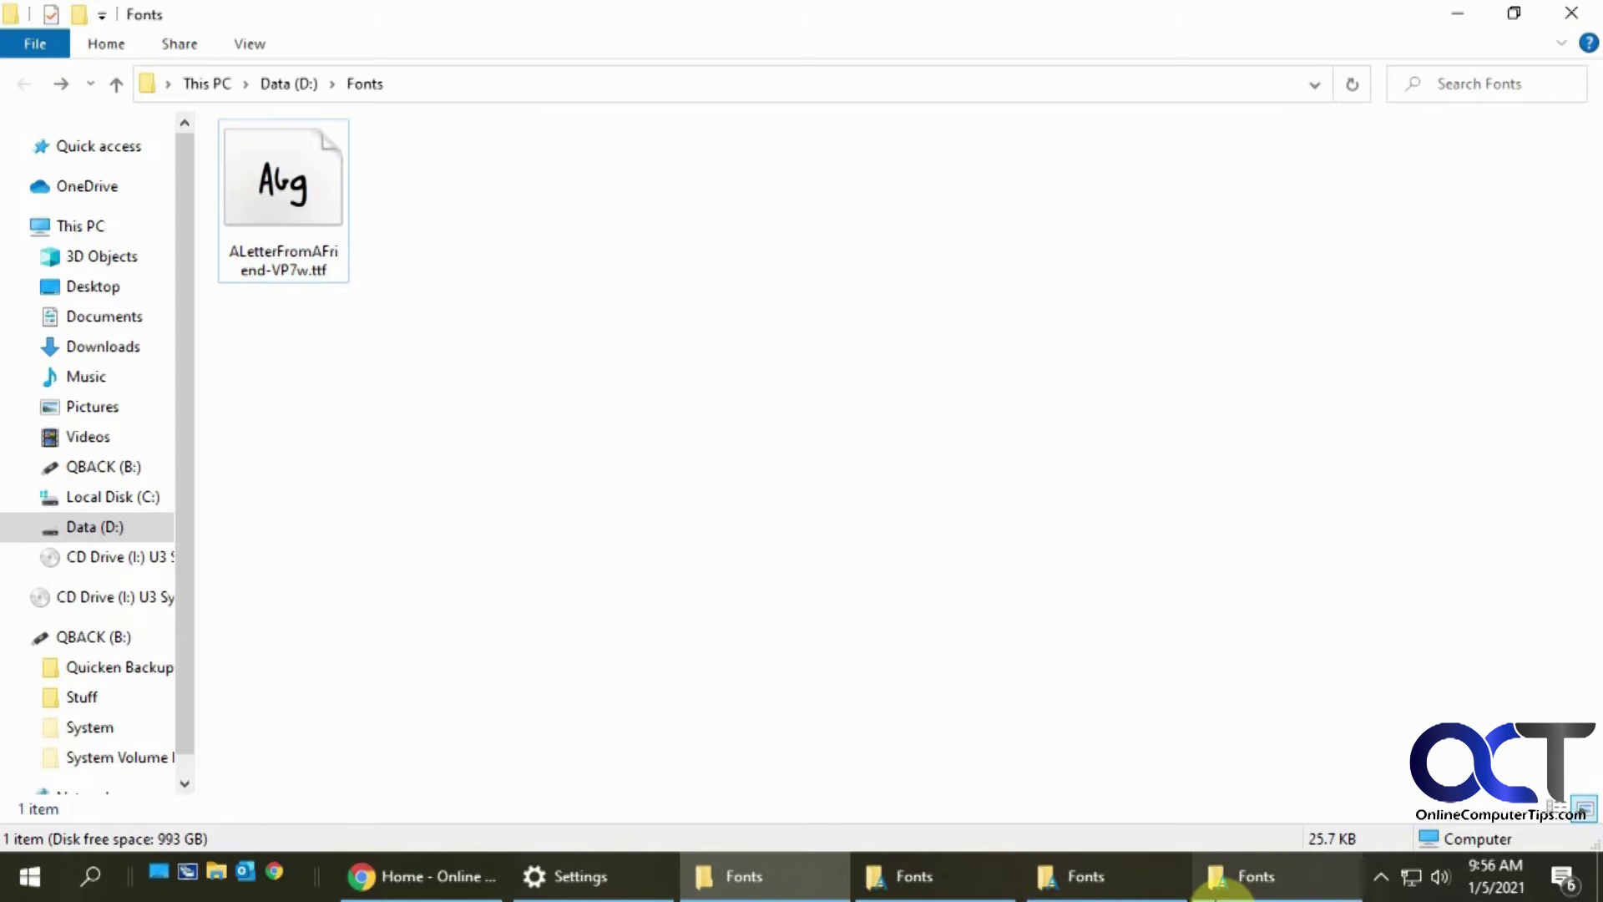
Check the Windows Fonts folder, then bring the D:\Fonts window back to the front.
{"action": "left_click", "coordinate": [952, 884]}
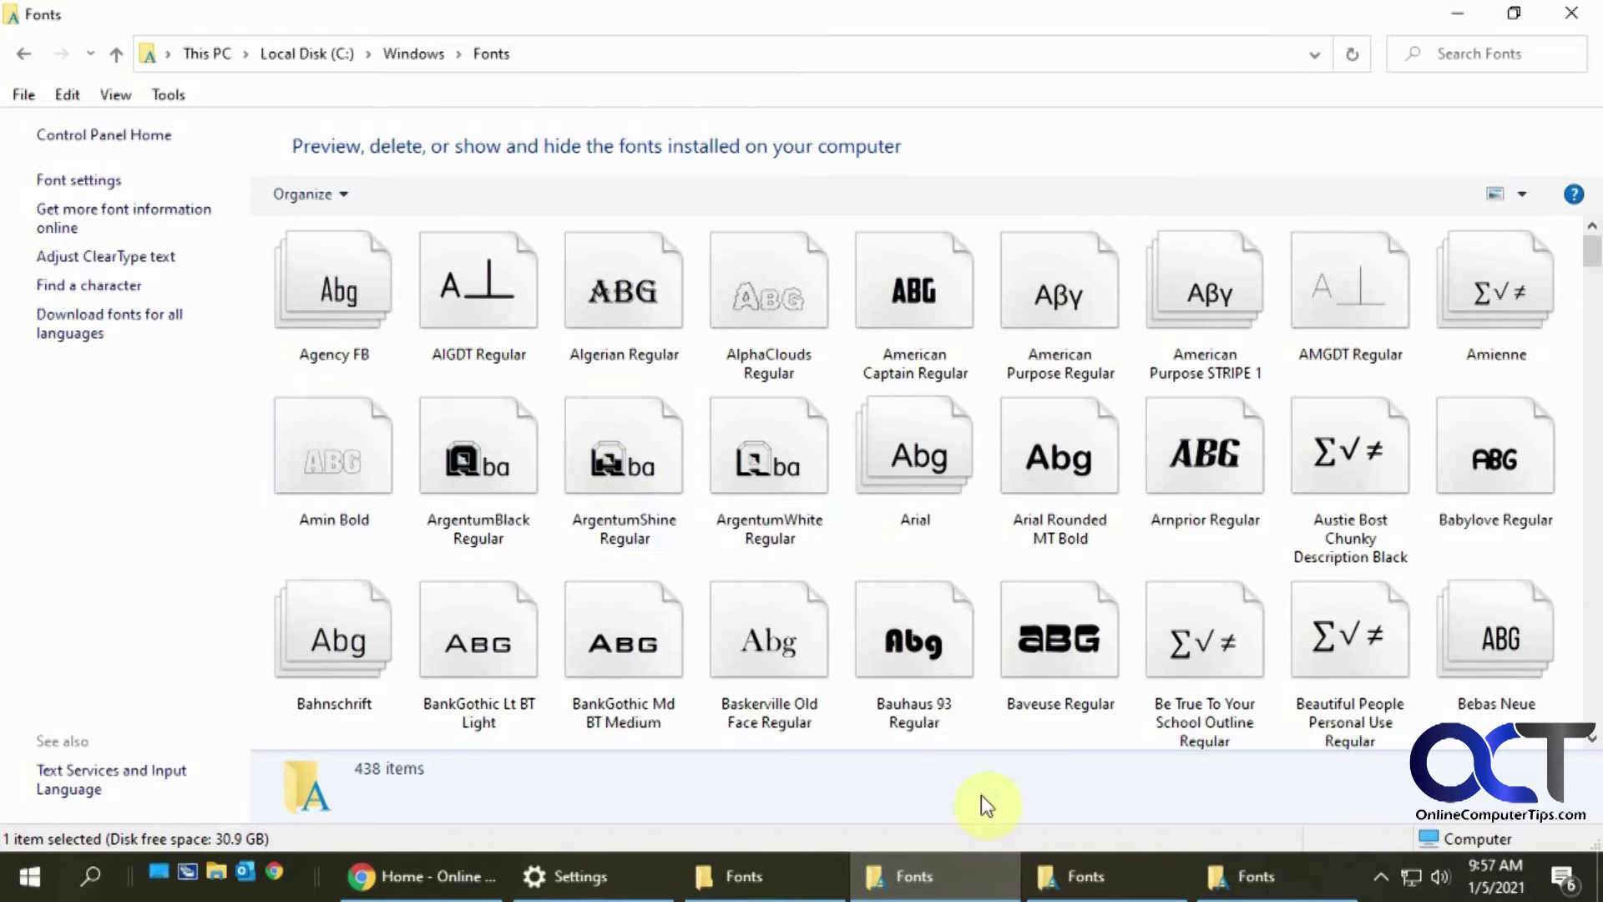
{"action": "left_click", "coordinate": [25, 50]}
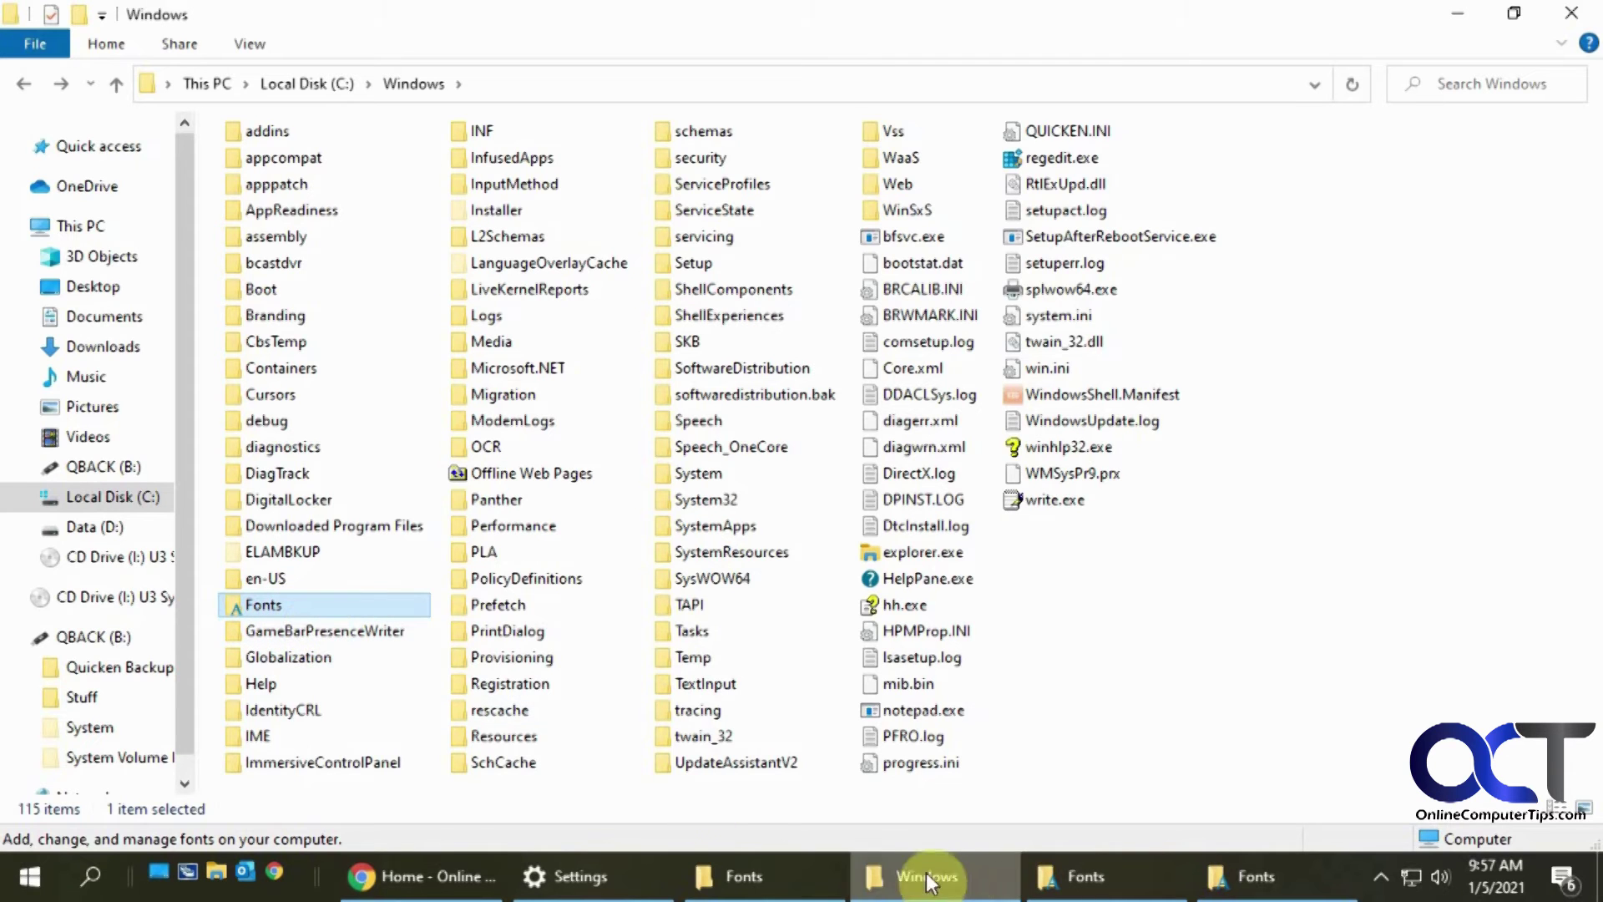
{"action": "left_click", "coordinate": [1127, 883]}
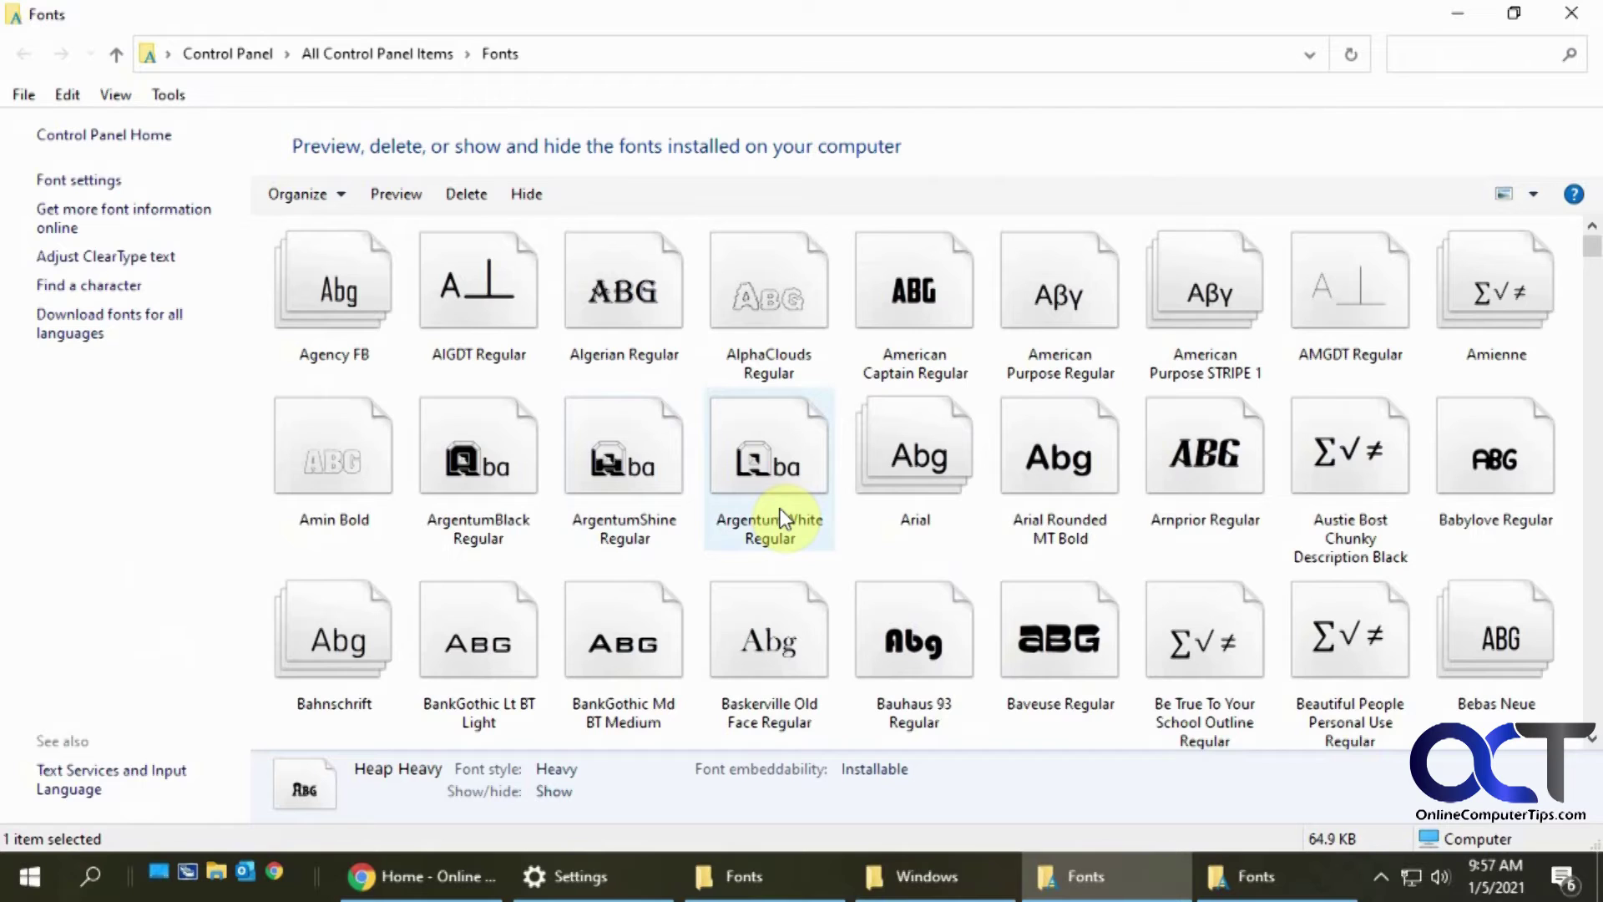
{"action": "mouse_move", "coordinate": [1256, 883]}
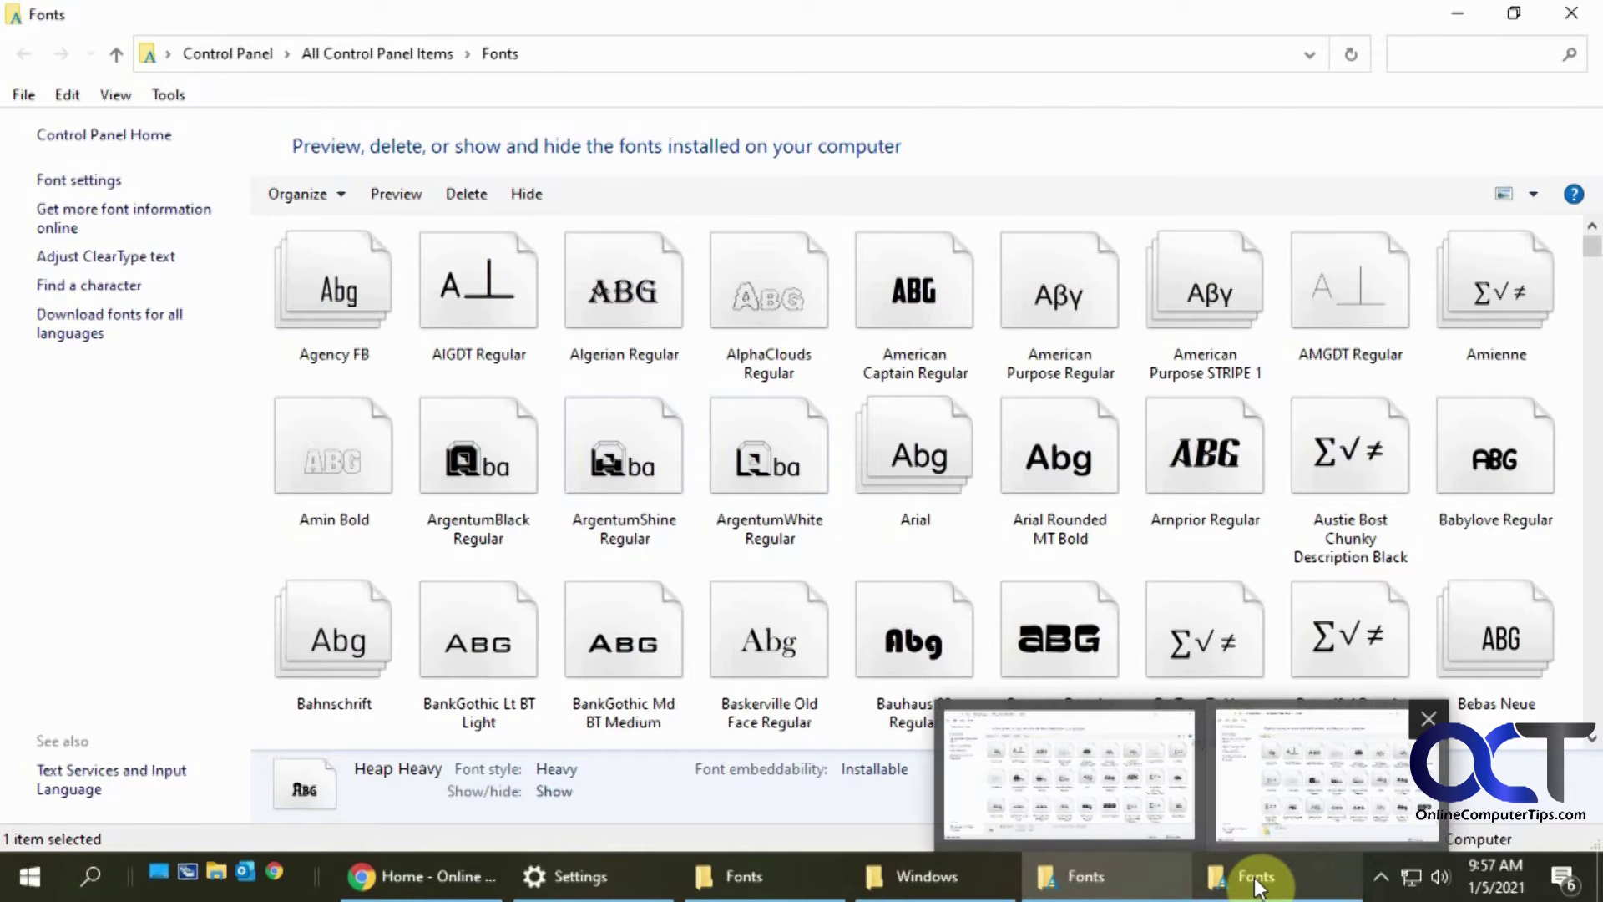
{"action": "left_click", "coordinate": [803, 877]}
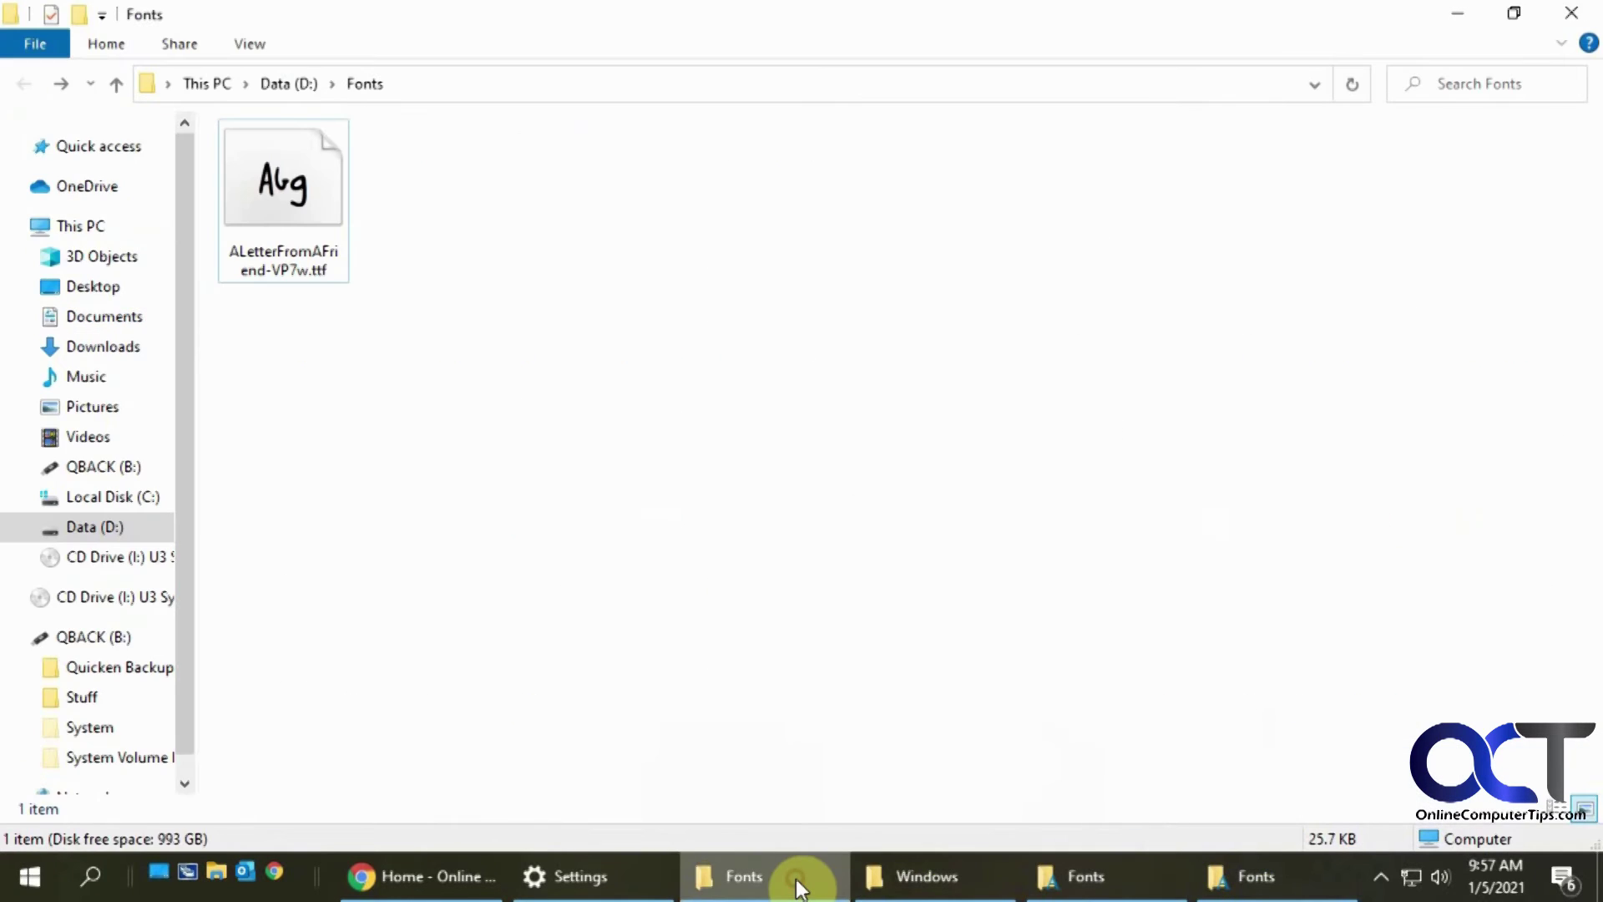
Shrink the D:\Fonts window and drop ALetterFromAFriend-VP7w.ttf into Control Panel Fonts to install it.
{"action": "left_click", "coordinate": [1514, 12]}
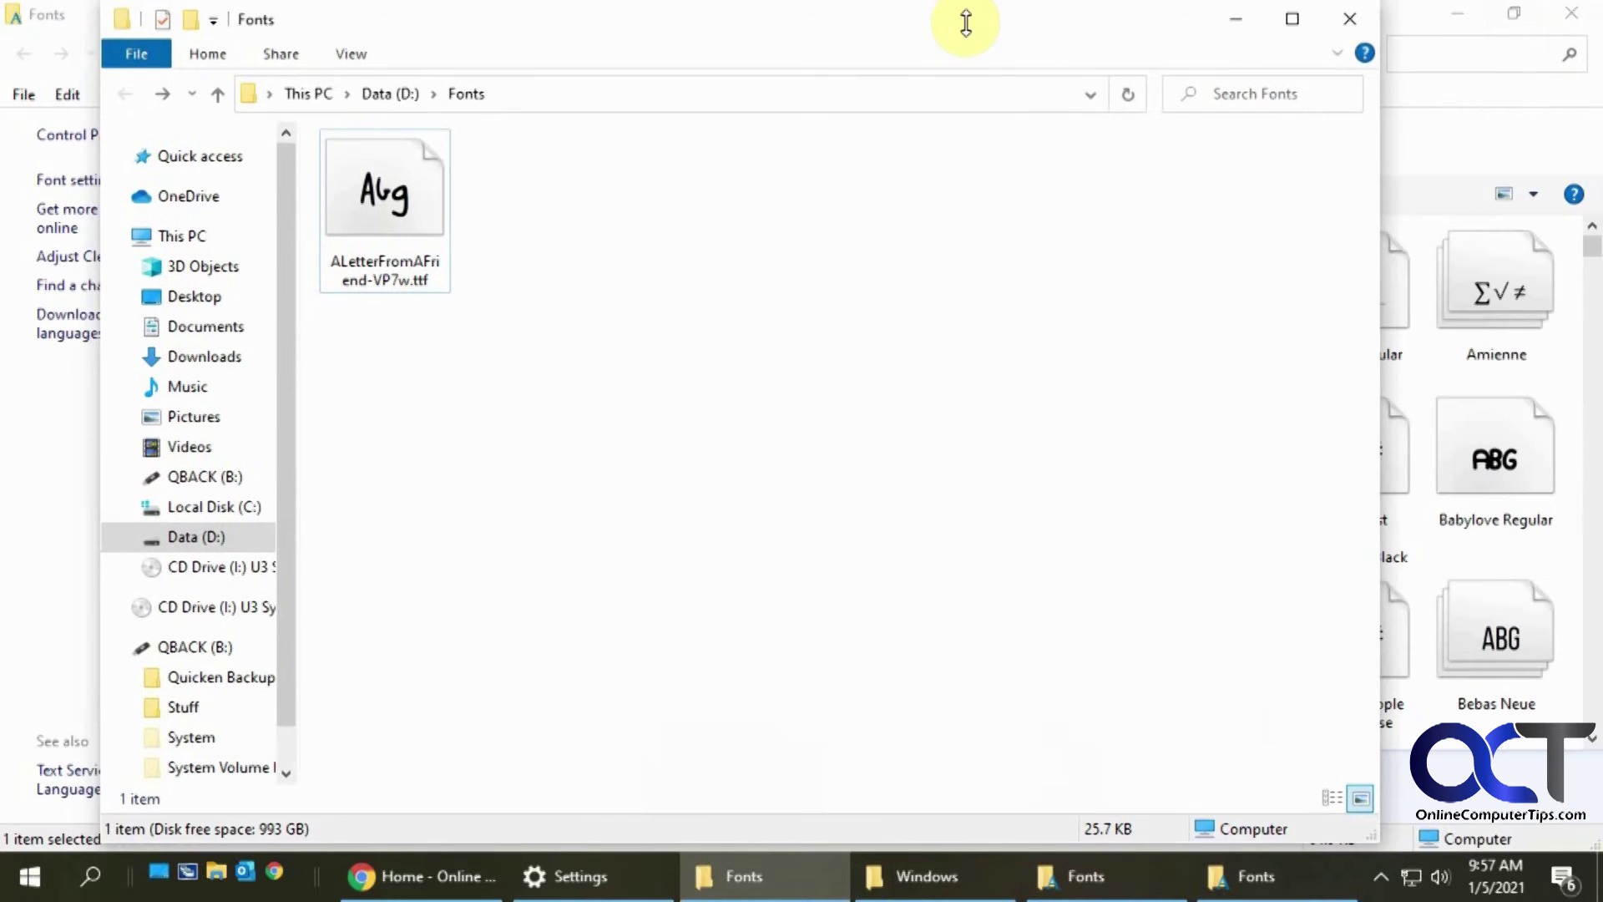
{"action": "left_click_drag", "start_coordinate": [966, 22], "coordinate": [834, 23]}
{"action": "left_click_drag", "start_coordinate": [1242, 839], "coordinate": [708, 449]}
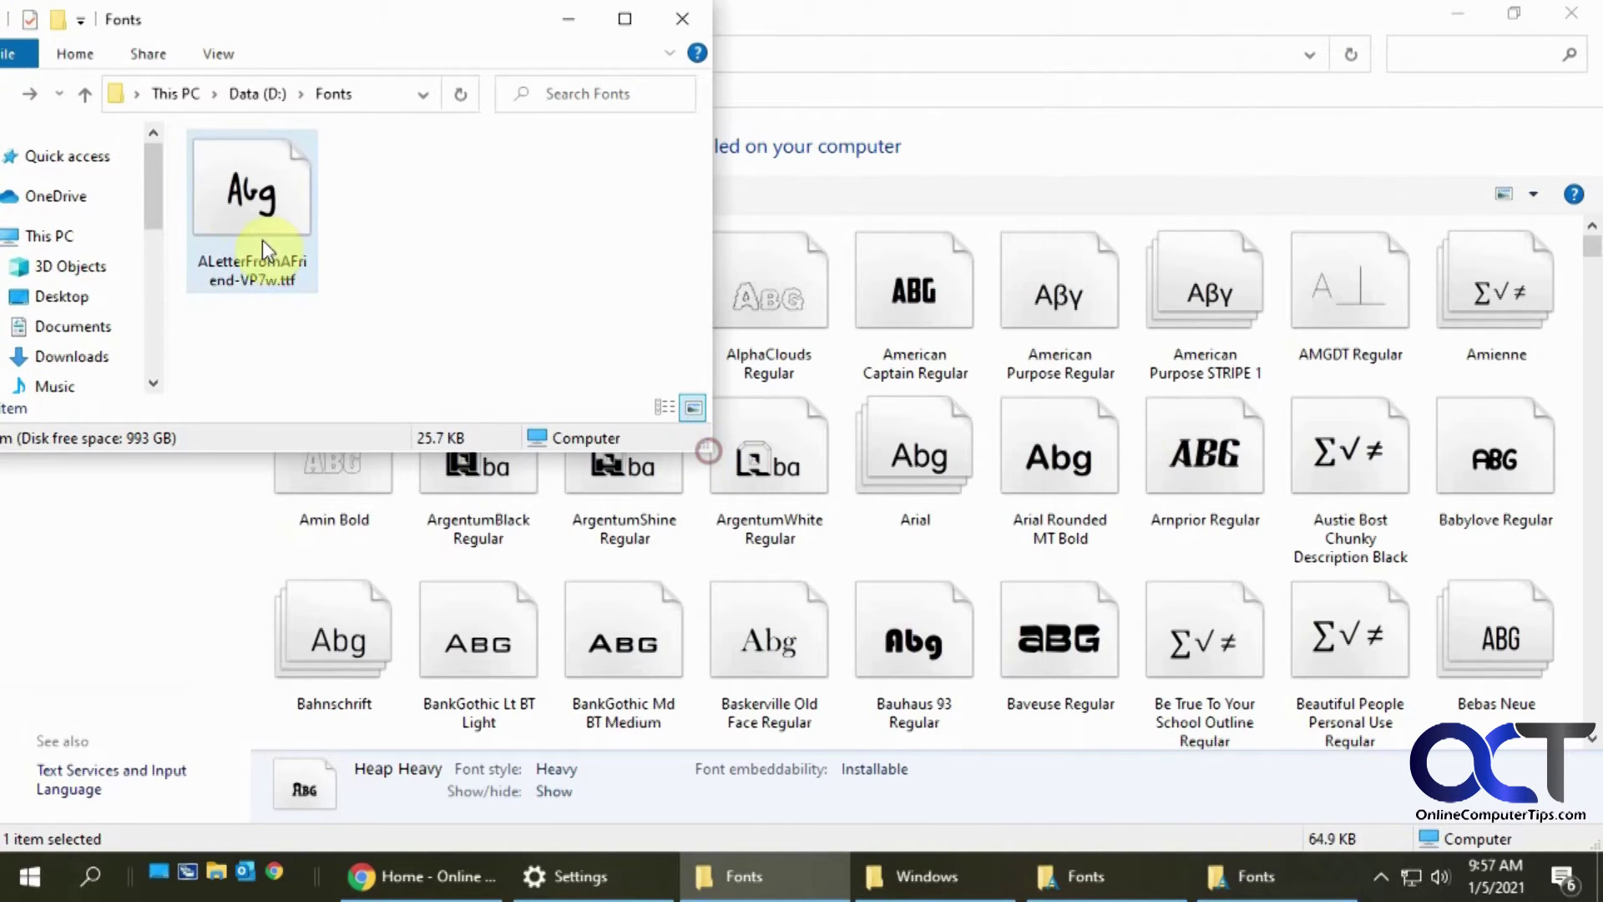
{"action": "left_click_drag", "start_coordinate": [241, 210], "coordinate": [965, 569]}
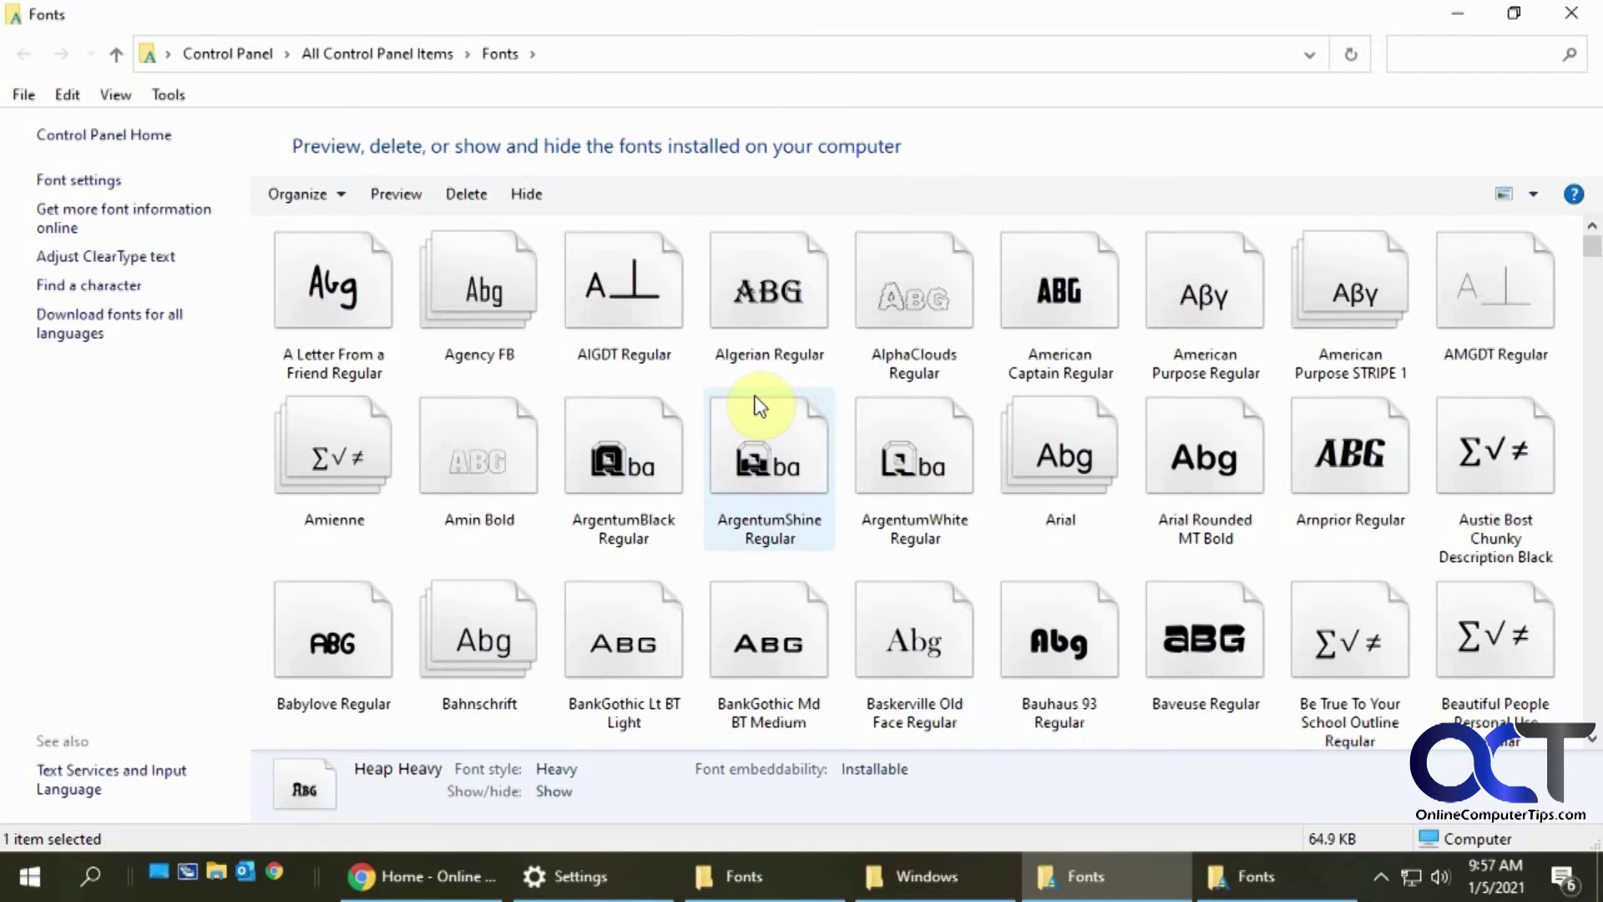
Preview the newly installed A Letter From a Friend font, then close the preview.
{"action": "left_click", "coordinate": [314, 293]}
{"action": "double_click", "coordinate": [337, 297]}
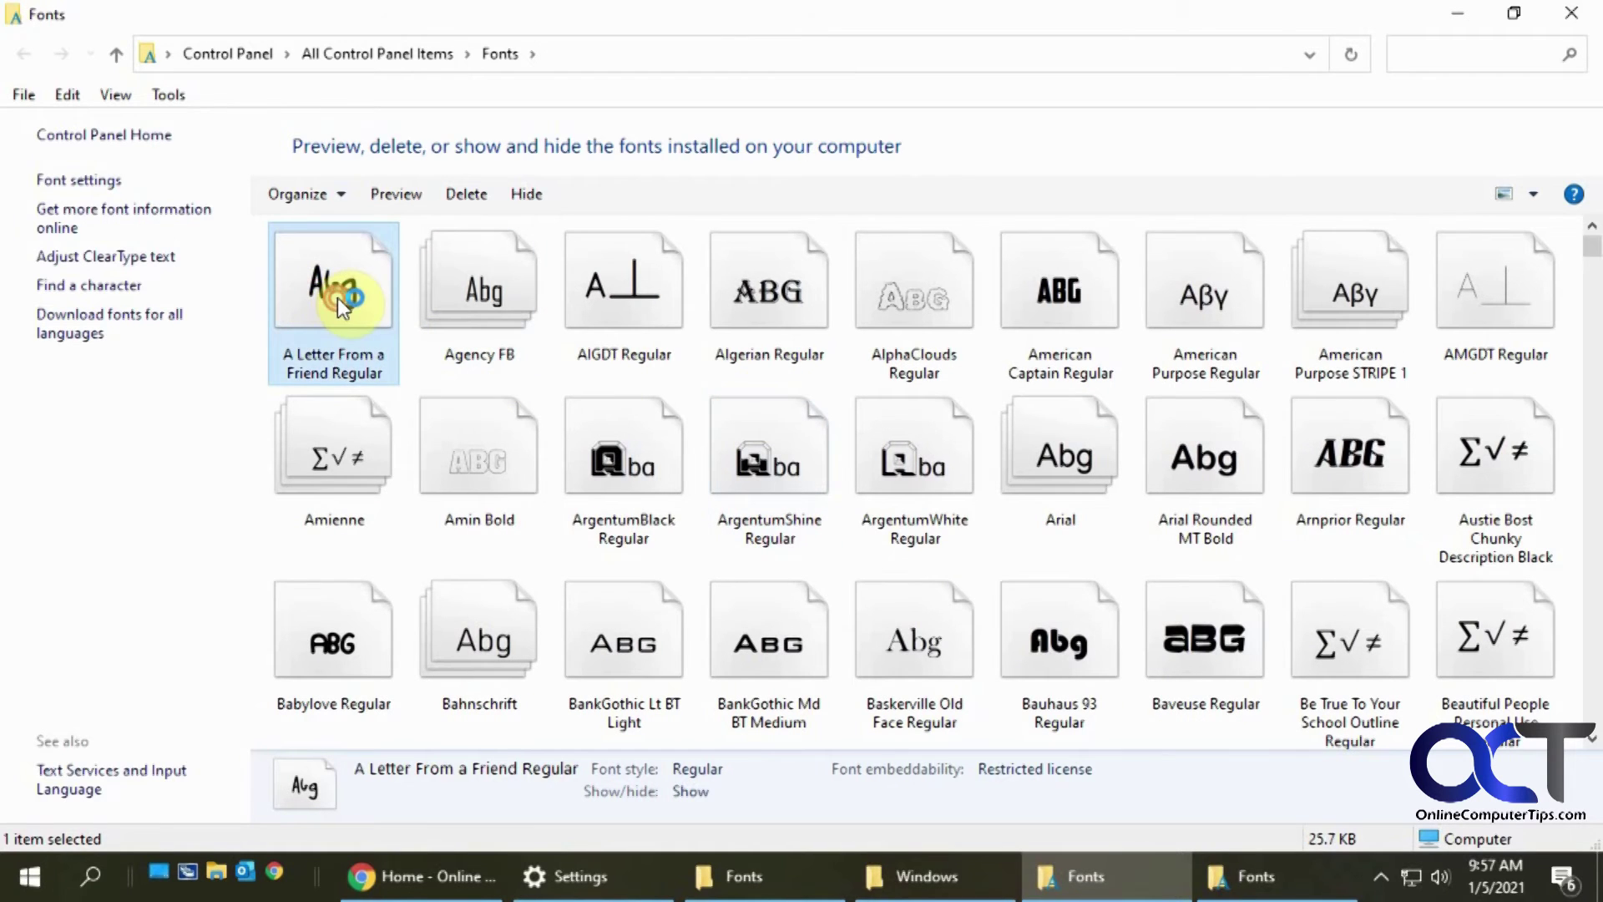
{"action": "left_click", "coordinate": [1231, 84]}
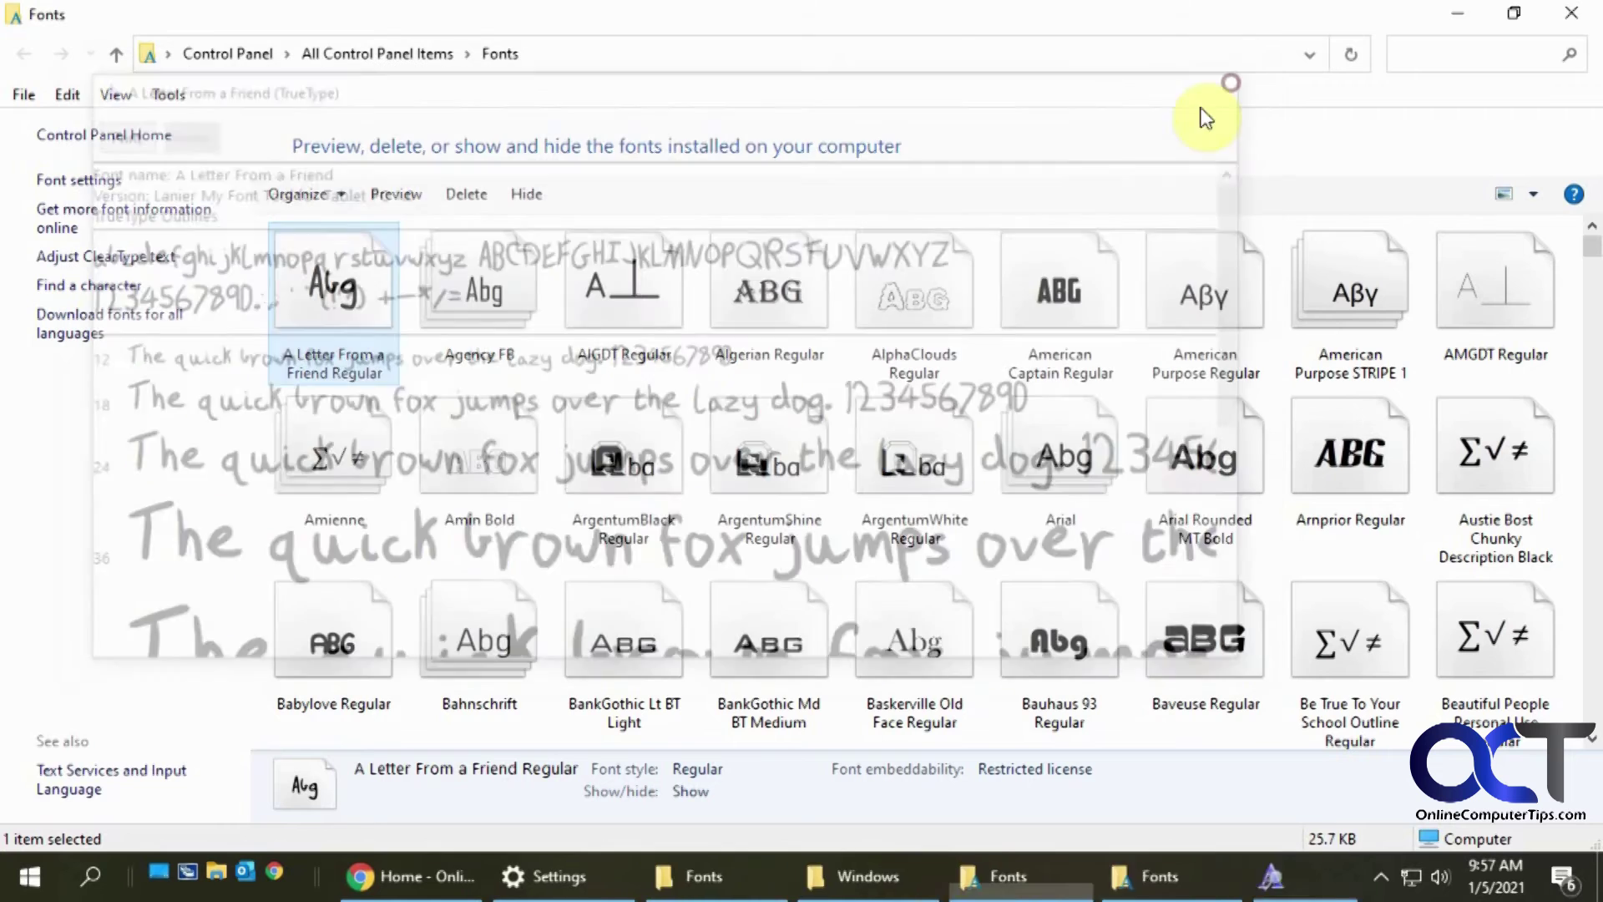
{"action": "left_click", "coordinate": [614, 877]}
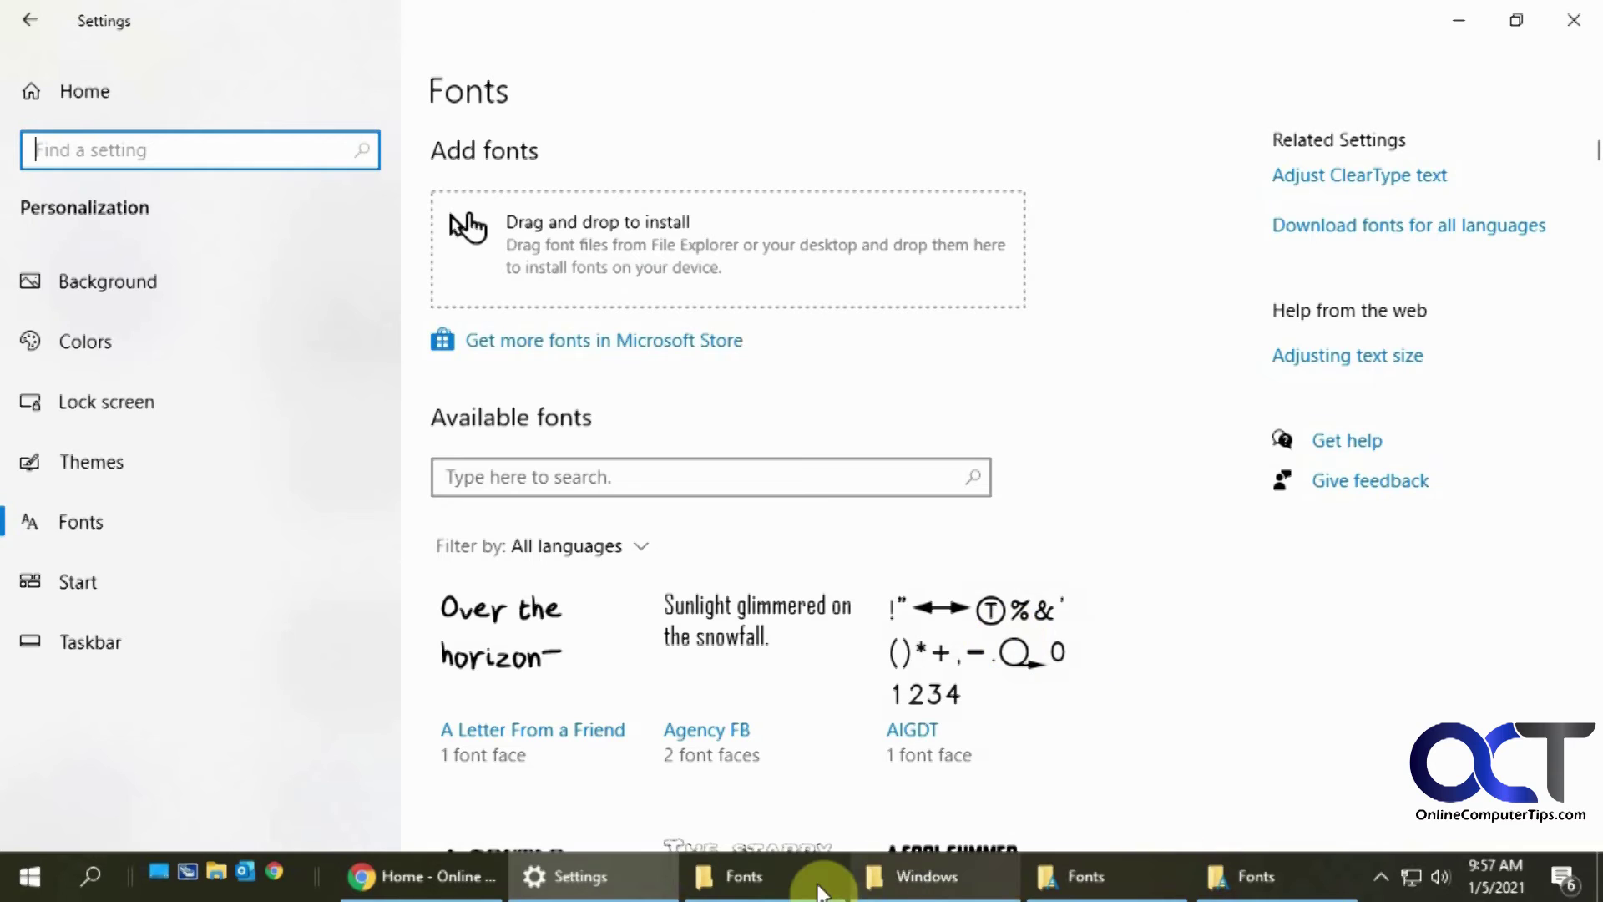
Drop the .ttf onto the Settings Fonts page and decline replacing the existing font.
{"action": "left_click", "coordinate": [819, 879]}
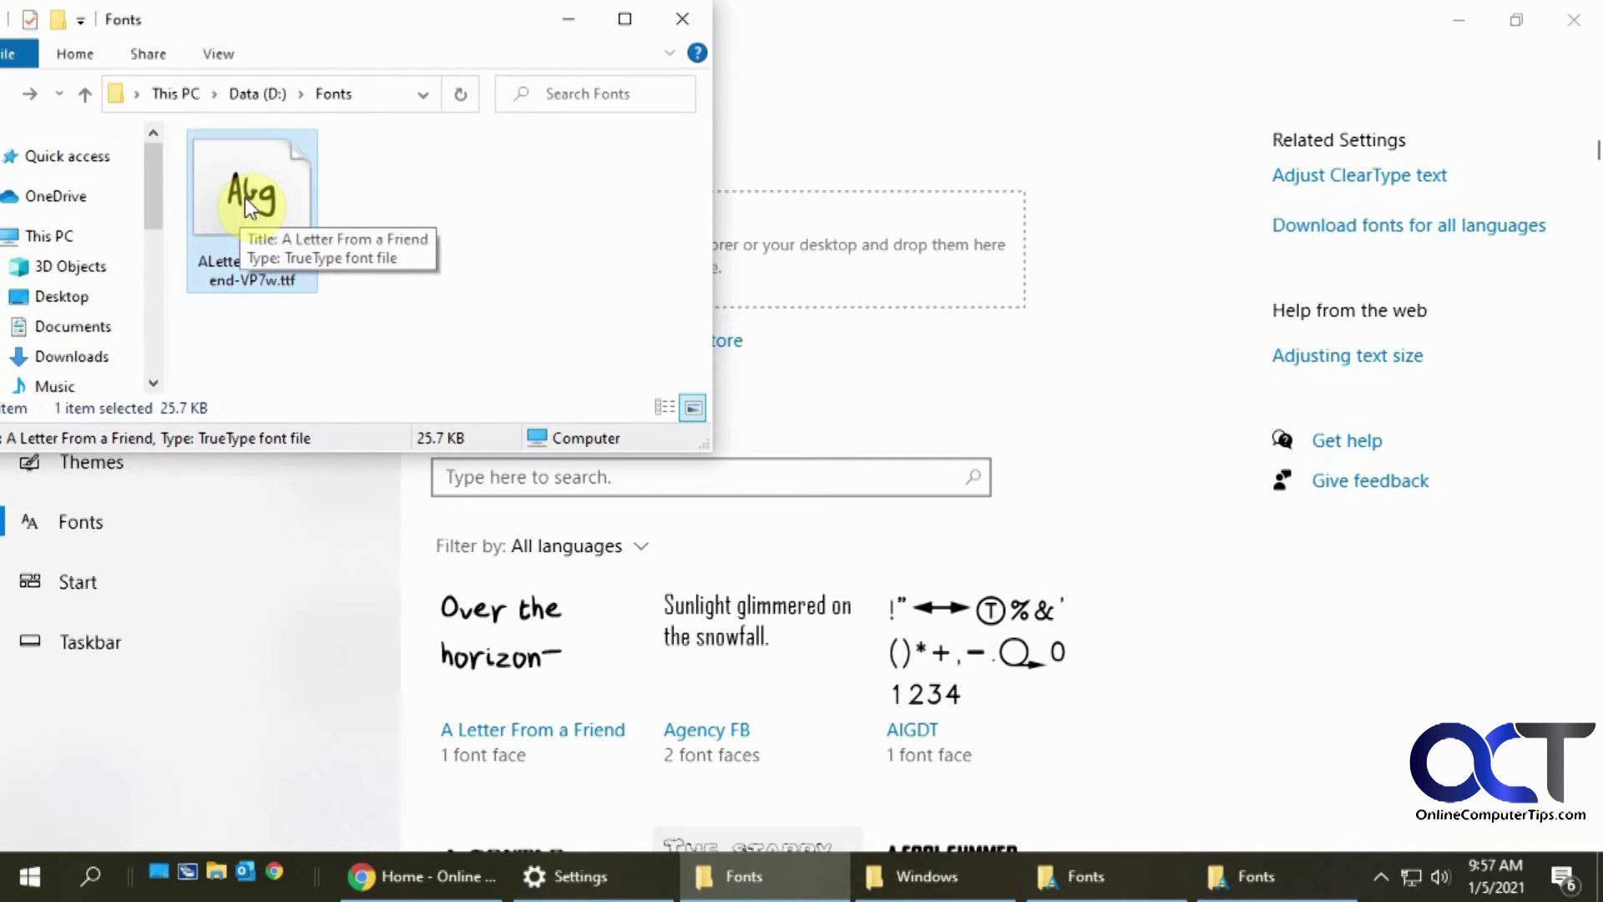
{"action": "left_click_drag", "start_coordinate": [244, 197], "coordinate": [881, 272]}
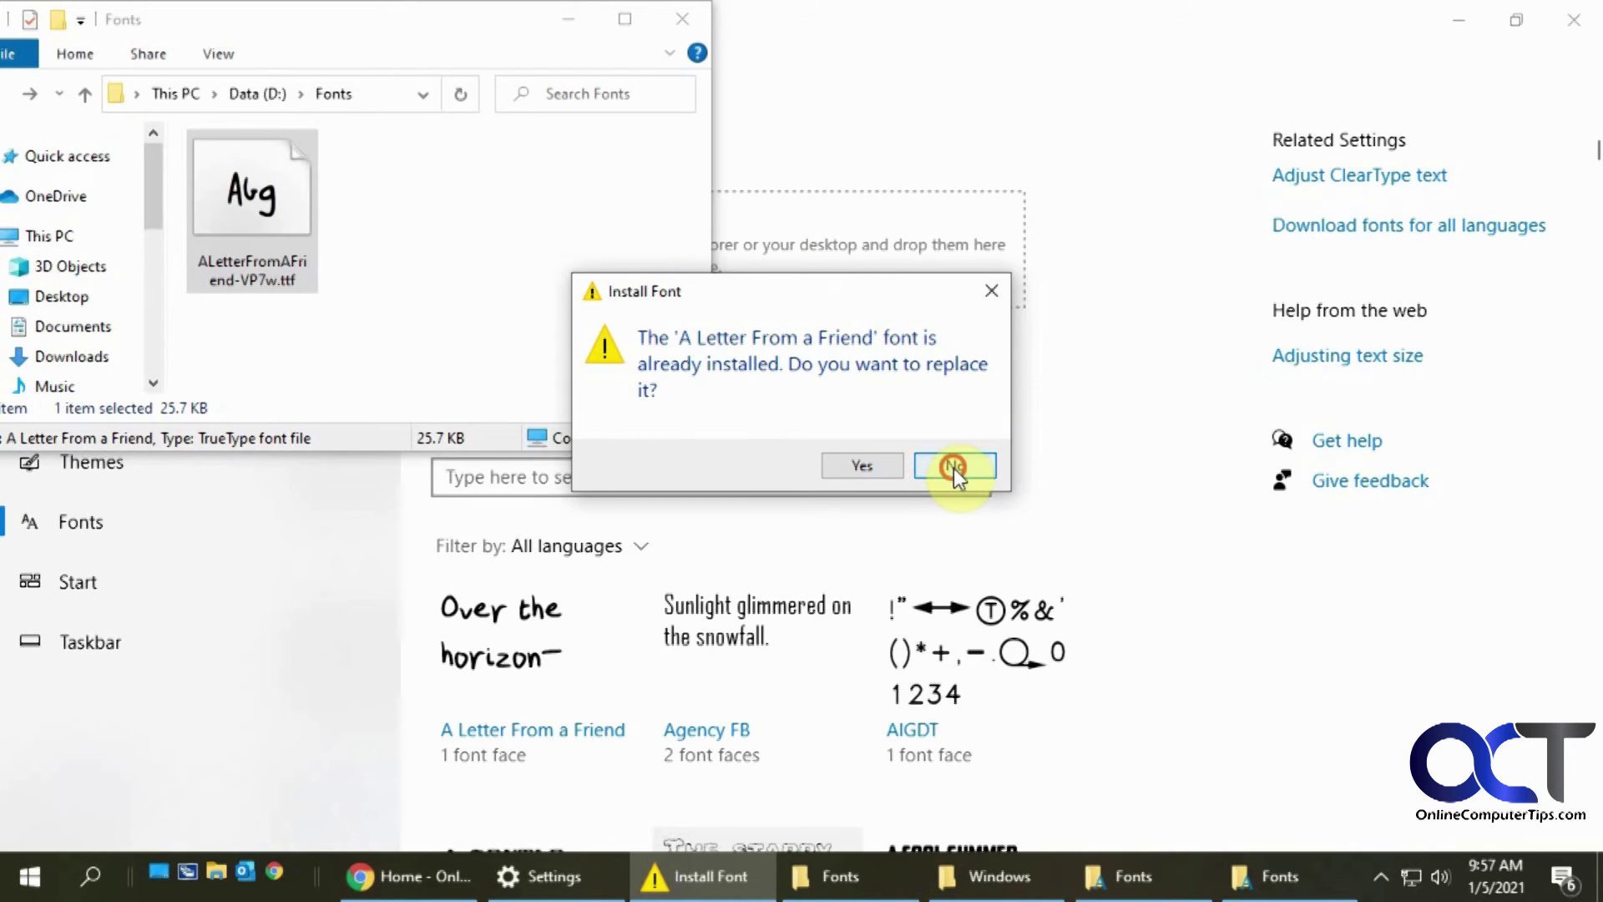
{"action": "left_click", "coordinate": [954, 466]}
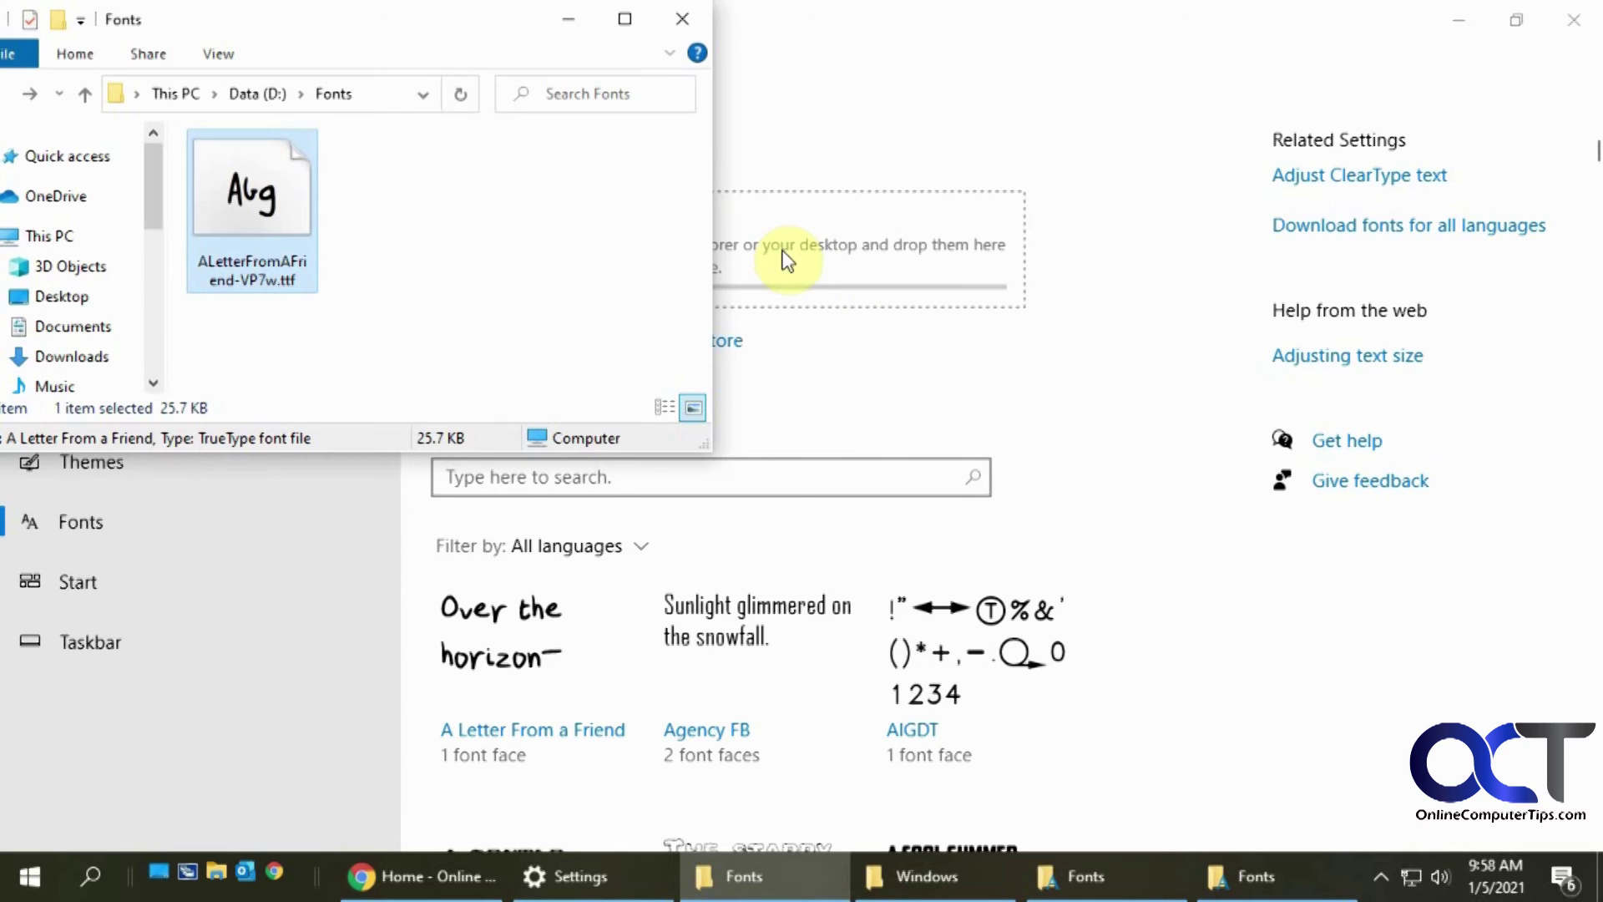
Minimize Control Panel Fonts and close the D:\Fonts folder and Settings windows.
{"action": "left_click", "coordinate": [1090, 877]}
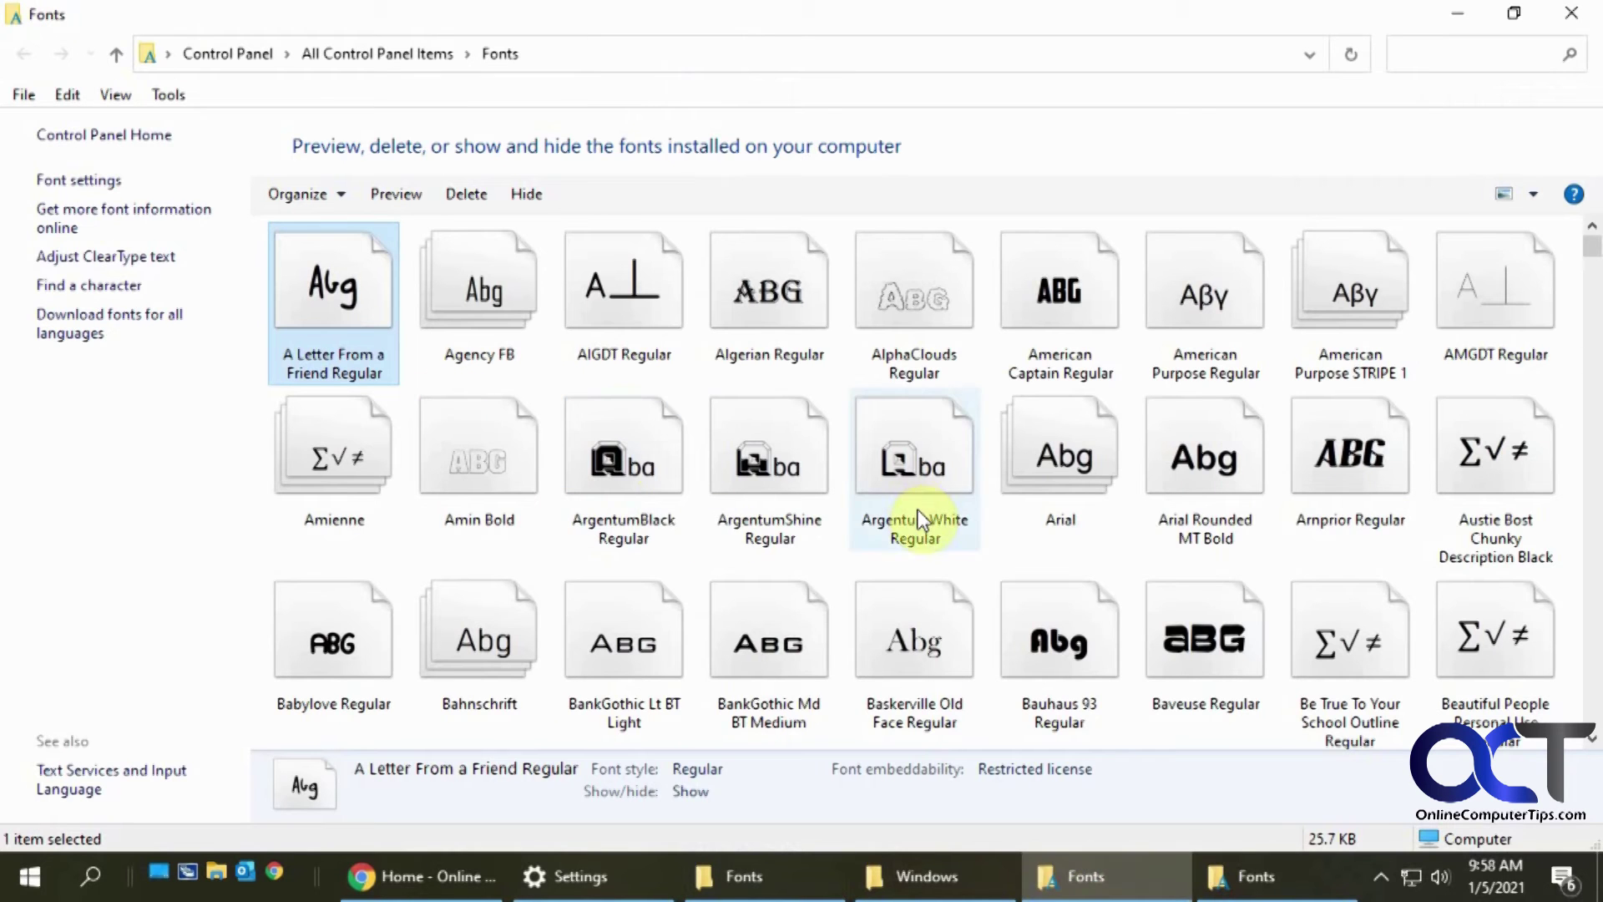
{"action": "left_click", "coordinate": [1106, 876]}
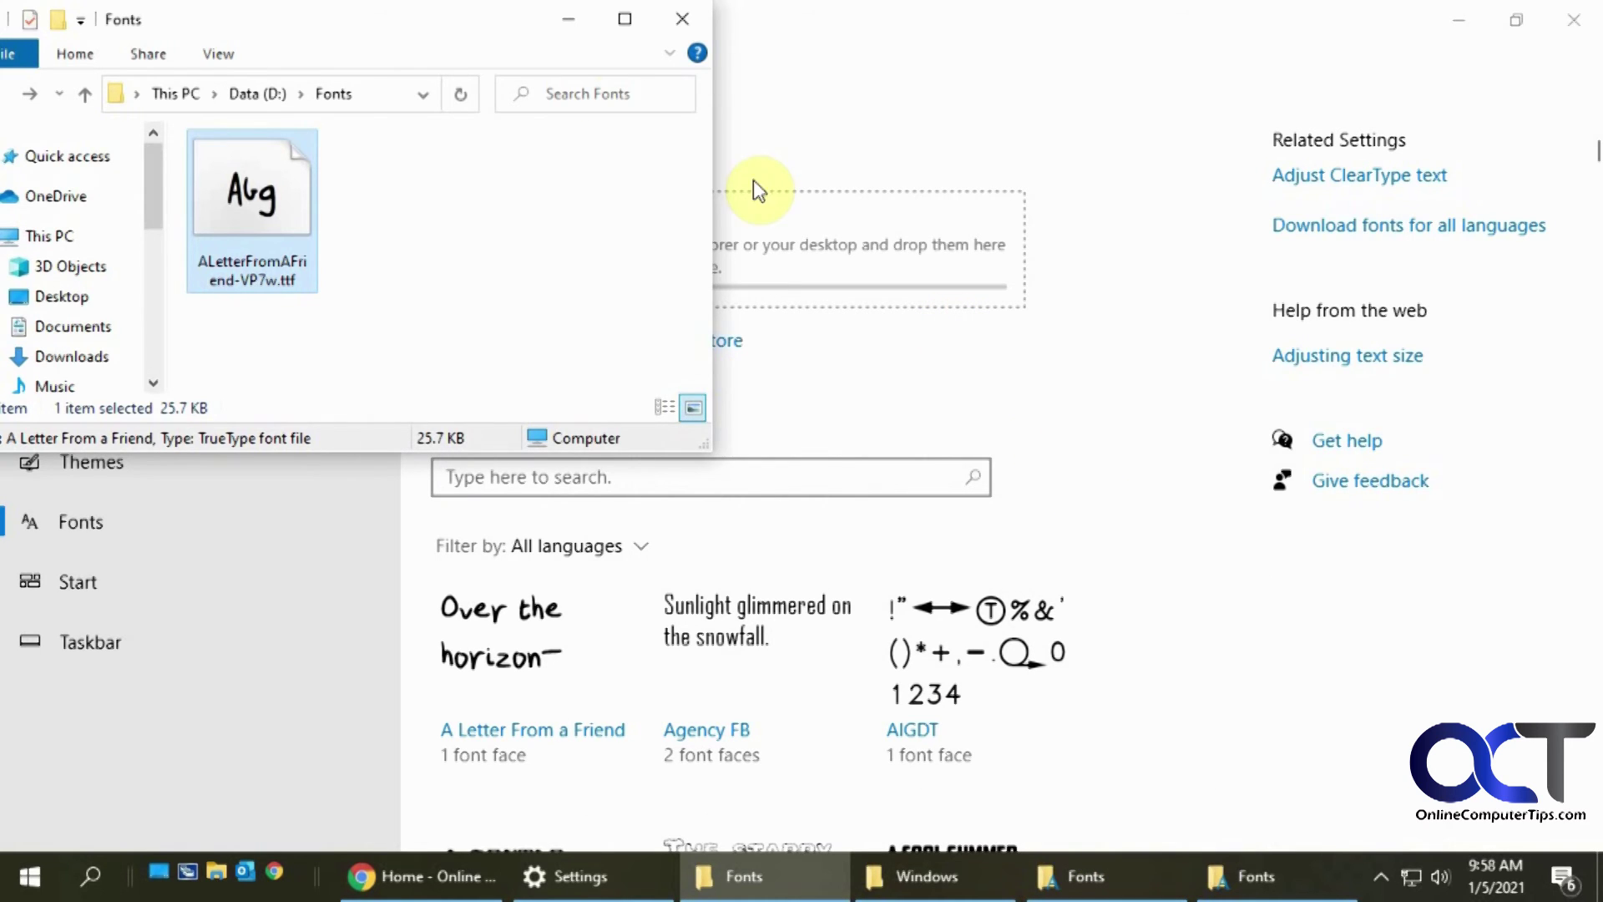
{"action": "left_click_drag", "start_coordinate": [460, 20], "coordinate": [753, 150]}
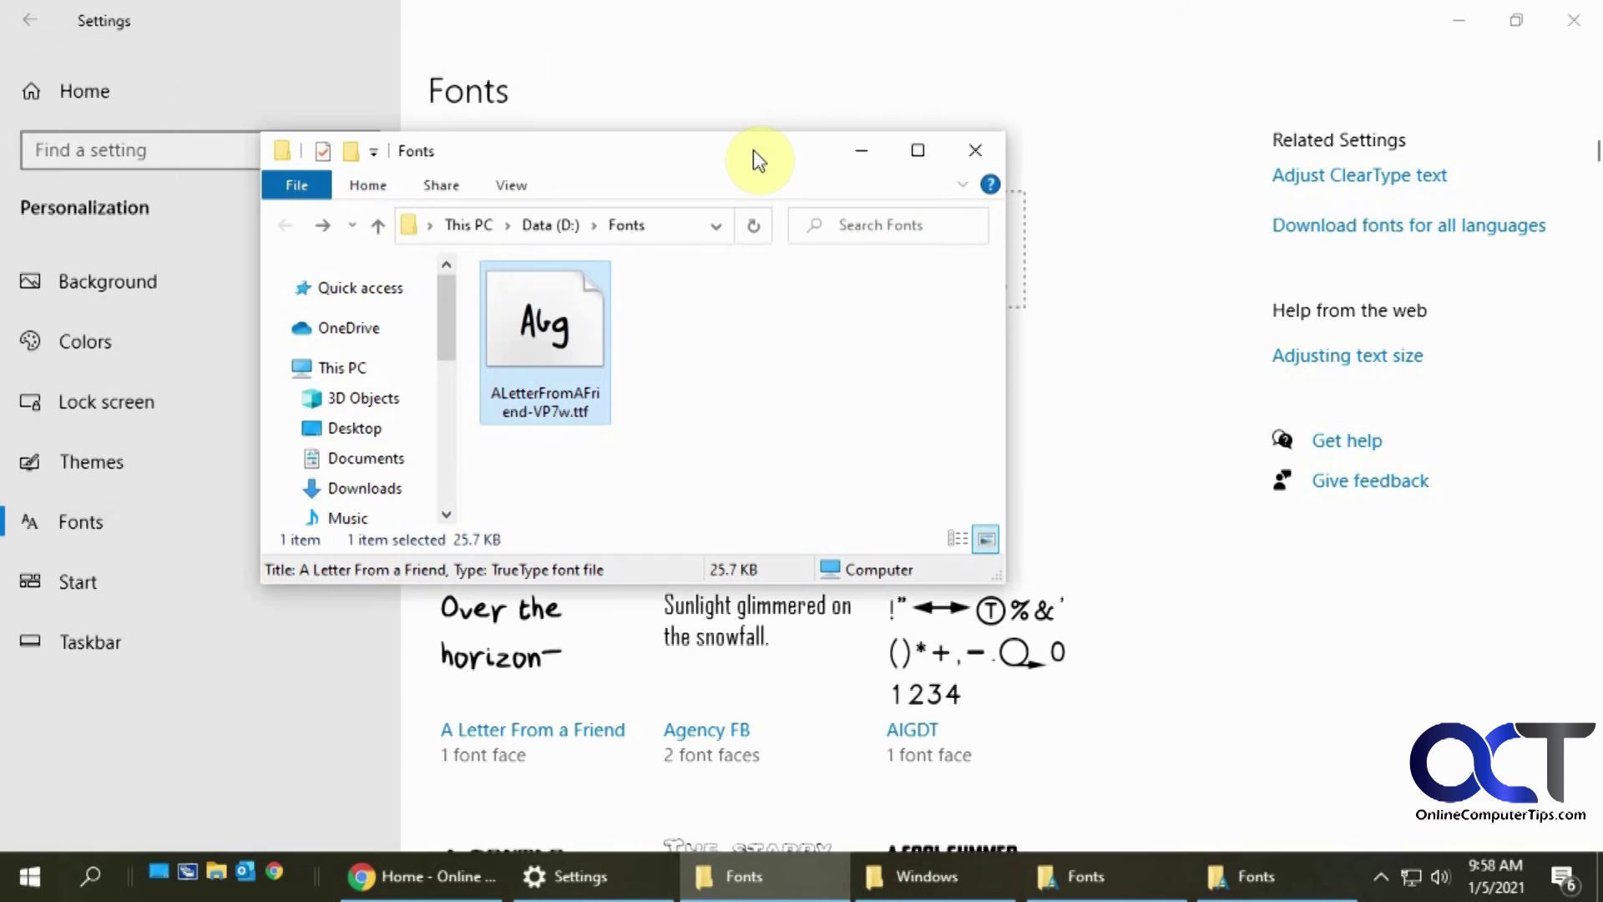
{"action": "left_click", "coordinate": [974, 151]}
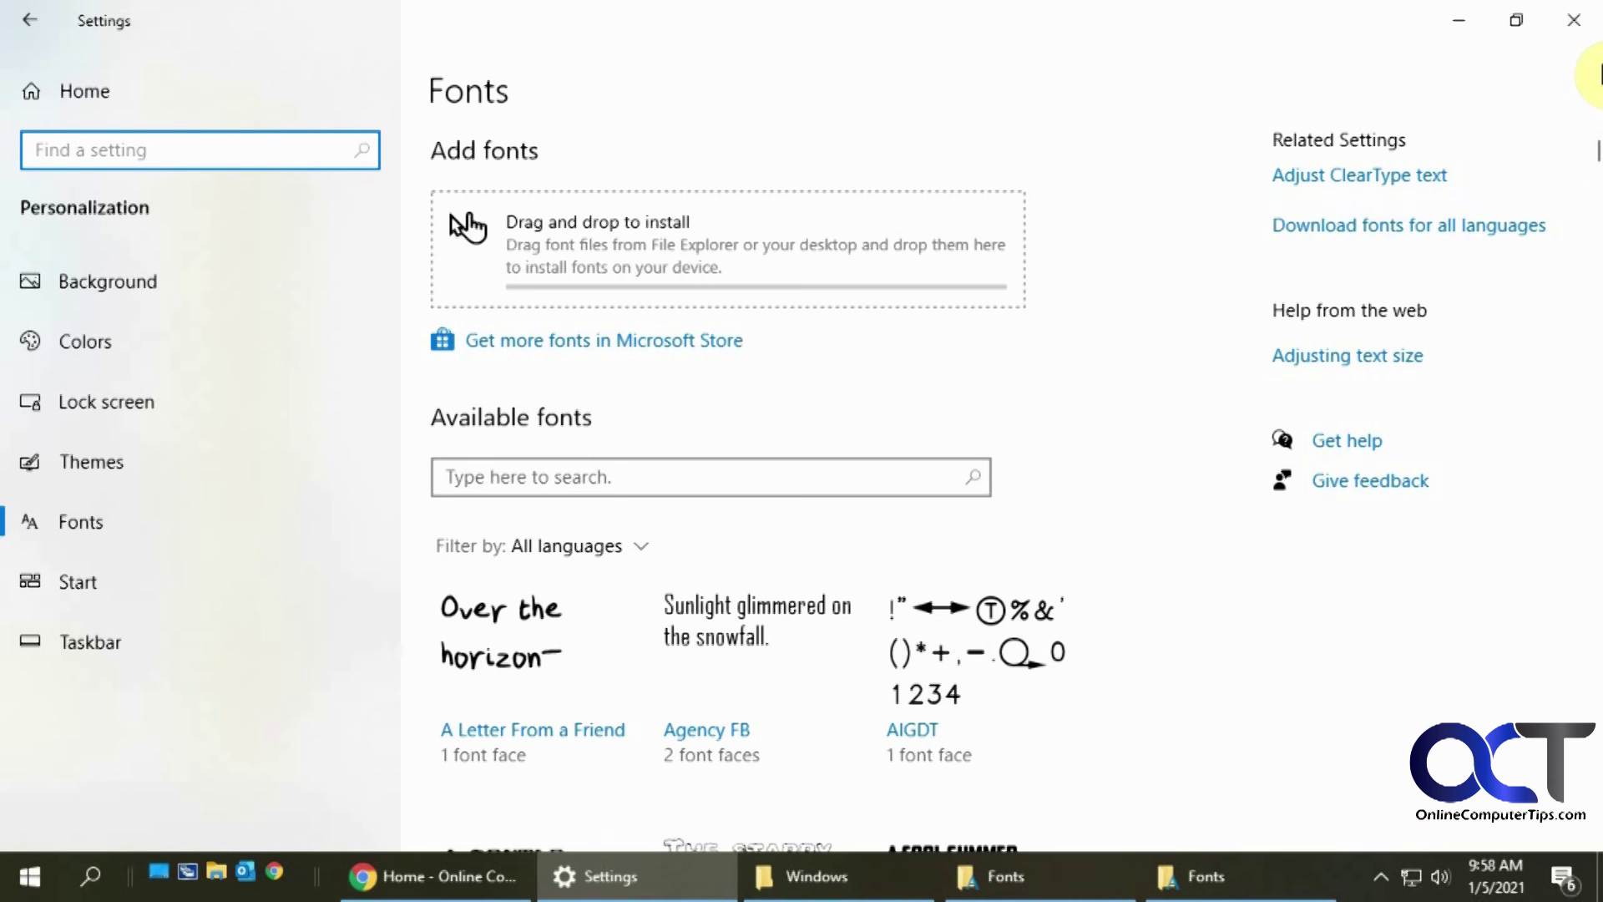
{"action": "left_click", "coordinate": [1575, 30]}
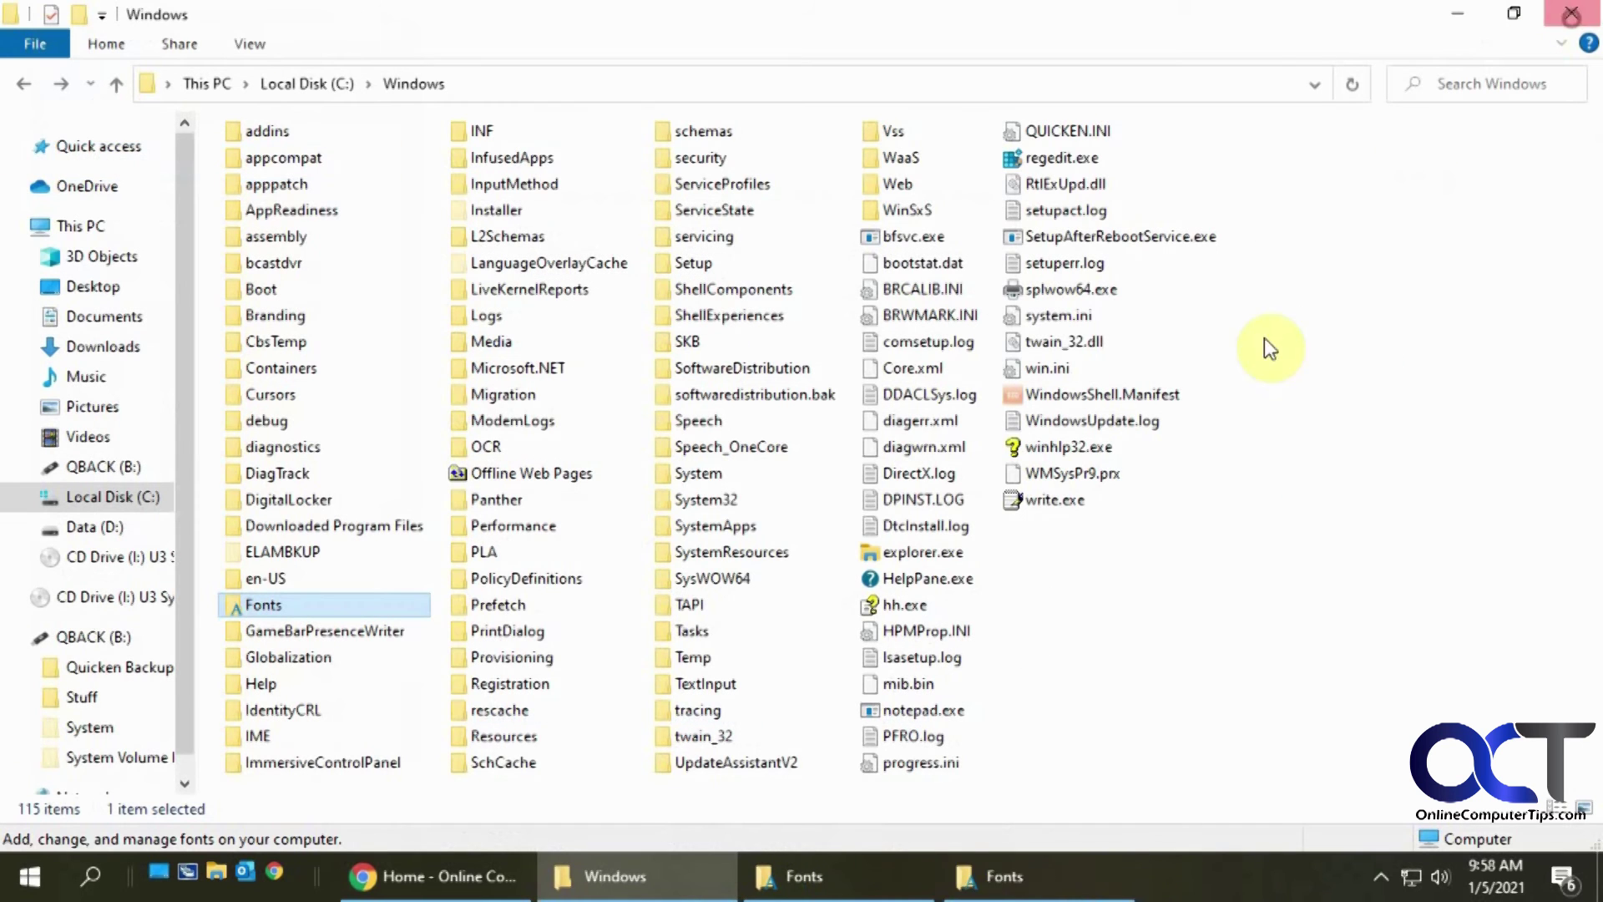
Close both Fonts windows from the taskbar, leaving the C:\Windows folder in front.
{"action": "right_click", "coordinate": [1009, 878]}
{"action": "left_click", "coordinate": [1009, 830]}
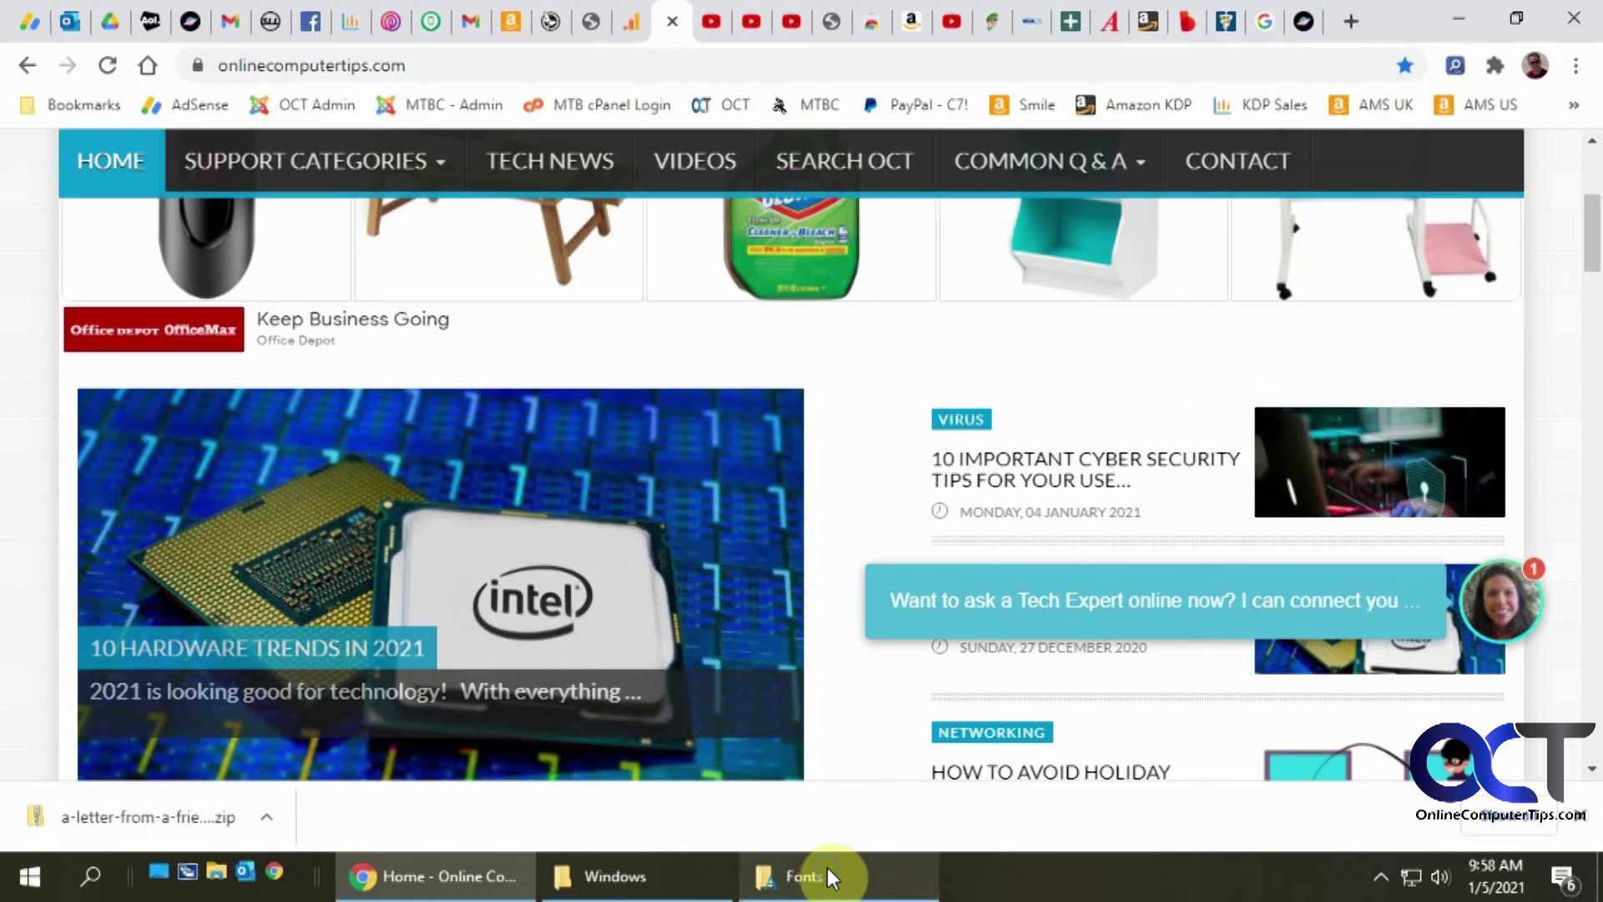
{"action": "right_click", "coordinate": [828, 873]}
{"action": "left_click", "coordinate": [796, 829]}
{"action": "left_click", "coordinate": [613, 875]}
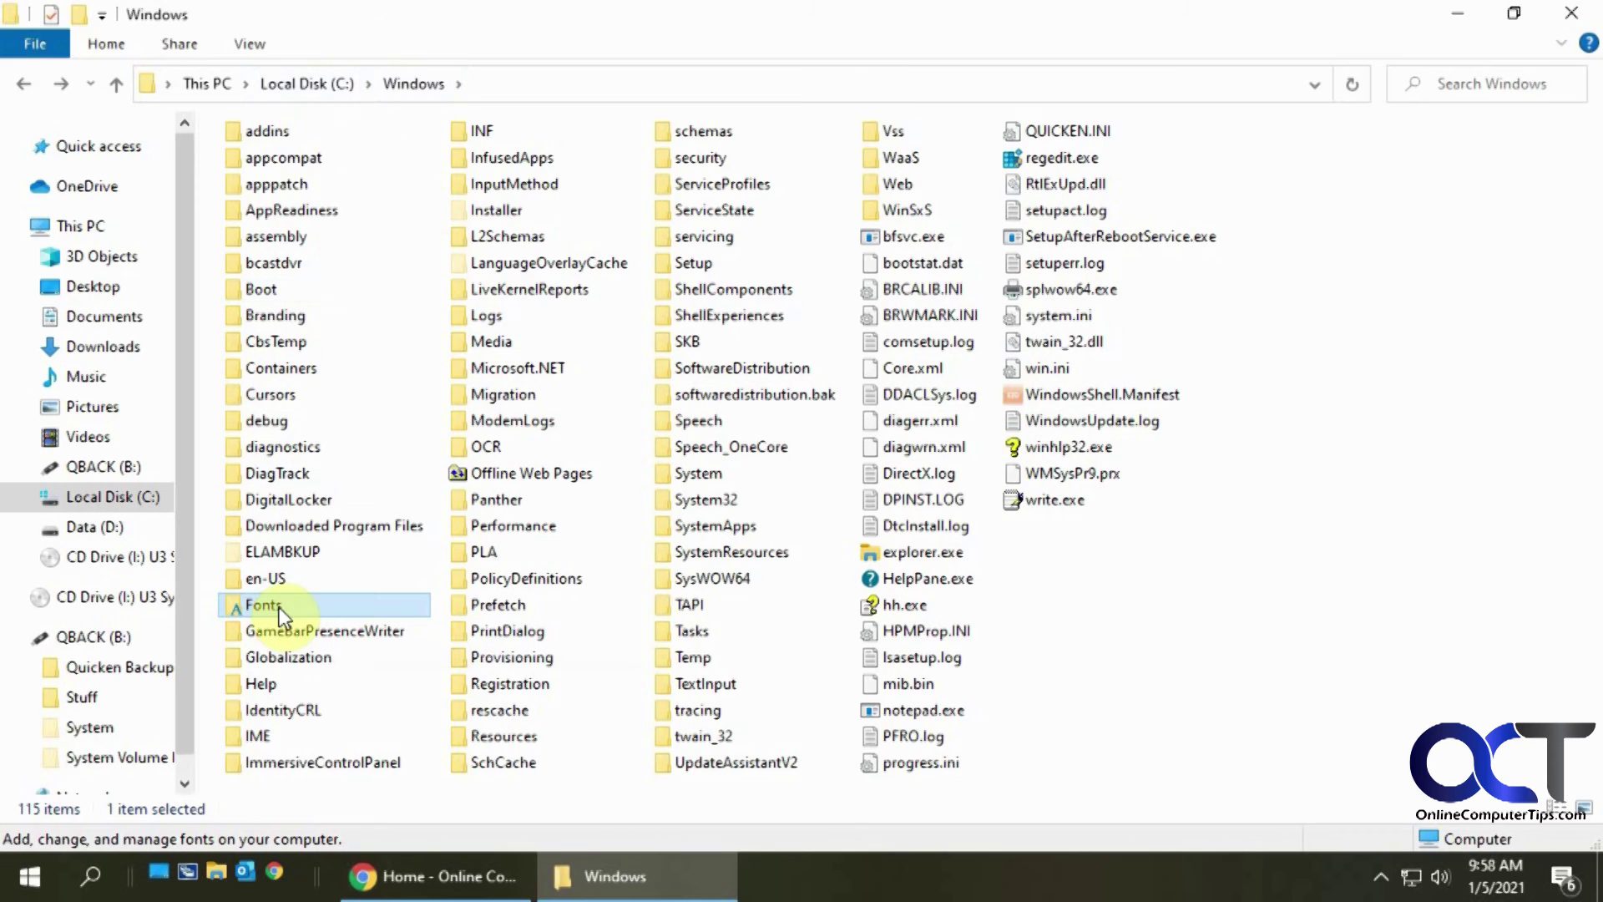
Reopen the Control Panel Fonts window from the Start menu.
{"action": "left_click", "coordinate": [30, 876]}
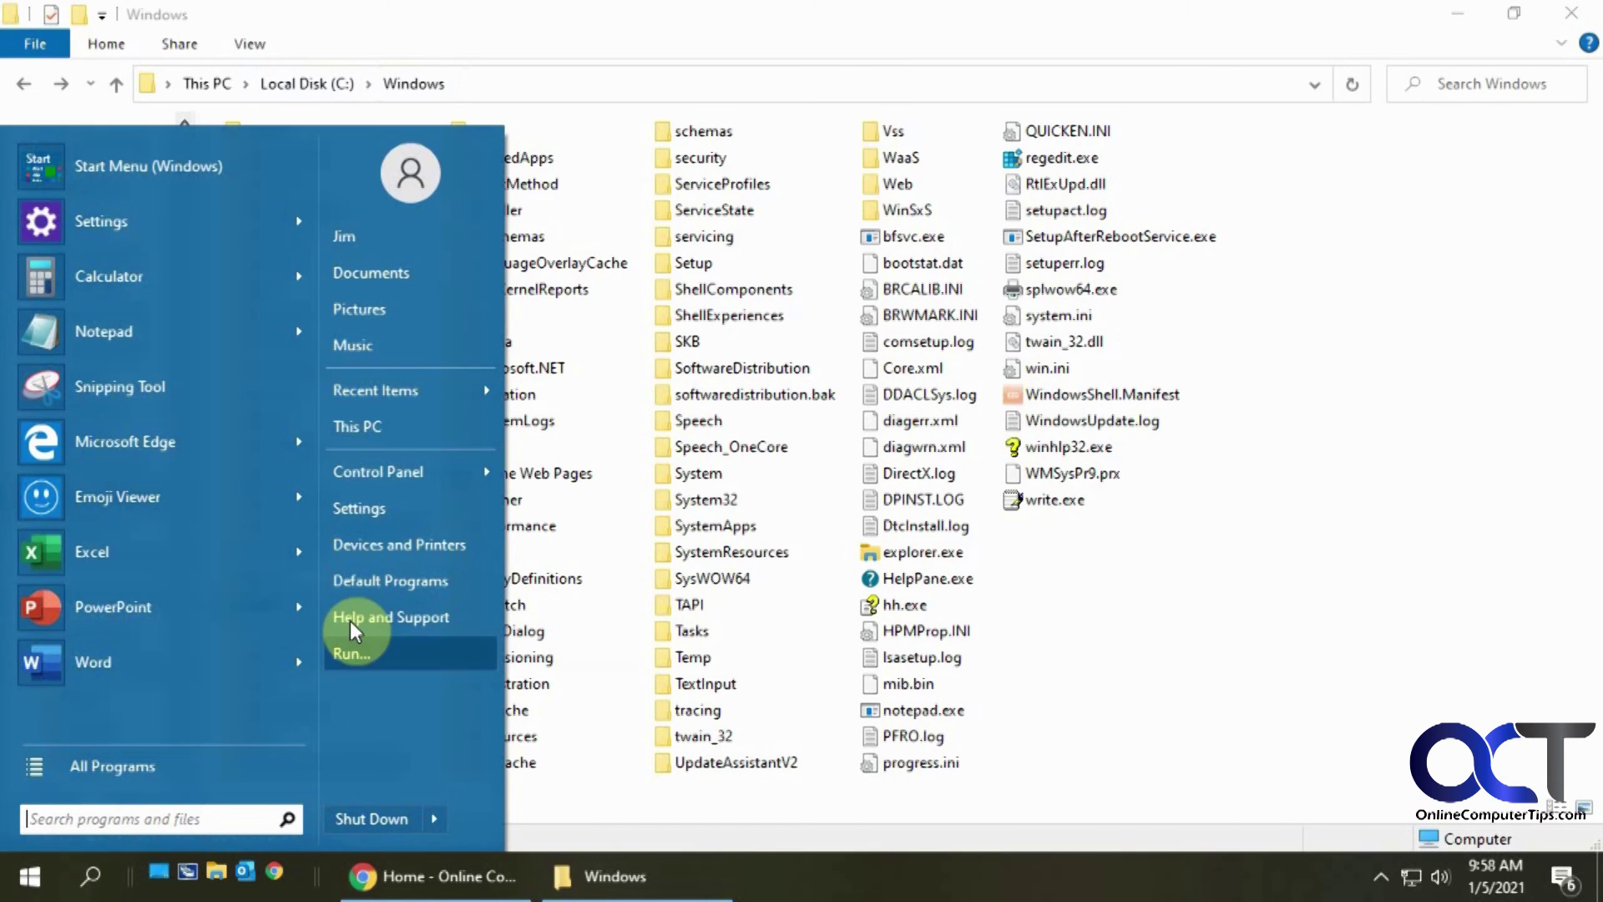
{"action": "mouse_move", "coordinate": [416, 482]}
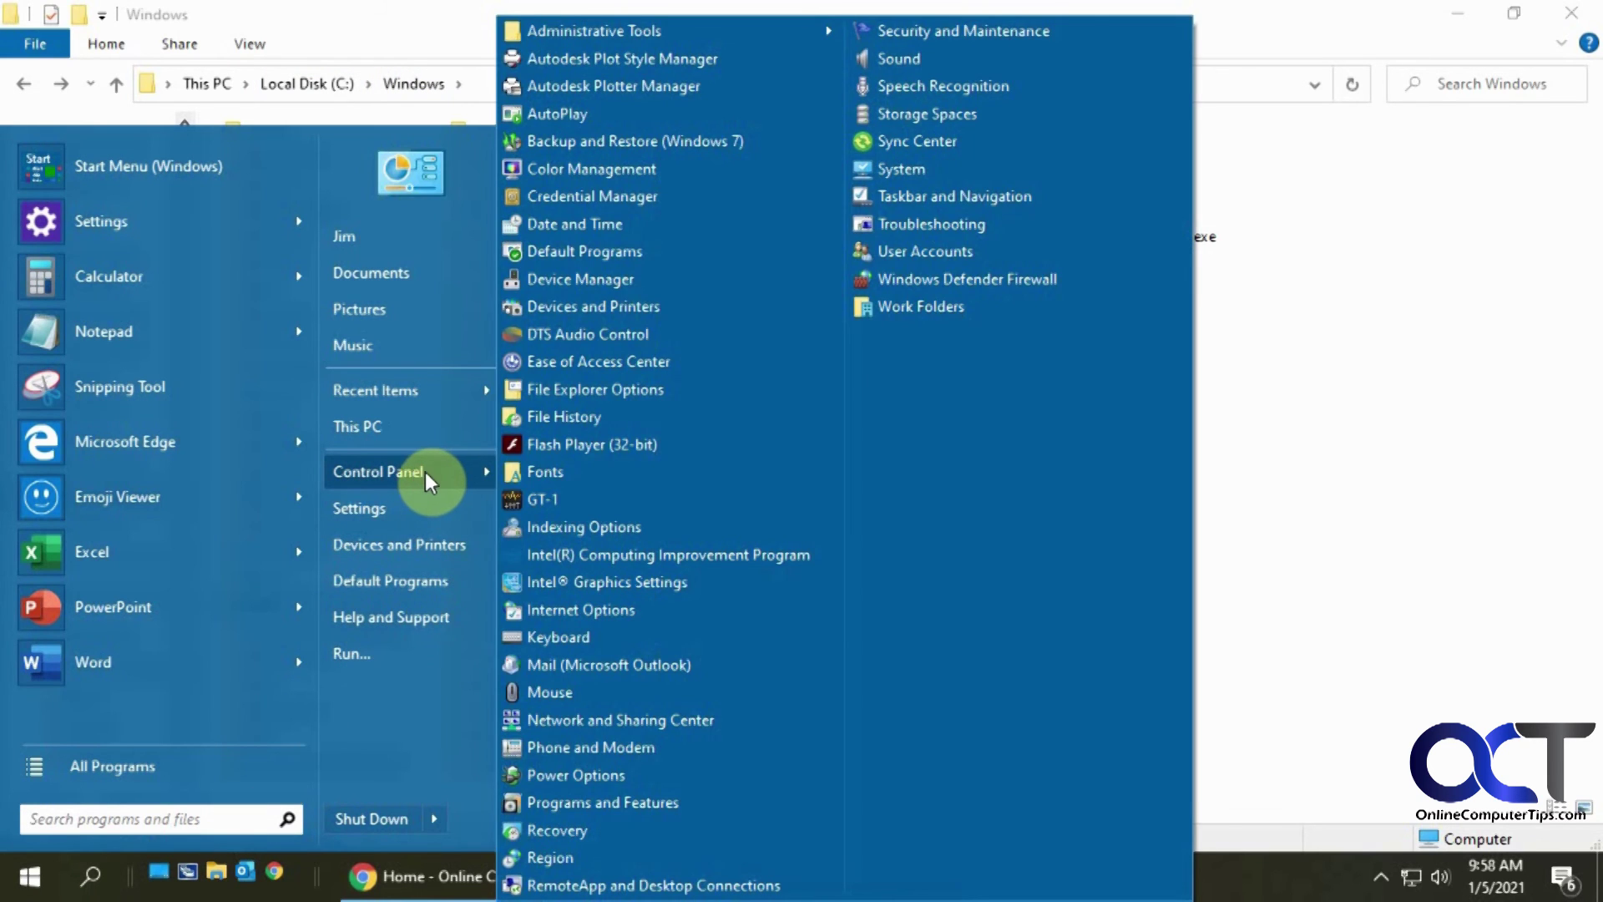
{"action": "left_click", "coordinate": [553, 470]}
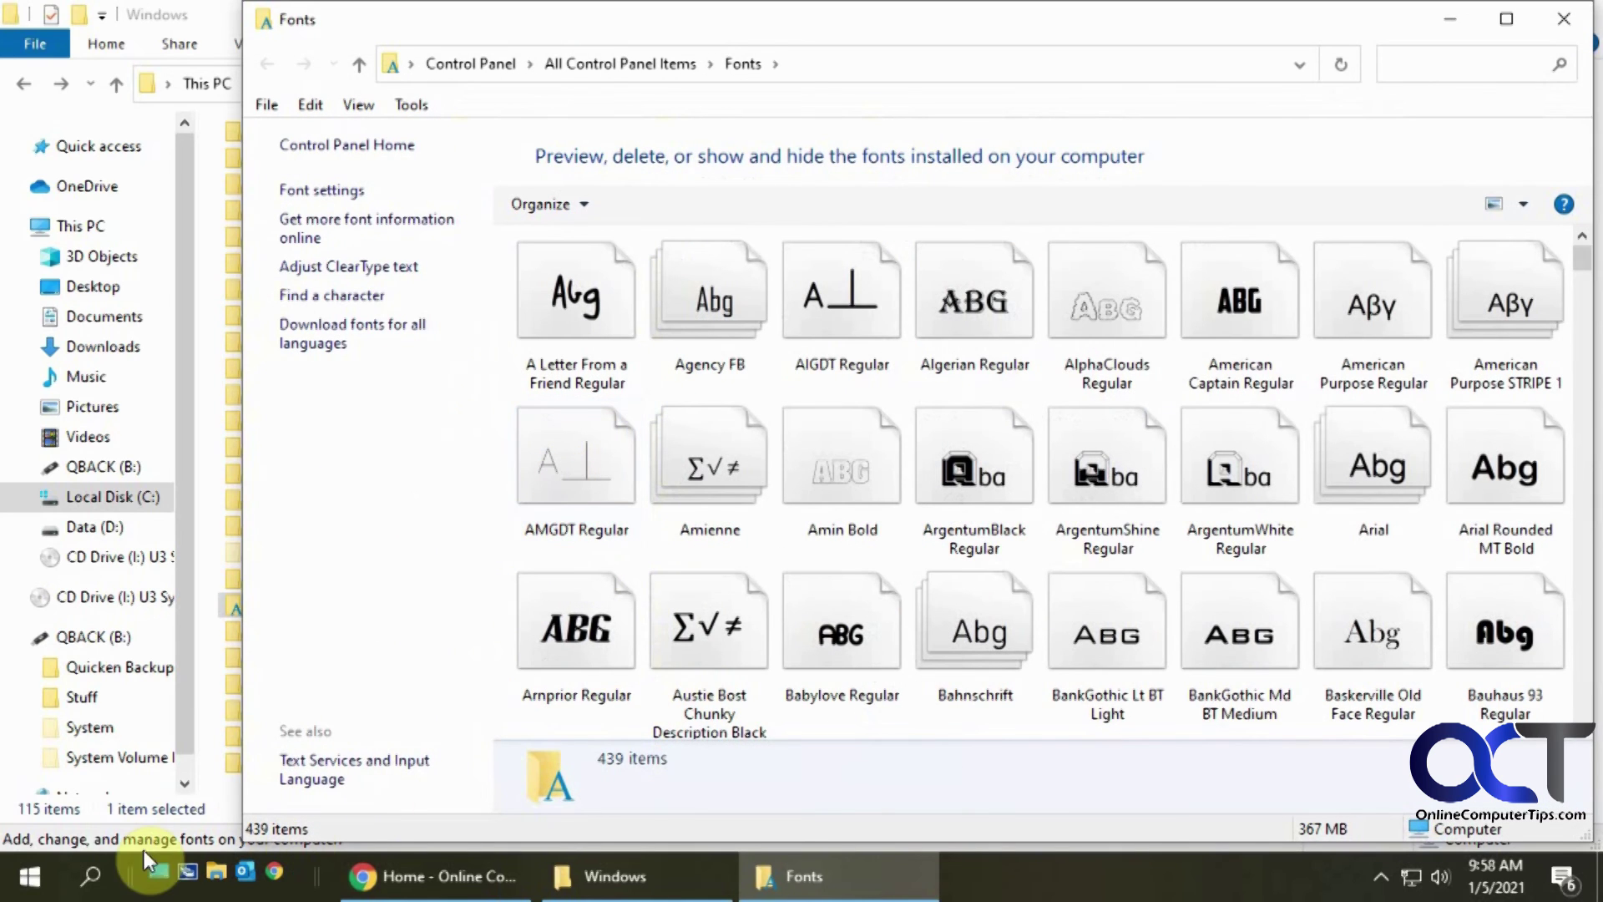
Open Settings > Personalization > Fonts, then return to the 439-item Control Panel Fonts list.
{"action": "left_click", "coordinate": [31, 878]}
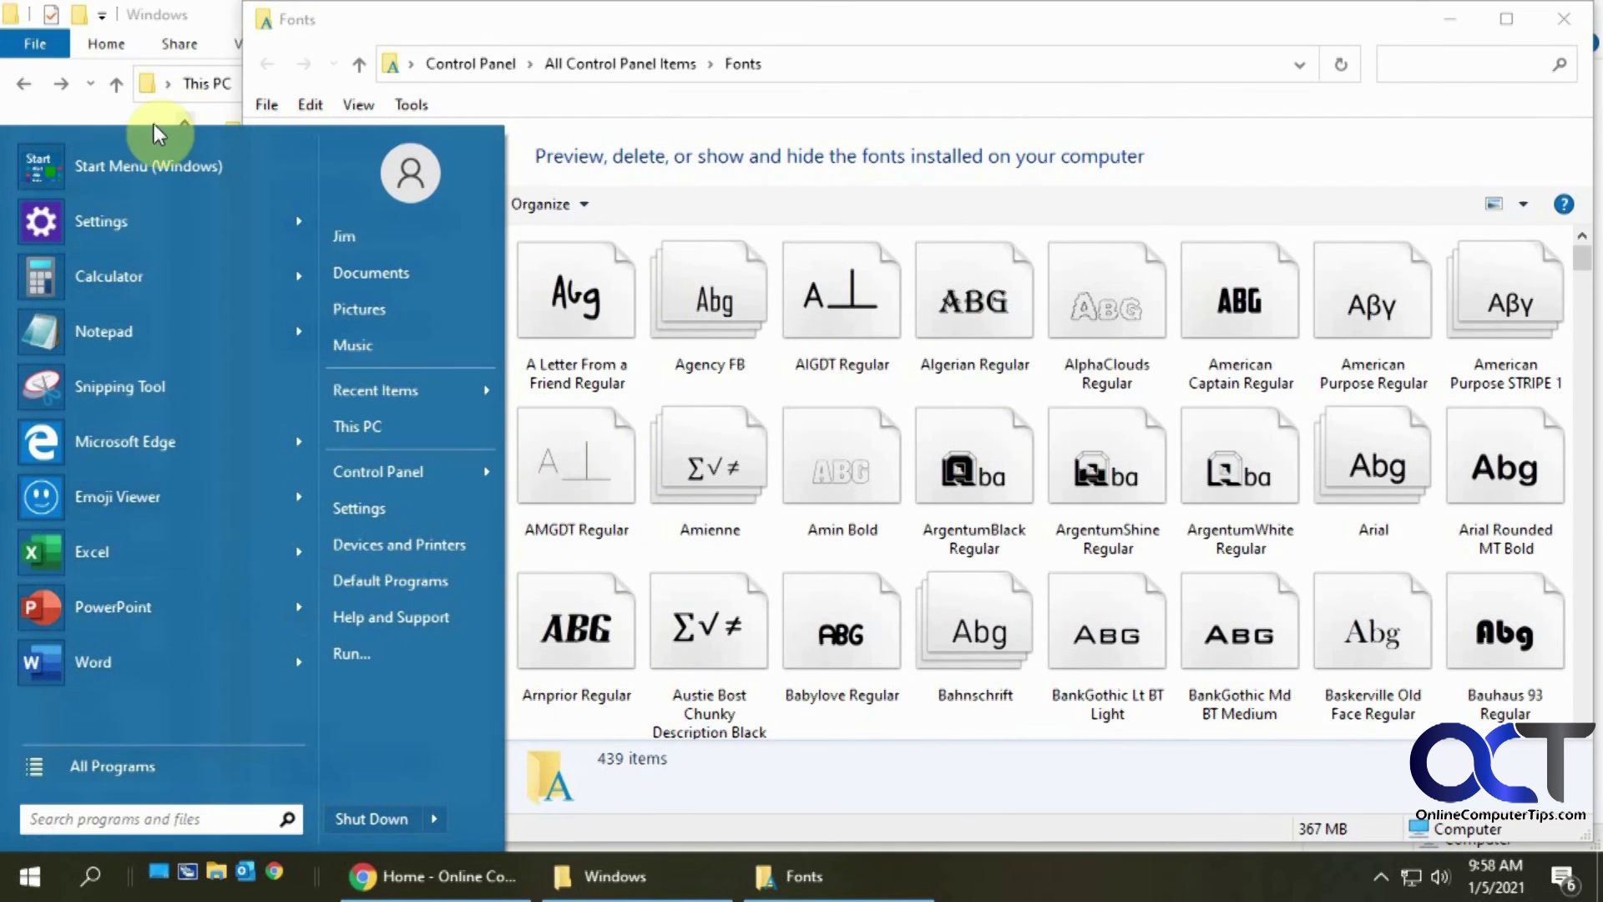
{"action": "left_click", "coordinate": [148, 172]}
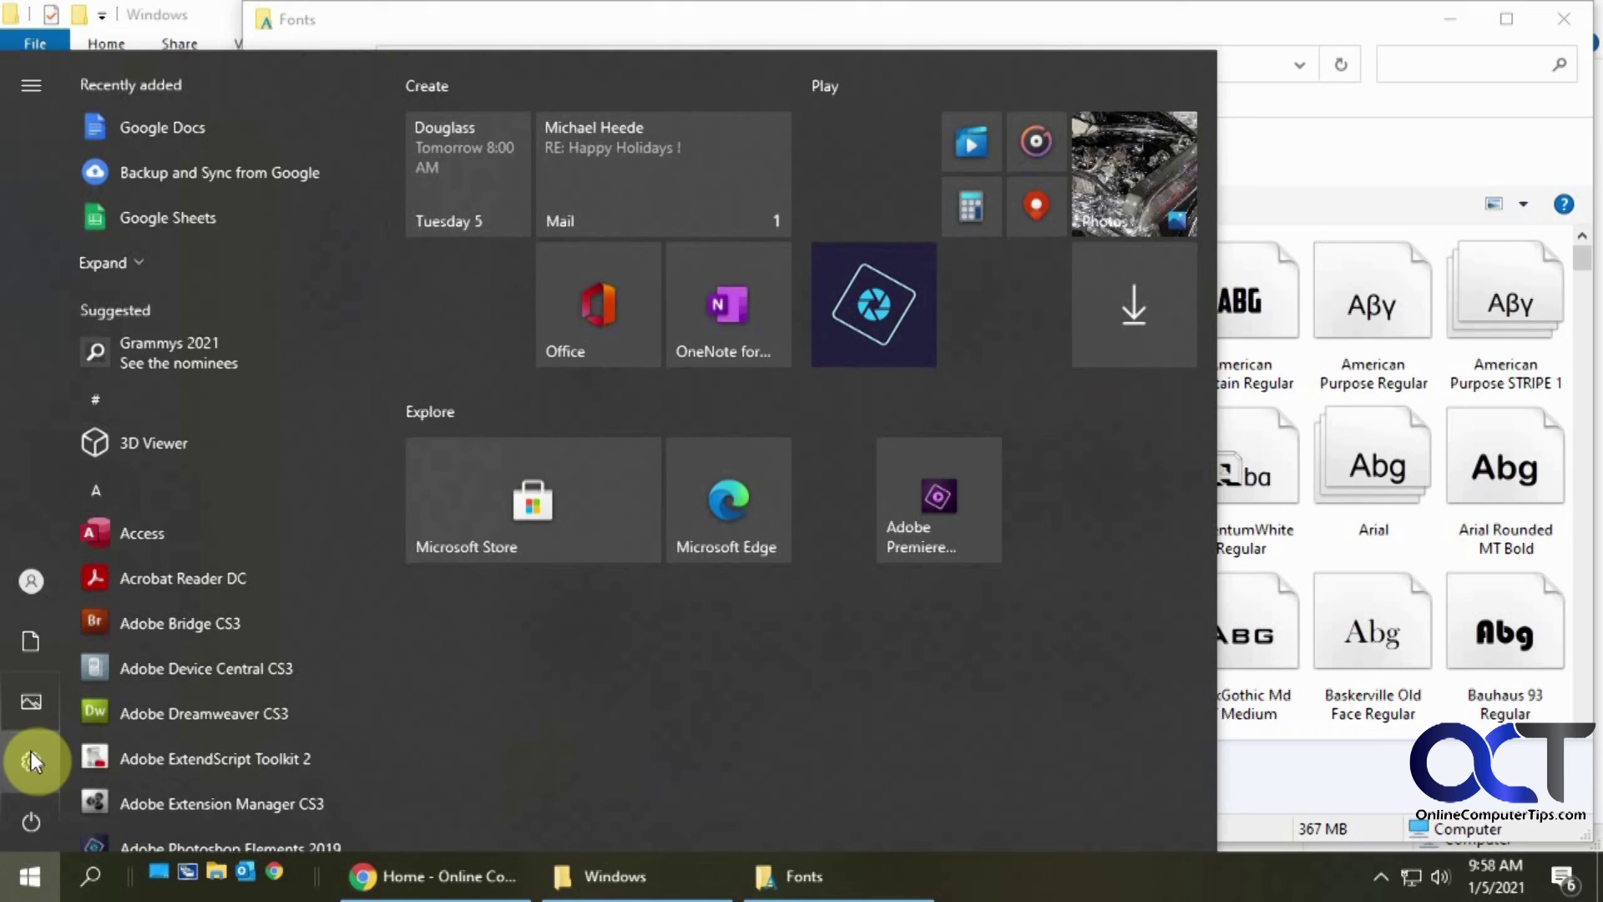
{"action": "left_click", "coordinate": [31, 756]}
{"action": "left_click", "coordinate": [301, 440]}
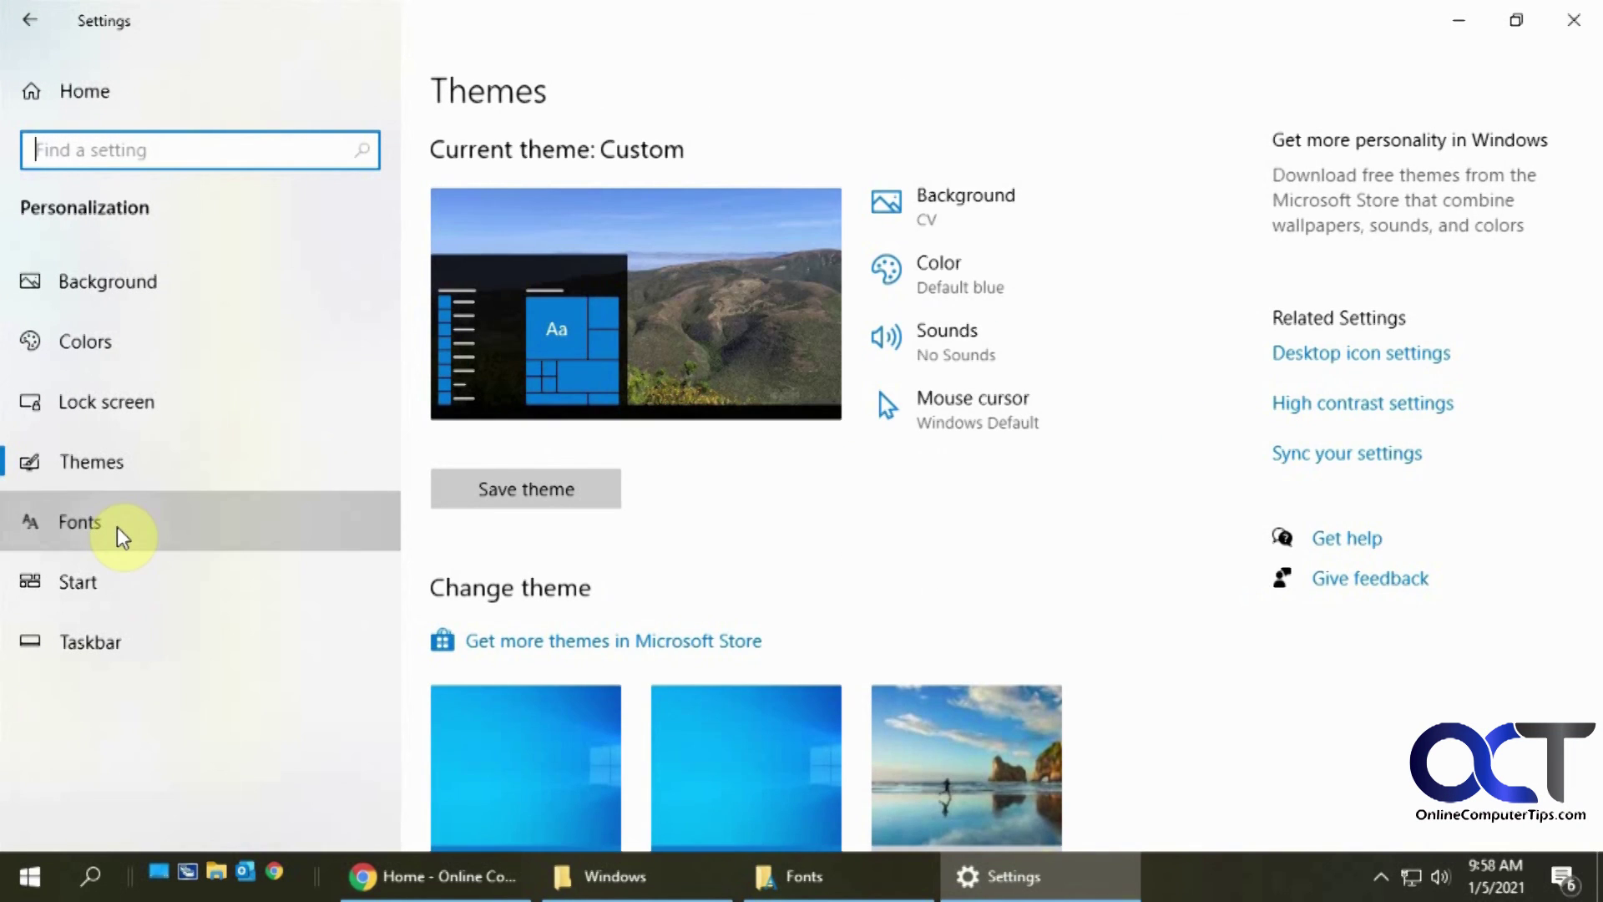
{"action": "left_click", "coordinate": [118, 527]}
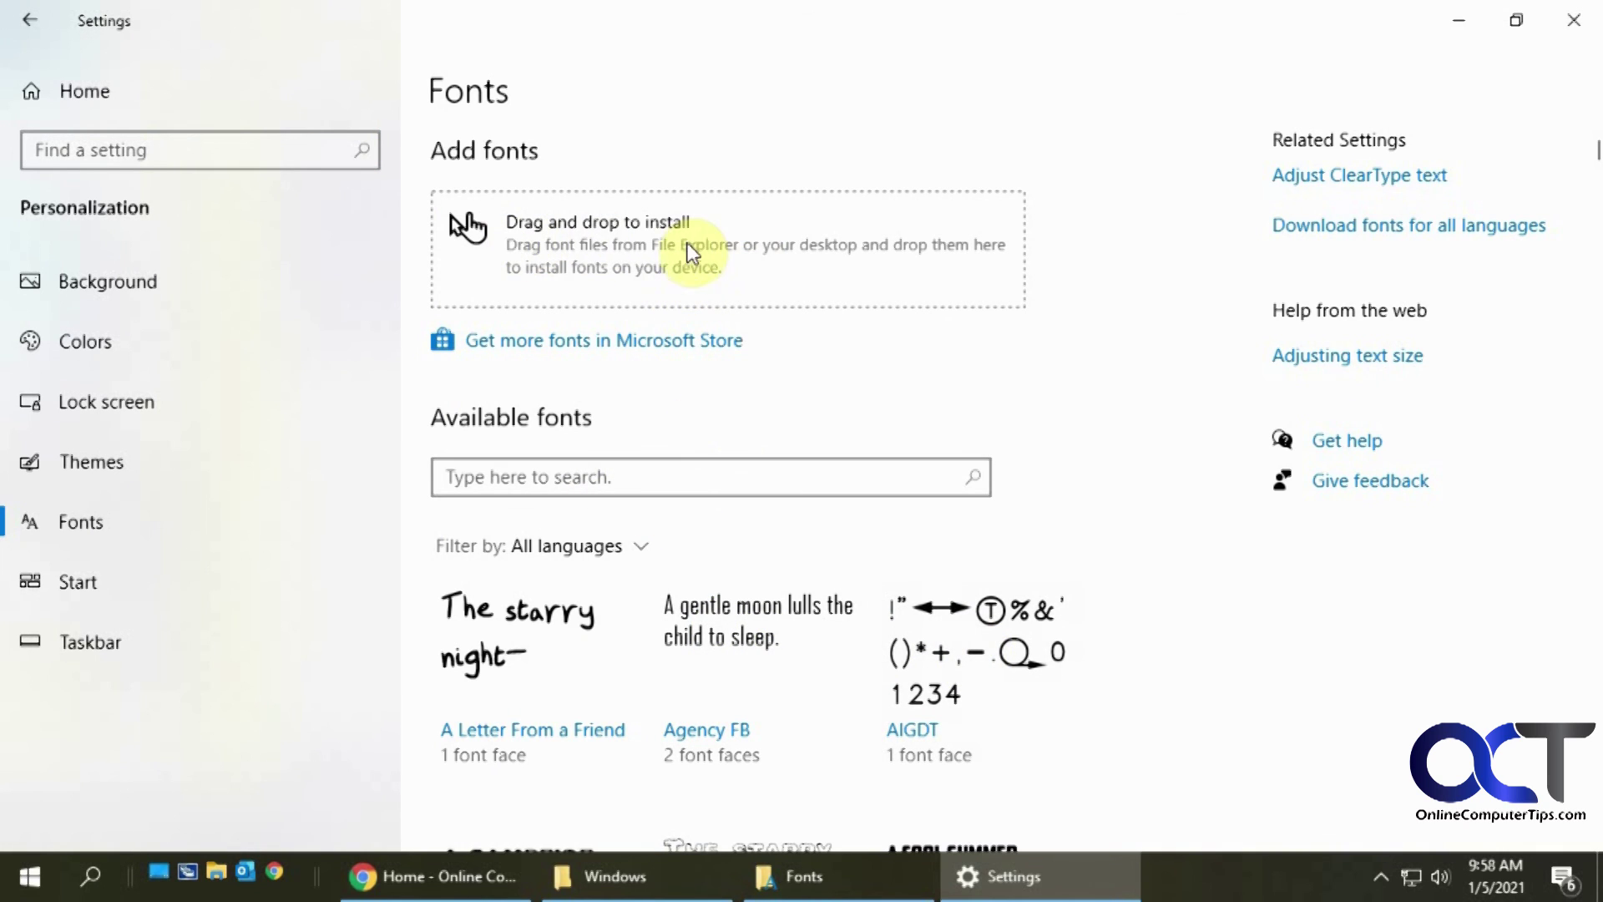
{"action": "left_click", "coordinate": [868, 877]}
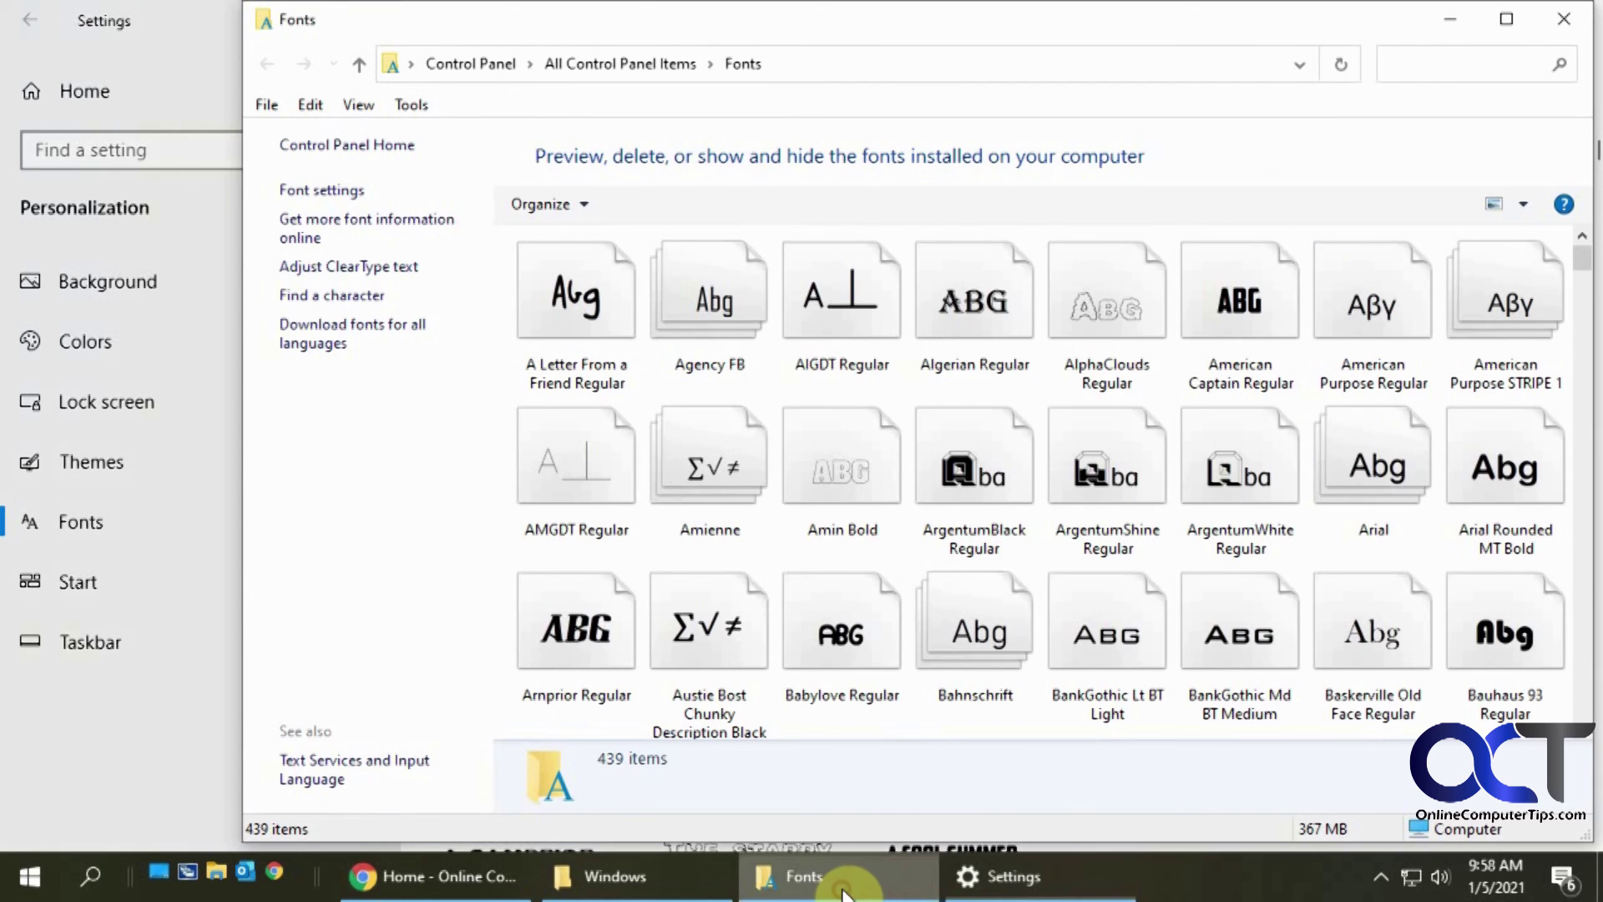